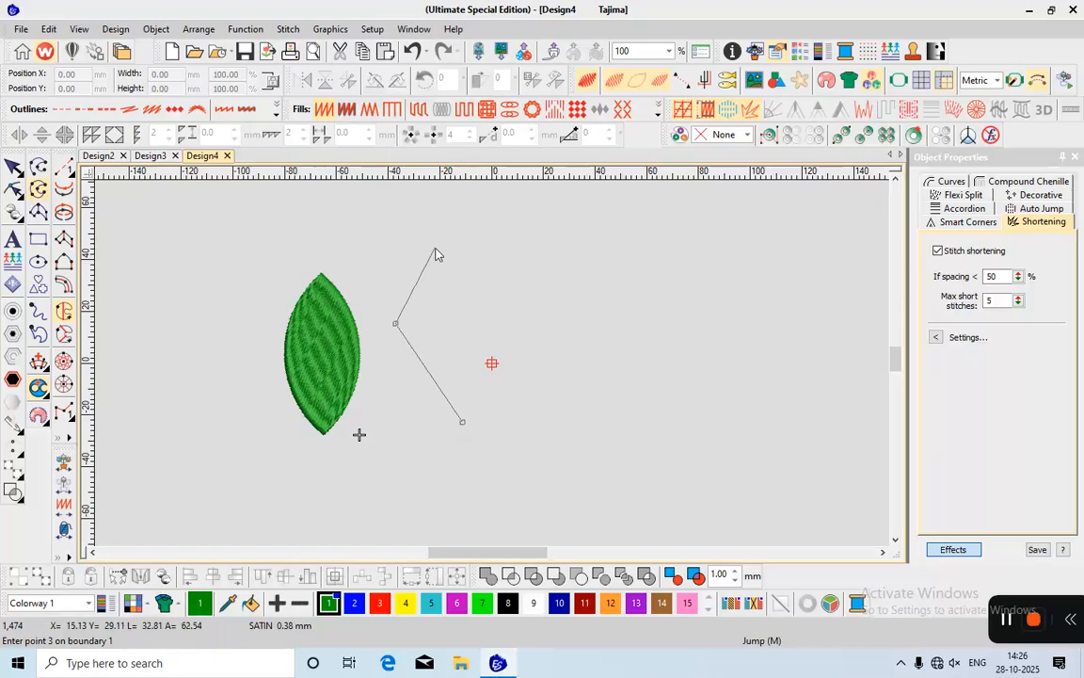
# Complete the second closed leaf shape, about 40 × 68 mm, beside the first leaf and hide the stitches so only outlines are displayed.
pyautogui.click(440, 245)
pyautogui.click(488, 299)
pyautogui.press('Return')
pyautogui.press('s')
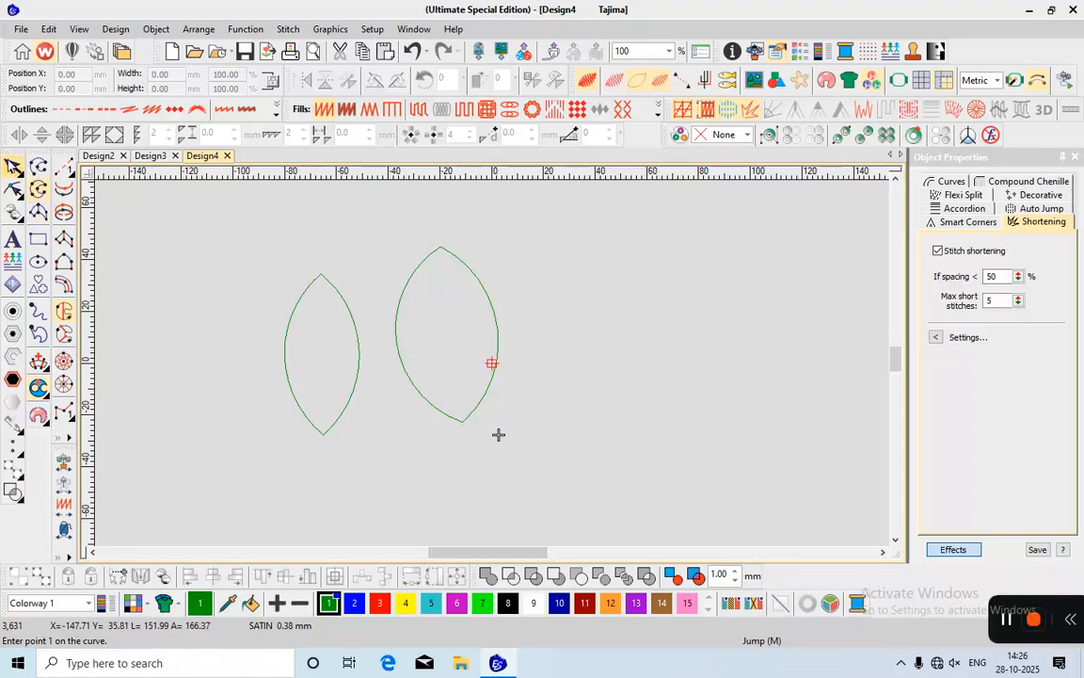
# Move the first and second leaves to the left so they sit side by side, leaving space for another shape.
pyautogui.click(13, 167)
pyautogui.click(356, 321)
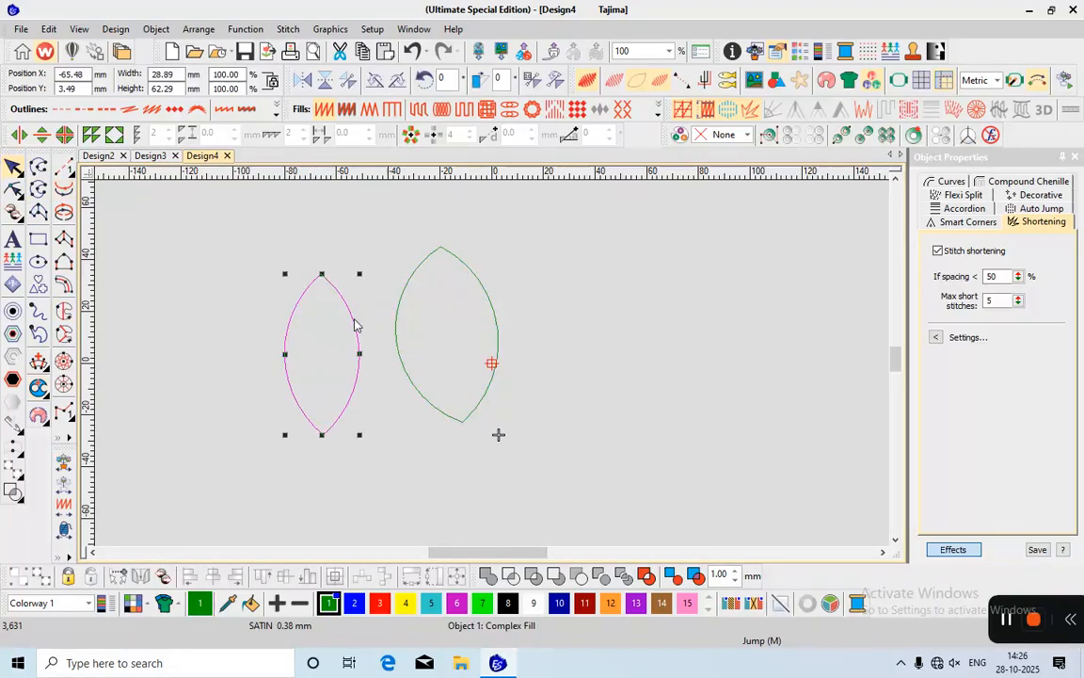
pyautogui.moveTo(289, 356); pyautogui.dragTo(244, 356)
pyautogui.click(420, 354)
pyautogui.moveTo(419, 355); pyautogui.dragTo(411, 379)
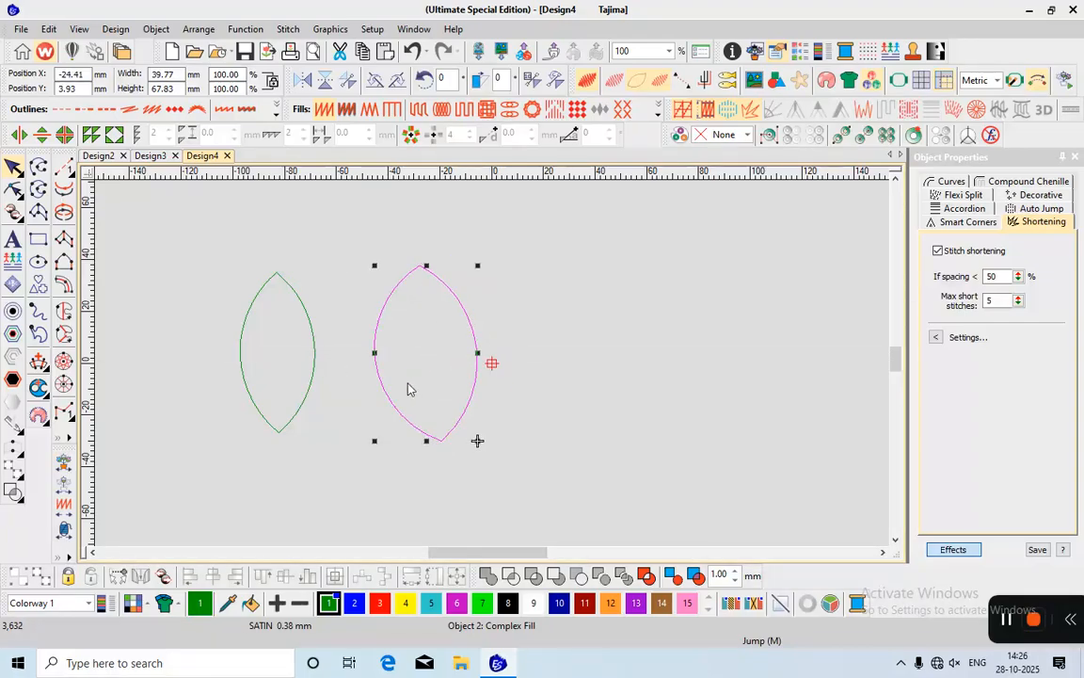
pyautogui.click(313, 345)
pyautogui.moveTo(270, 357); pyautogui.dragTo(275, 327)
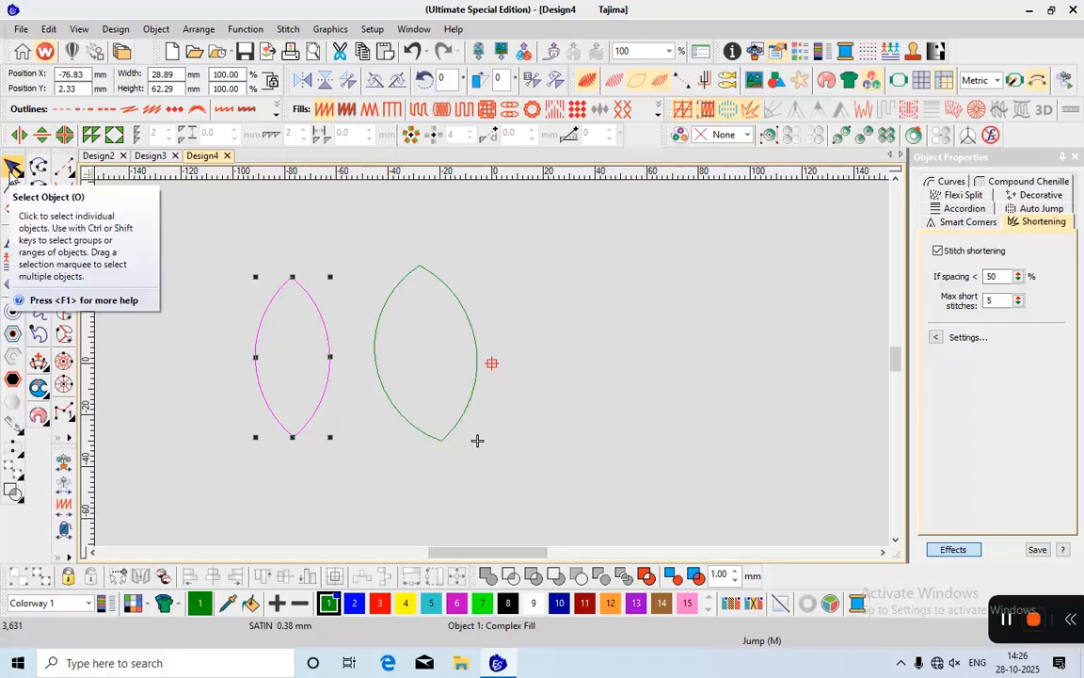
pyautogui.click(257, 250)
# Digitize a third closed leaf with curved sides, about 36 × 79 mm, to the right of the second leaf.
pyautogui.click(38, 189)
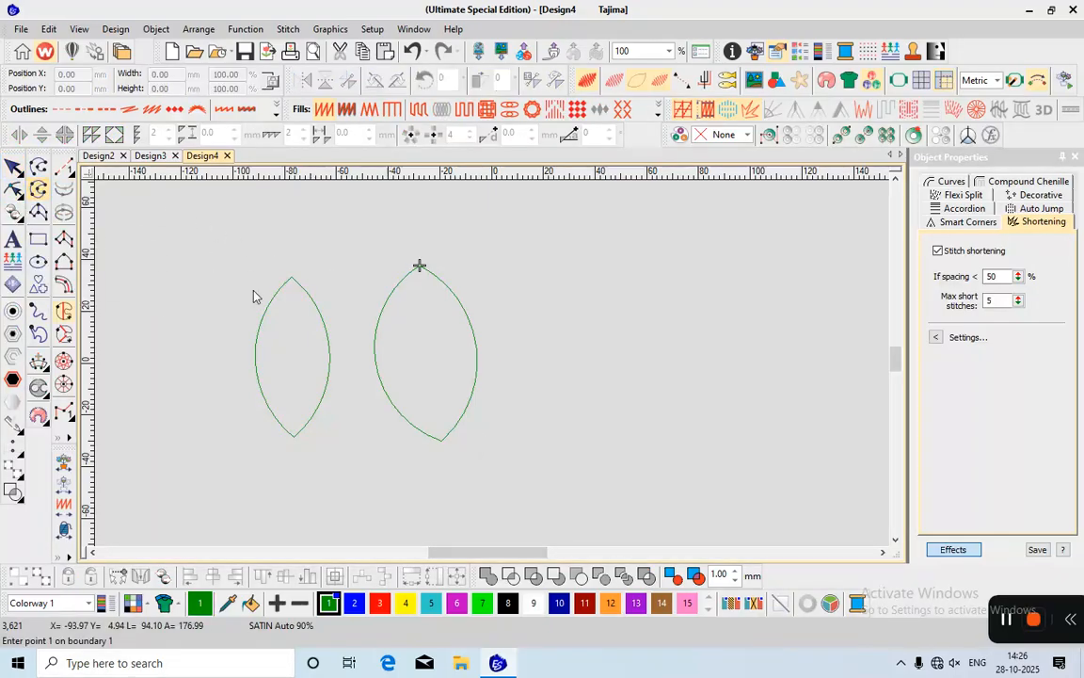
pyautogui.click(570, 447)
pyautogui.click(512, 340)
pyautogui.click(560, 244)
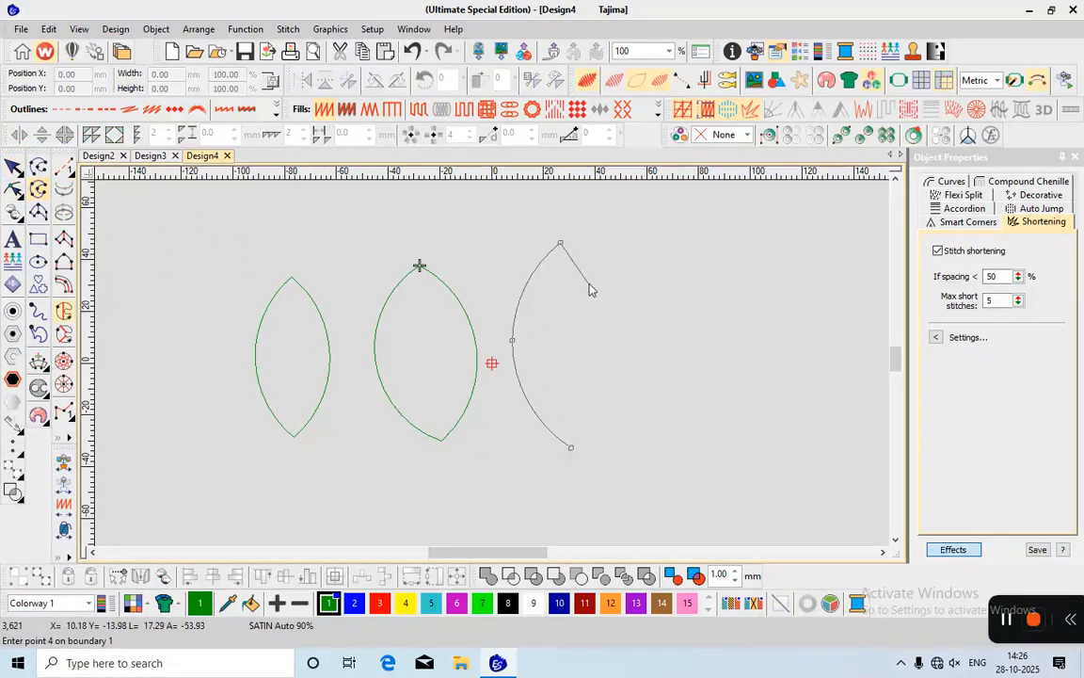
pyautogui.click(604, 318)
pyautogui.press('Return')
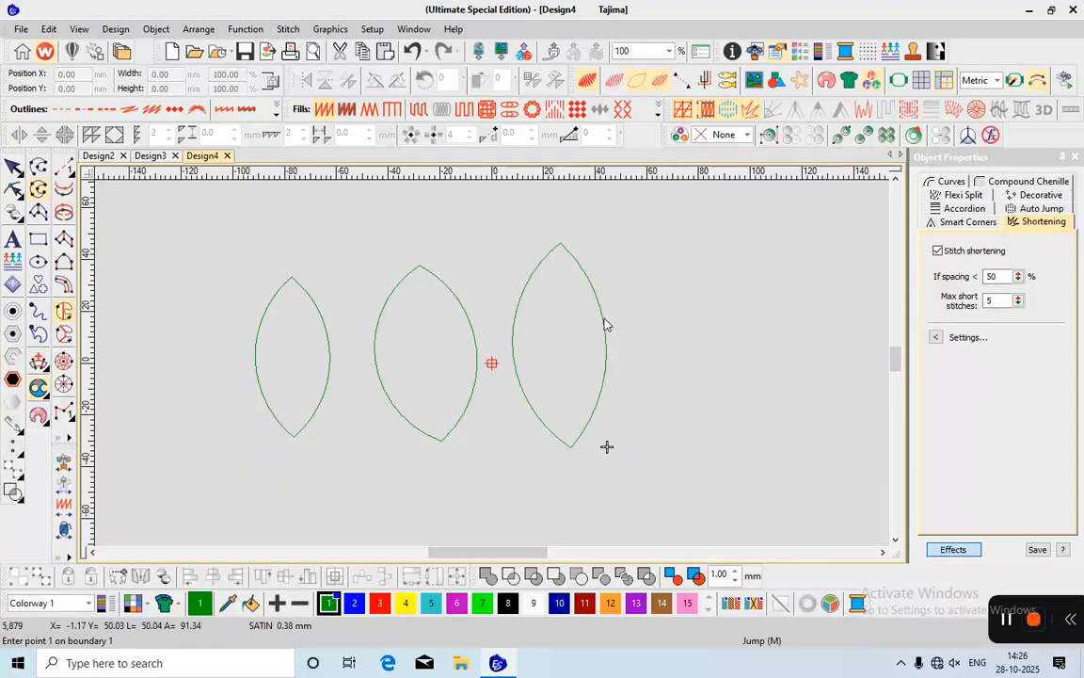
pyautogui.click(605, 324)
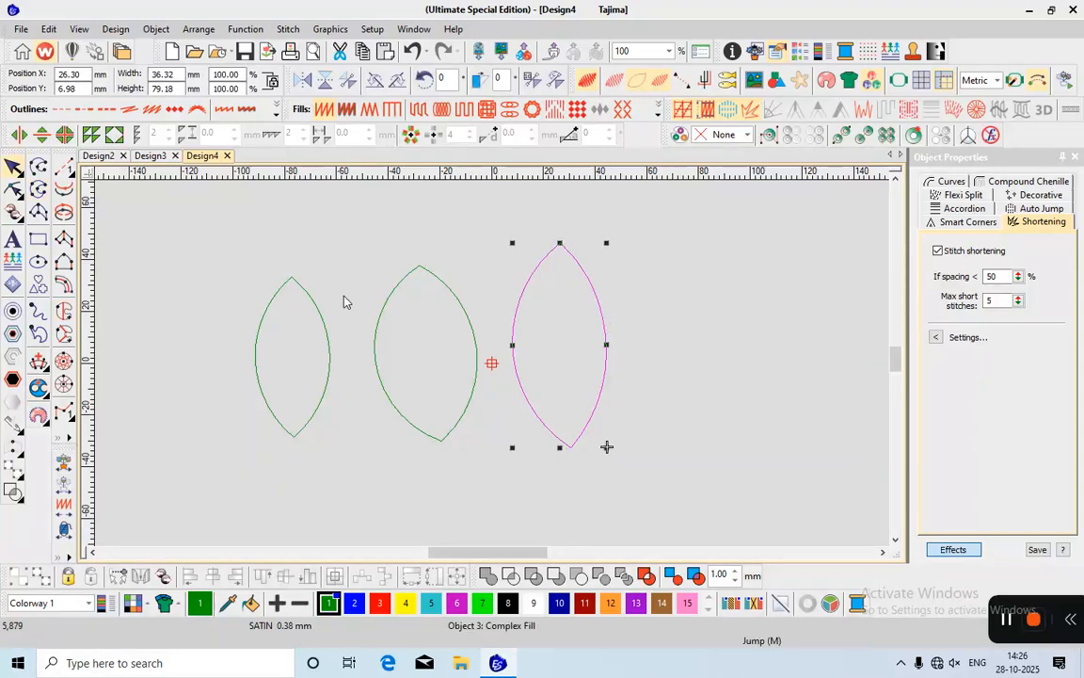
pyautogui.click(222, 229)
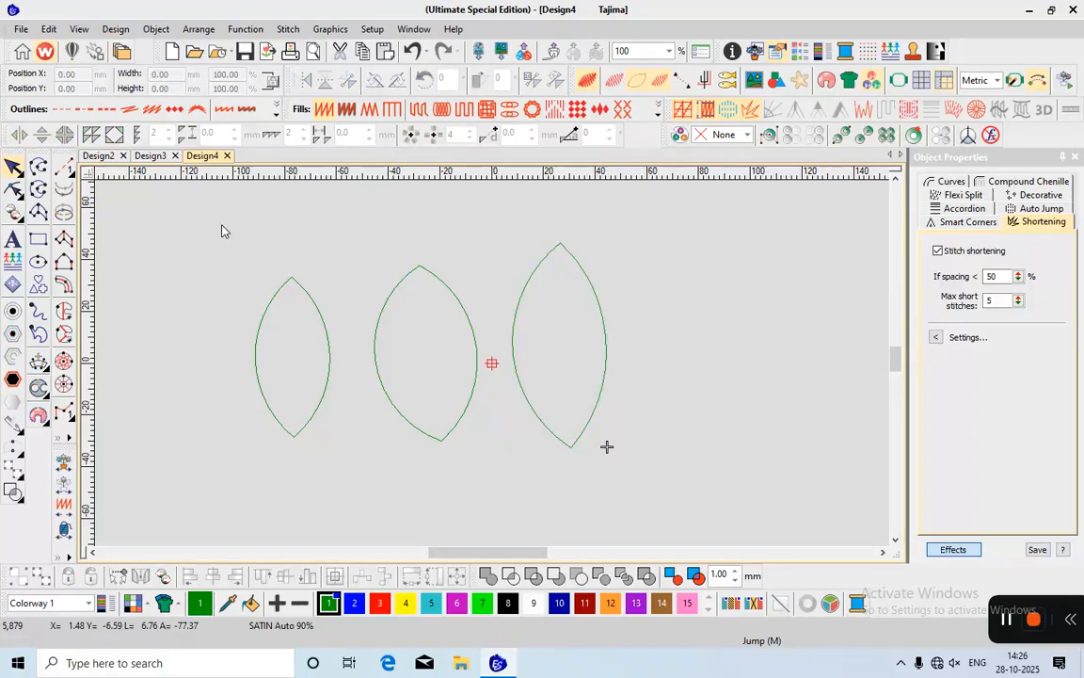
# Digitize an open Run line right of the third leaf, with a curved left side and straight right edge, about 23 × 47 mm.
pyautogui.click(37, 167)
pyautogui.scroll(-1, 486, 366)
pyautogui.scroll(3, 391, 407)
pyautogui.click(402, 475)
pyautogui.rightClick(358, 376)
pyautogui.click(407, 285)
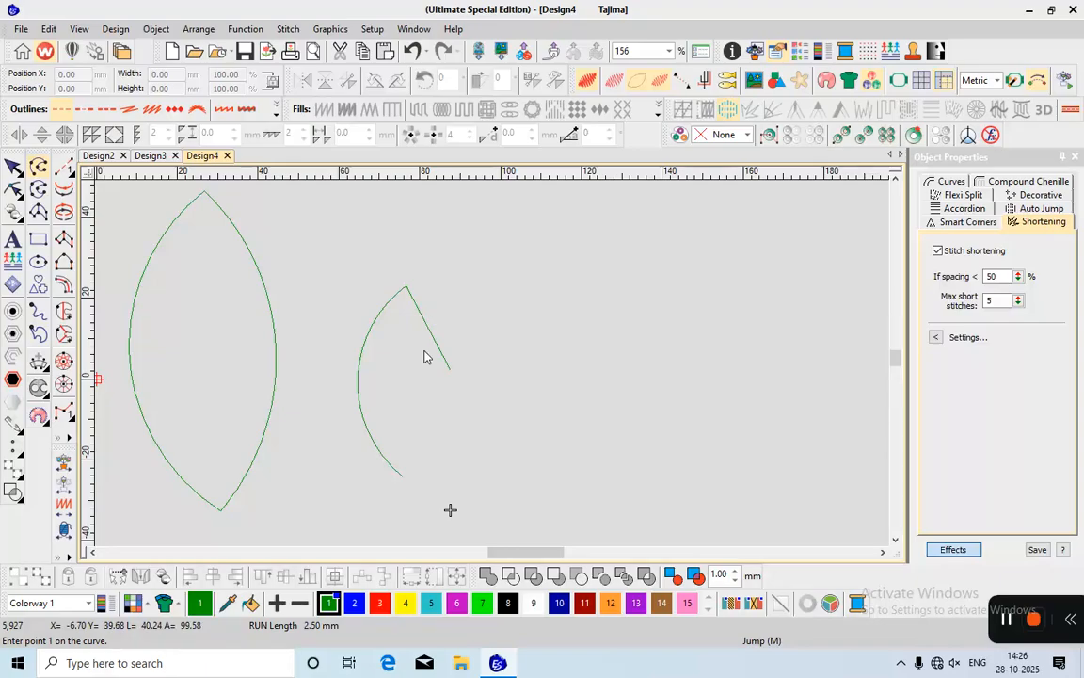
pyautogui.press('Return')
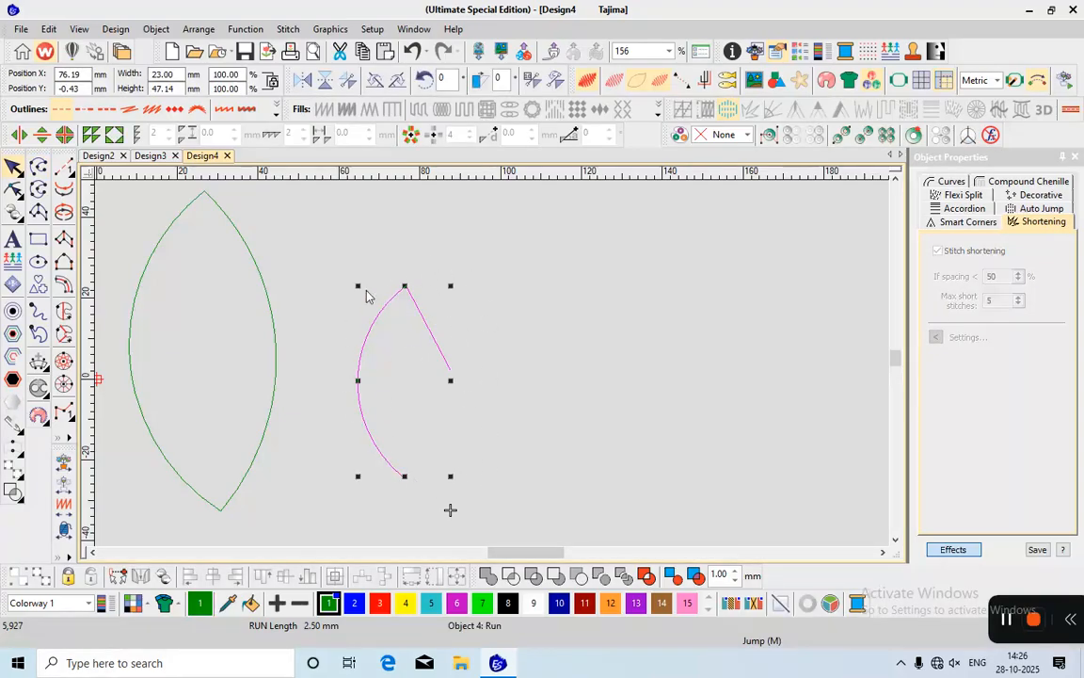
pyautogui.press('1')
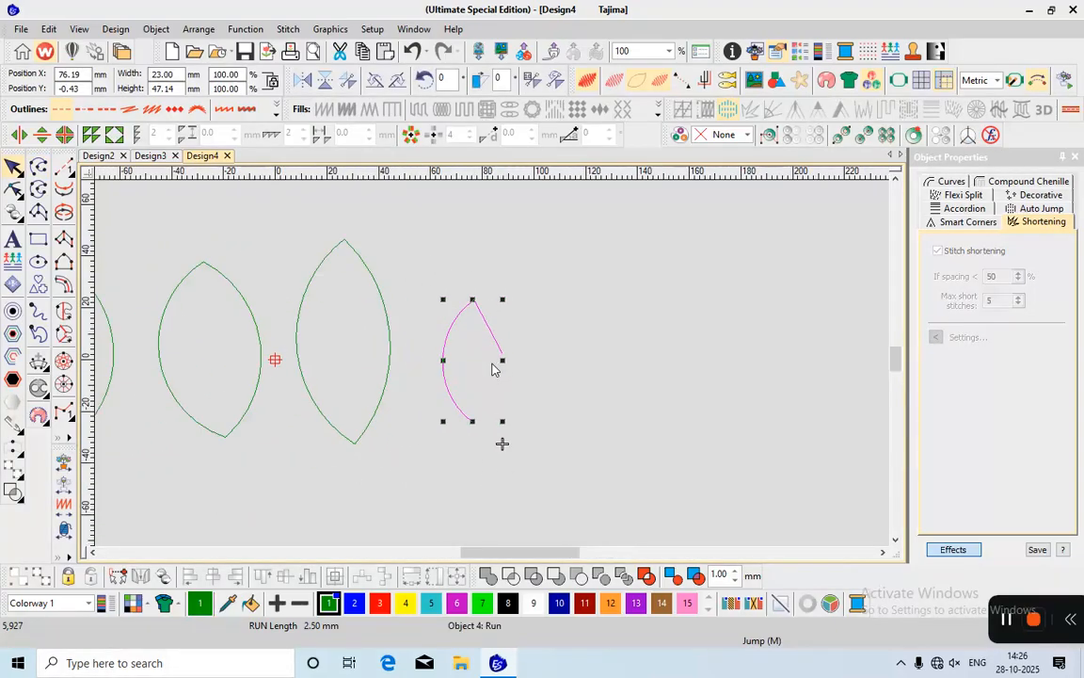
# Scale the third leaf proportionally until it is about 38 mm wide.
pyautogui.click(301, 308)
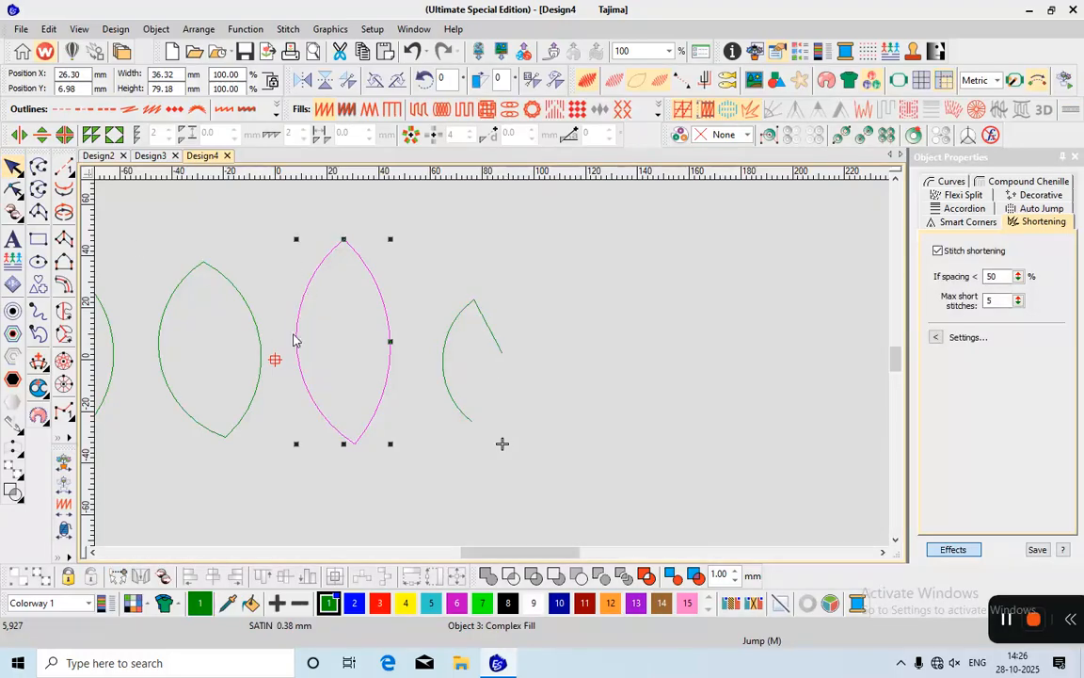
pyautogui.scroll(1, 374, 362)
pyautogui.scroll(-1, 497, 372)
pyautogui.scroll(1, 497, 369)
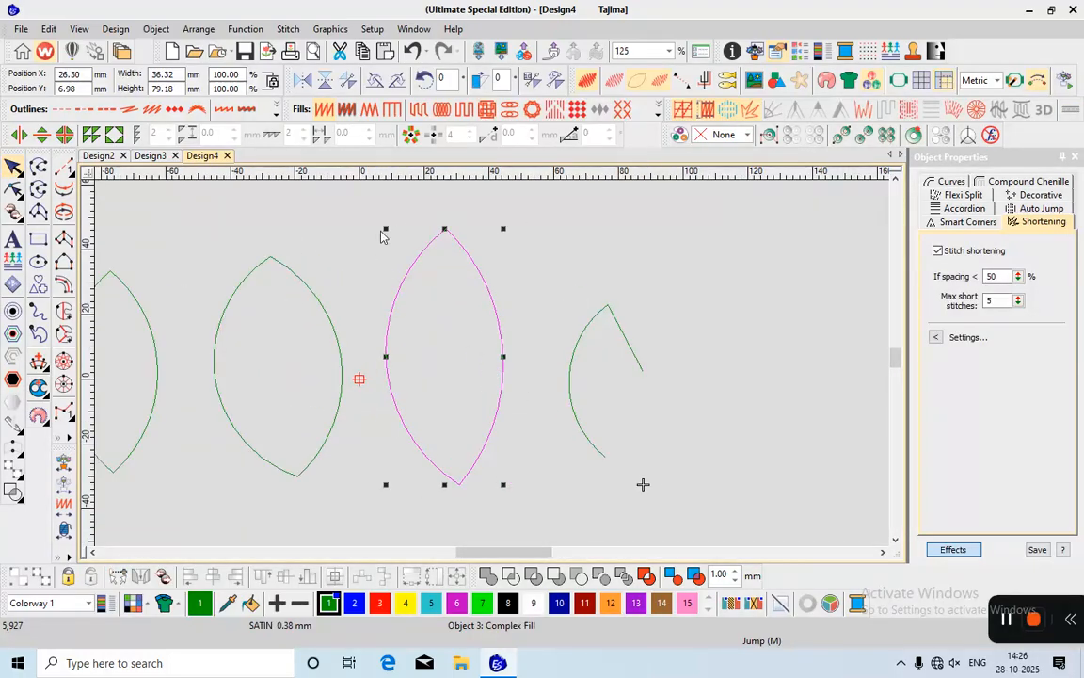
pyautogui.scroll(-3, 490, 380)
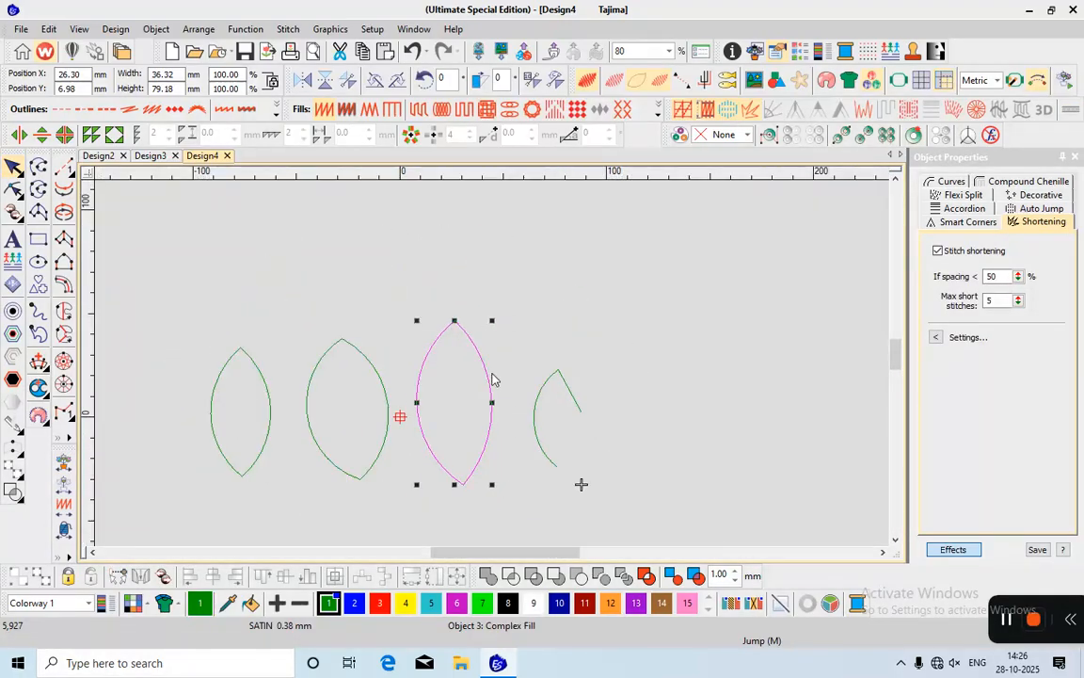
pyautogui.scroll(1, 445, 298)
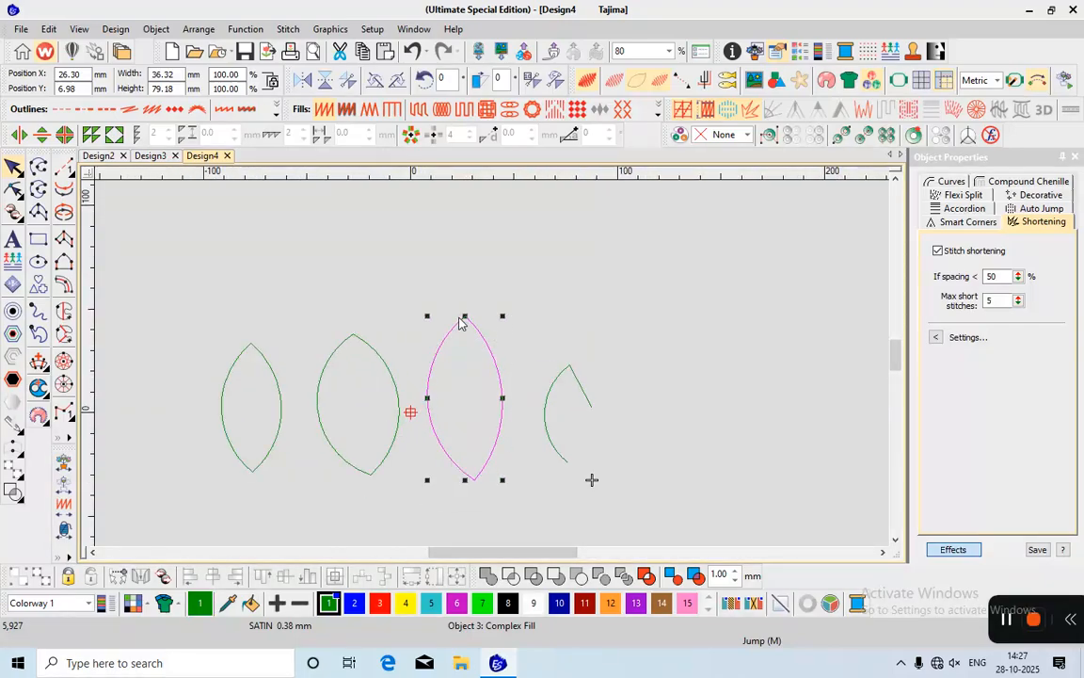
pyautogui.moveTo(502, 316)
pyautogui.mouseDown()
pyautogui.moveTo(532, 271)
pyautogui.moveTo(506, 309)
pyautogui.mouseUp()
pyautogui.moveTo(428, 310); pyautogui.dragTo(412, 294)
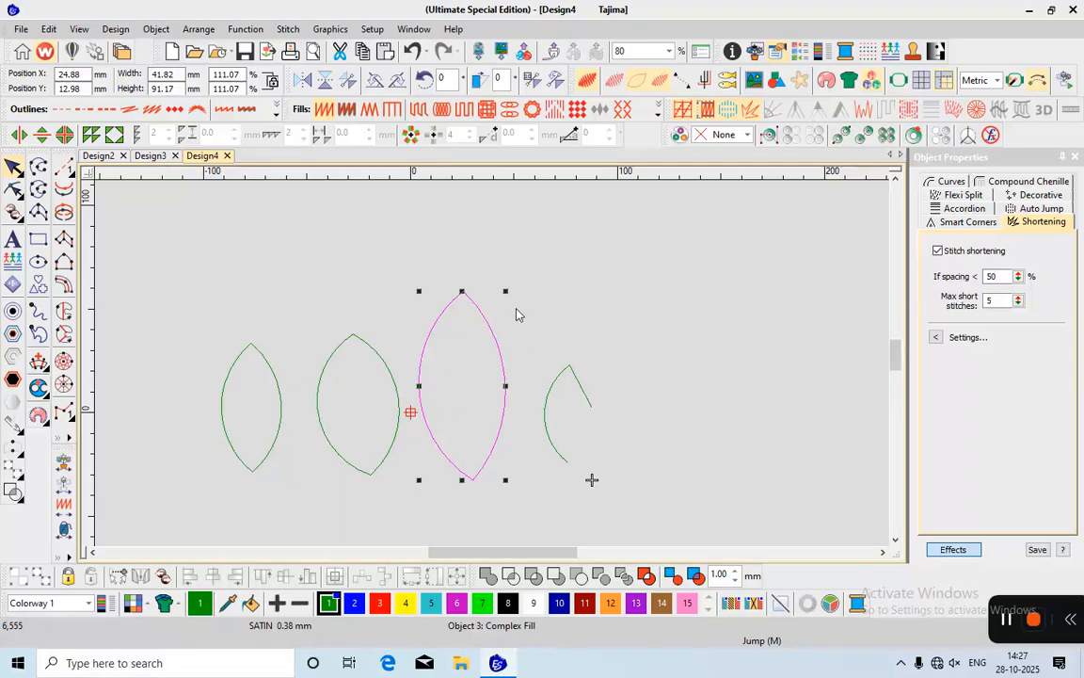
pyautogui.moveTo(506, 291); pyautogui.dragTo(534, 314)
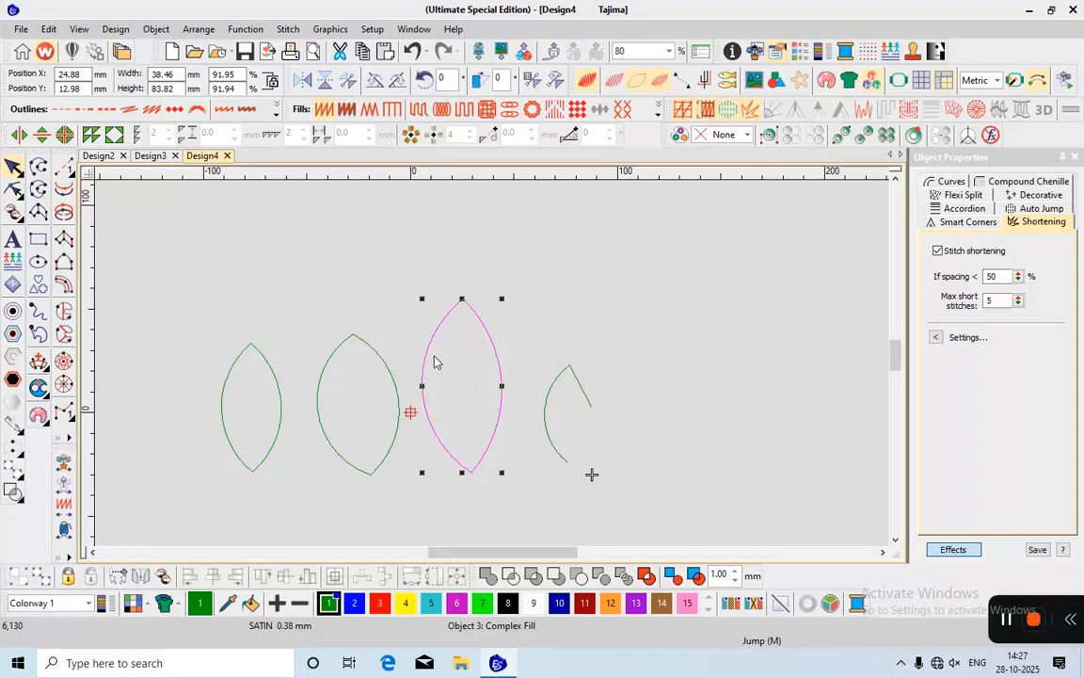
pyautogui.moveTo(423, 473)
pyautogui.mouseDown()
pyautogui.moveTo(387, 460)
pyautogui.moveTo(420, 476)
pyautogui.mouseUp()
# Stretch the third leaf's height and width independently, ending at about 83 mm high and 38 mm wide.
pyautogui.moveTo(505, 301); pyautogui.dragTo(455, 285)
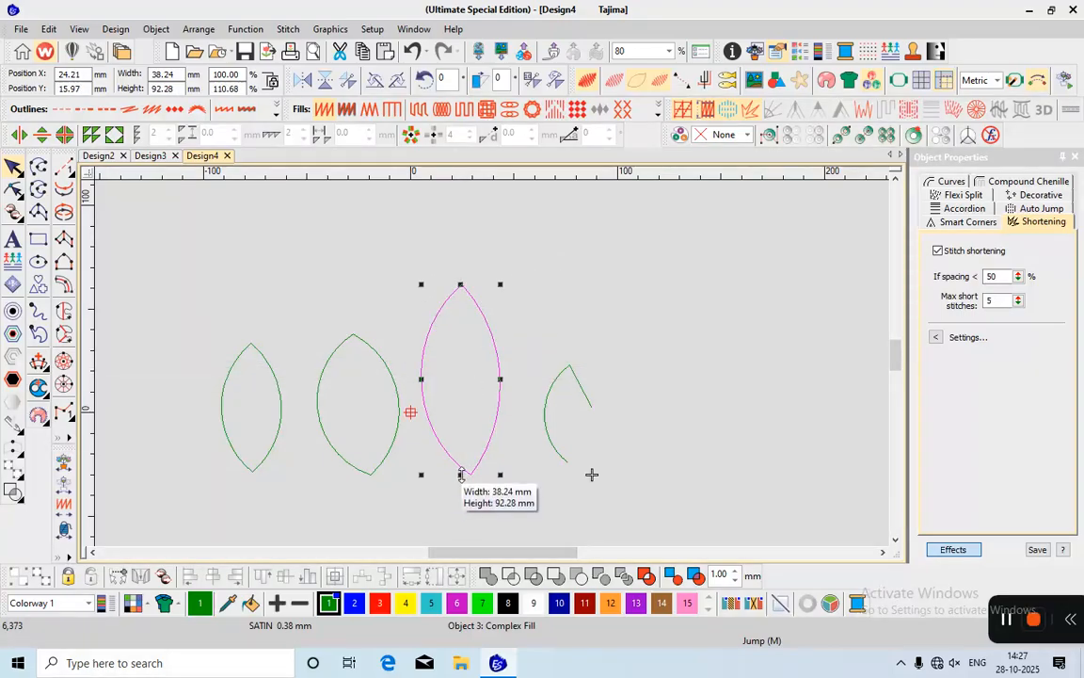
pyautogui.moveTo(461, 474); pyautogui.dragTo(460, 487)
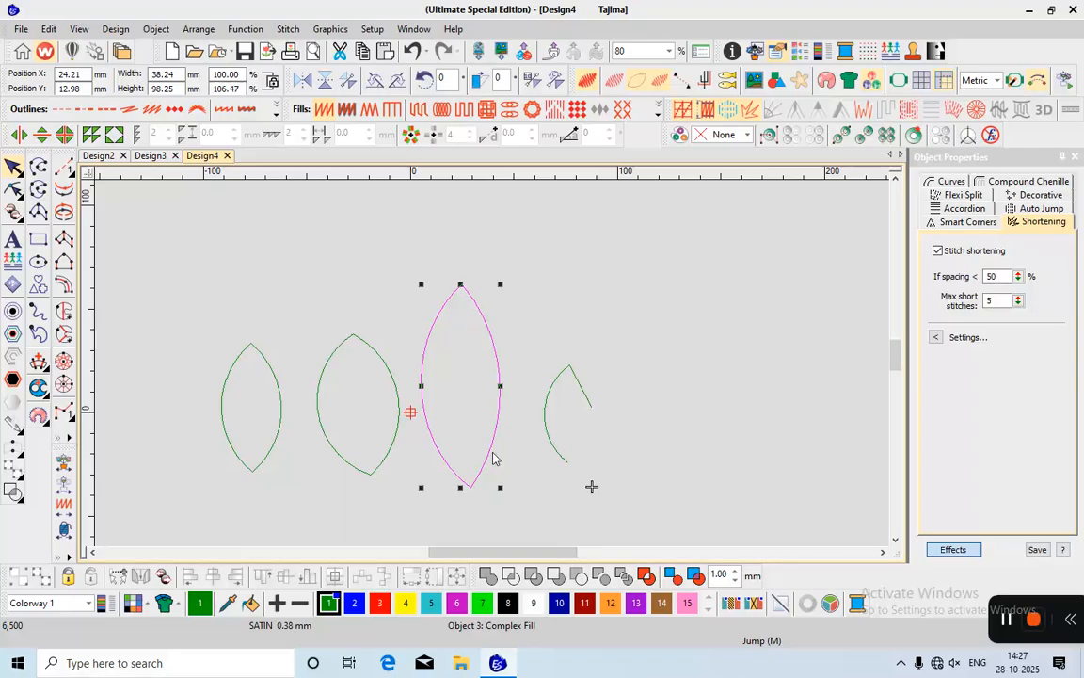
pyautogui.moveTo(460, 486)
pyautogui.mouseDown()
pyautogui.moveTo(463, 519)
pyautogui.moveTo(465, 485)
pyautogui.moveTo(470, 501)
pyautogui.moveTo(475, 482)
pyautogui.moveTo(470, 515)
pyautogui.moveTo(462, 454)
pyautogui.moveTo(463, 472)
pyautogui.mouseUp()
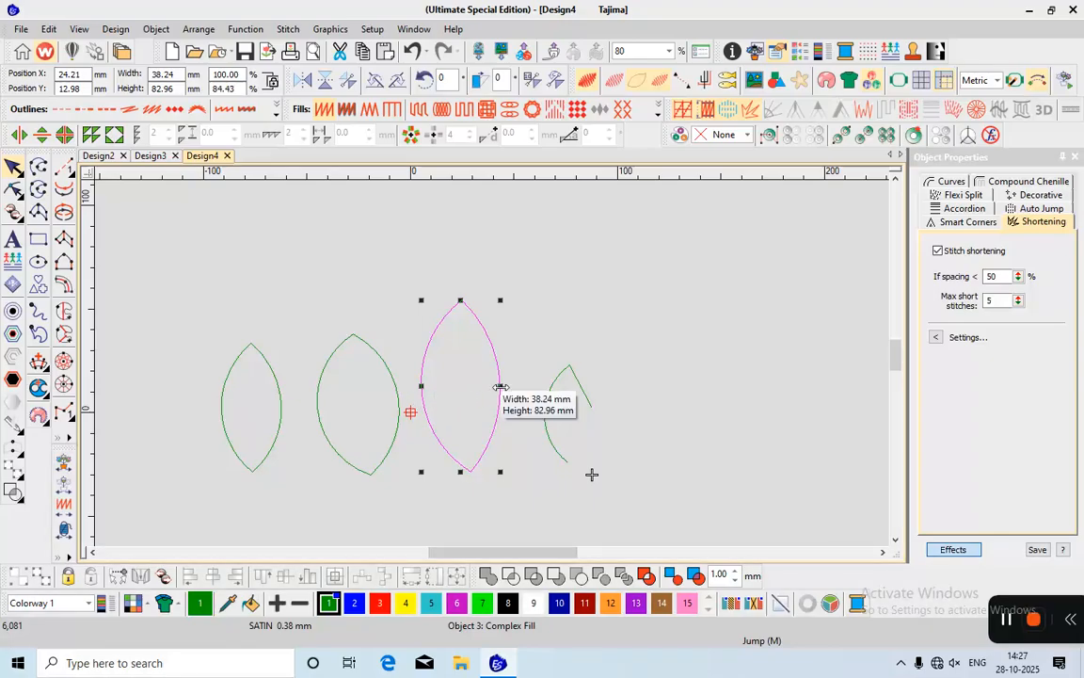
pyautogui.moveTo(501, 387)
pyautogui.mouseDown()
pyautogui.moveTo(543, 386)
pyautogui.moveTo(516, 389)
pyautogui.mouseUp()
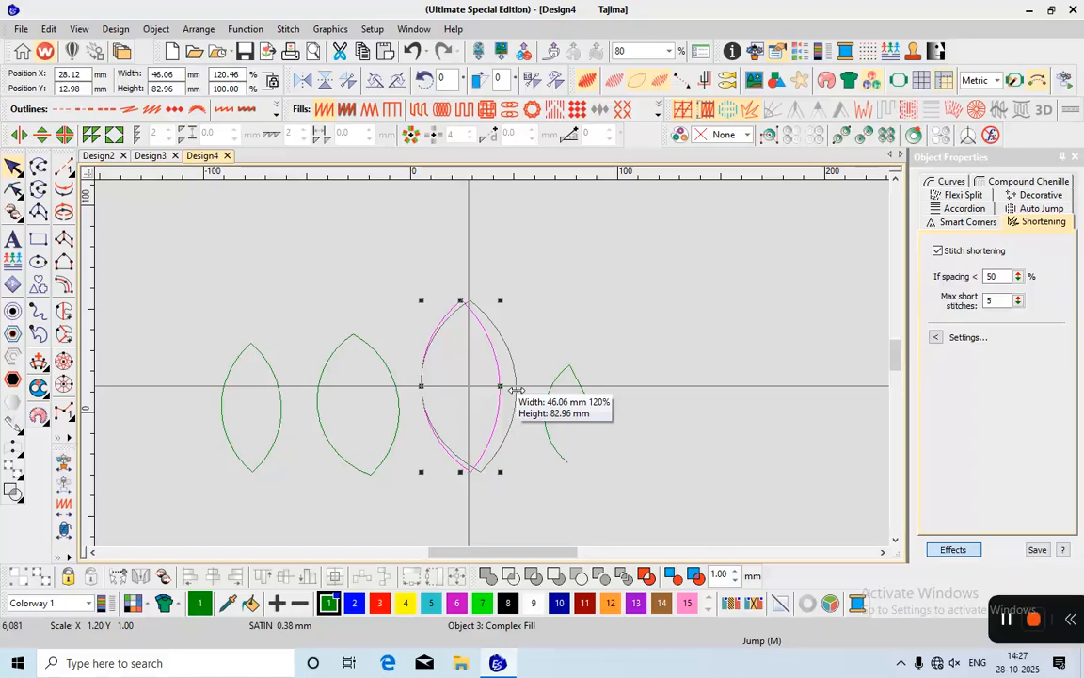
pyautogui.moveTo(517, 389)
pyautogui.mouseDown()
pyautogui.moveTo(488, 393)
pyautogui.moveTo(531, 395)
pyautogui.moveTo(501, 396)
pyautogui.mouseUp()
pyautogui.scroll(-1, 492, 365)
pyautogui.scroll(1, 494, 369)
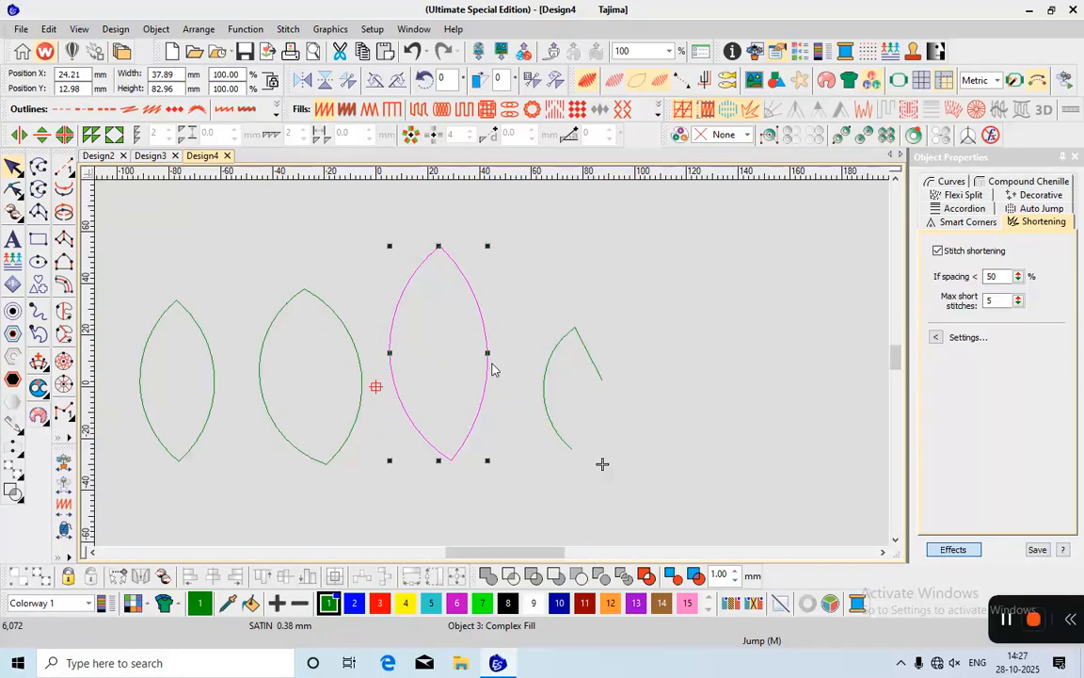
# Rotate the third leaf clockwise so it leans right, with an overall extent of about 52 × 68 mm.
pyautogui.click(480, 418)
pyautogui.moveTo(486, 246); pyautogui.dragTo(540, 331)
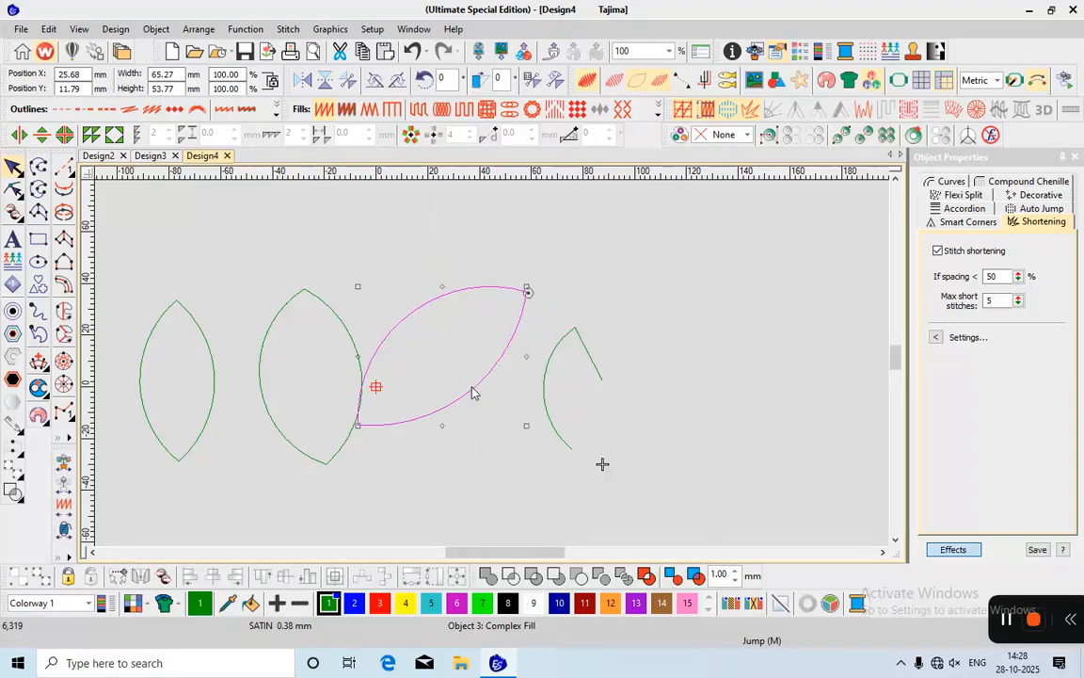
pyautogui.moveTo(358, 286); pyautogui.dragTo(509, 304)
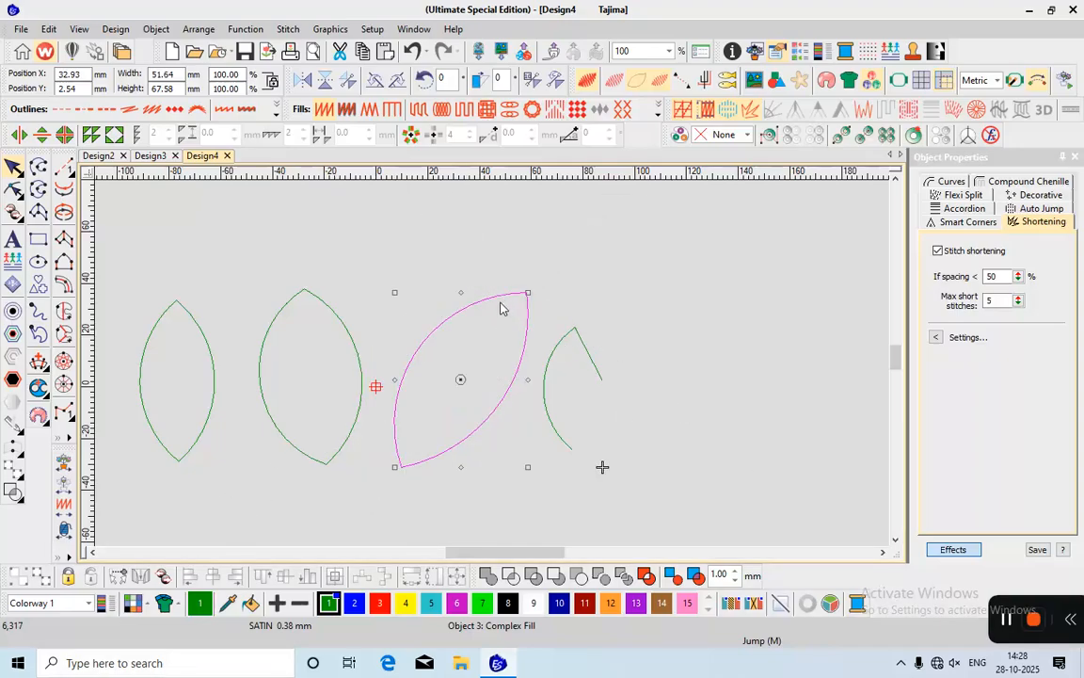
# Examine the Complex Fill properties of the tilted leaf and of the second leaf.
pyautogui.click(456, 321)
pyautogui.click(431, 339)
pyautogui.click(431, 337)
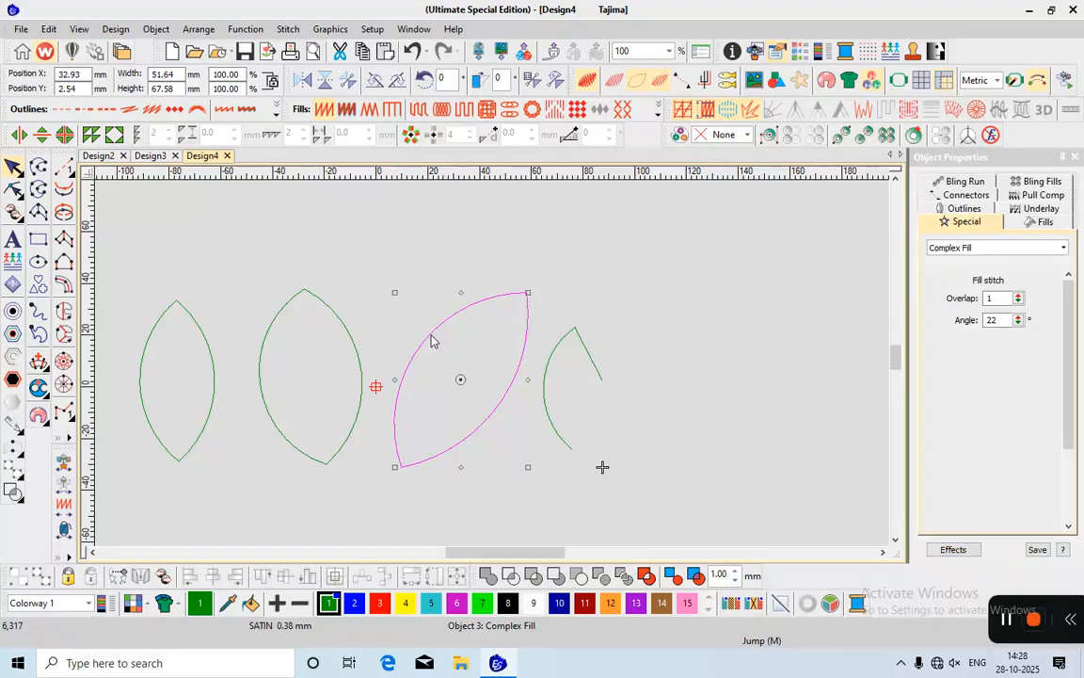
pyautogui.click(433, 339)
pyautogui.scroll(-1, 485, 408)
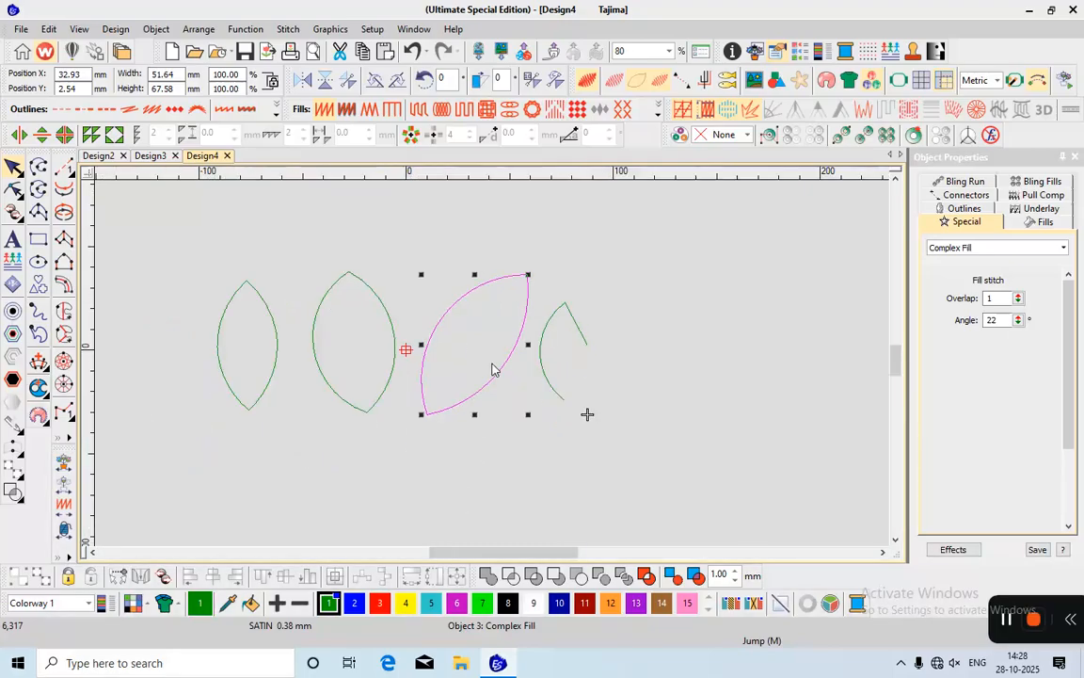
pyautogui.scroll(1, 479, 306)
pyautogui.click(372, 338)
pyautogui.click(372, 350)
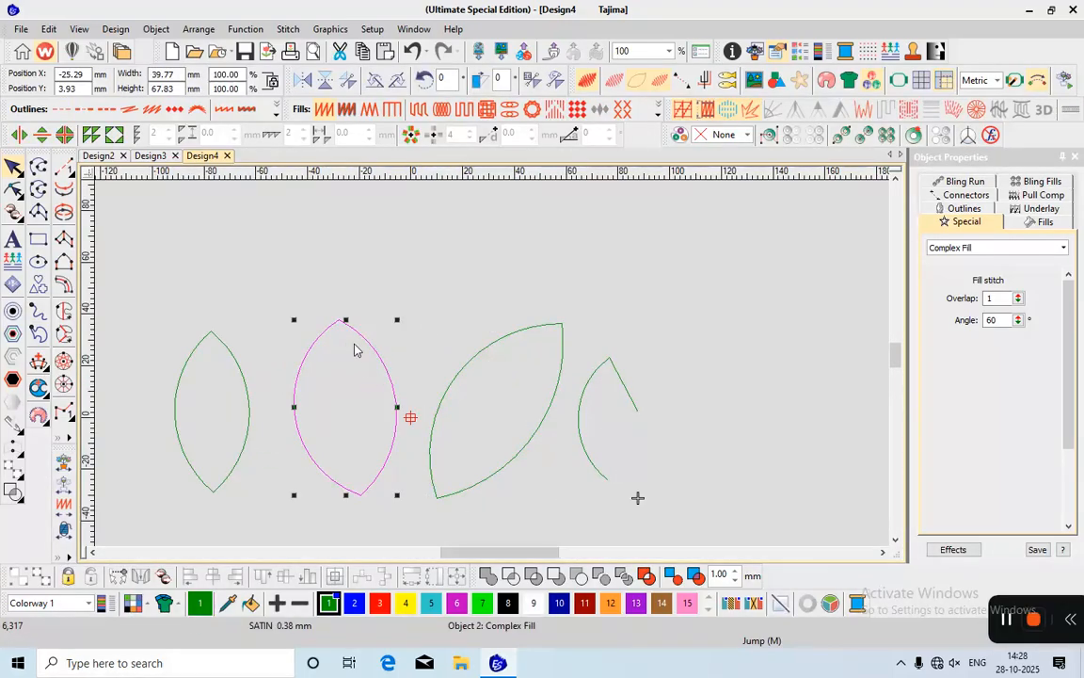
pyautogui.click(442, 279)
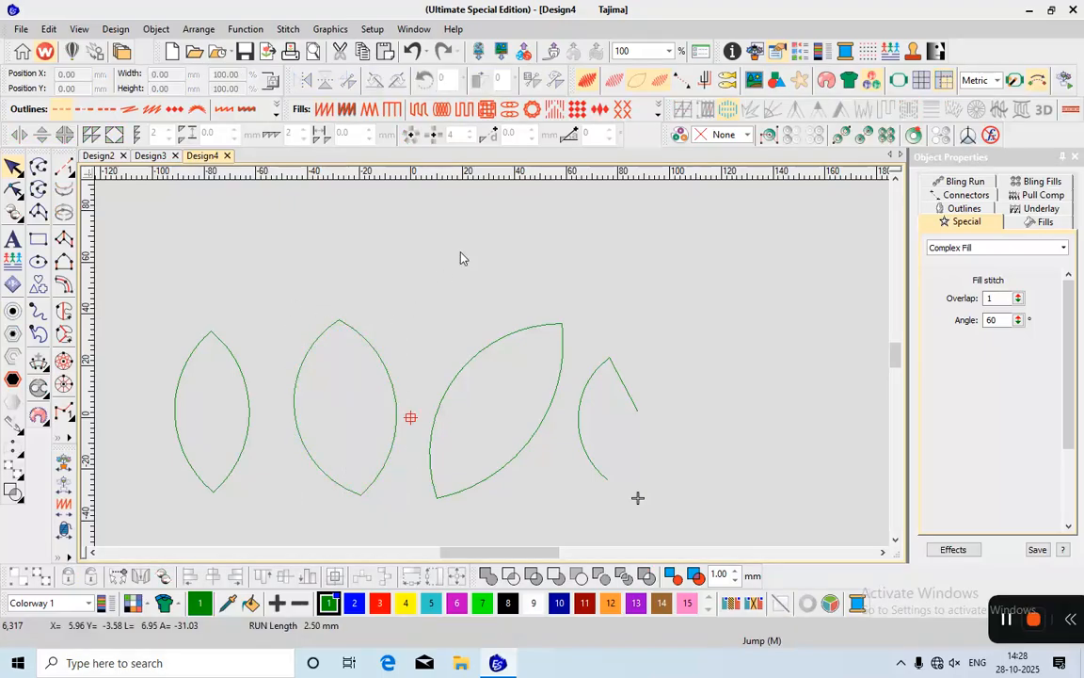
pyautogui.click(366, 343)
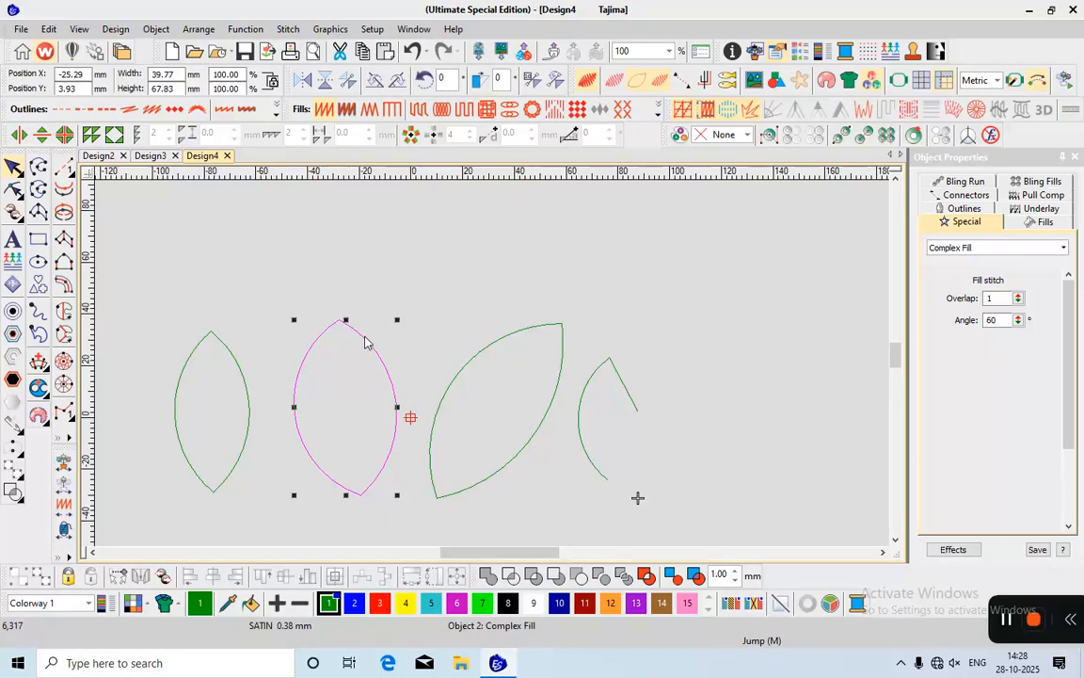
pyautogui.press('Escape')
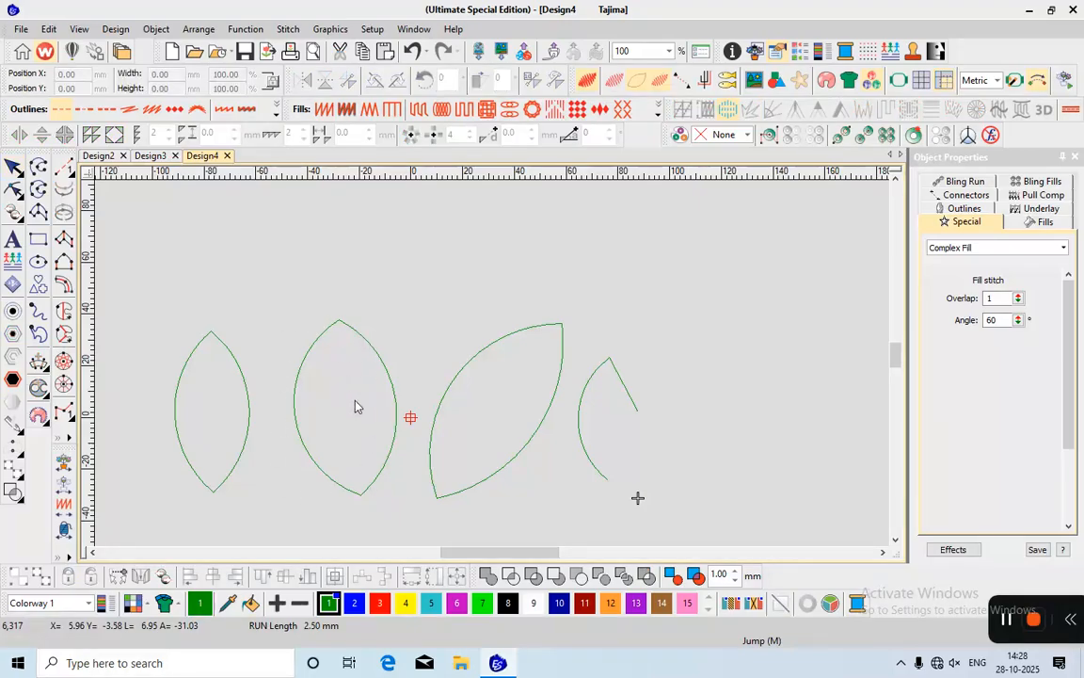
# Digitize another closed leaf with curved sides as a Complex Fill below the second leaf.
pyautogui.scroll(-3, 490, 371)
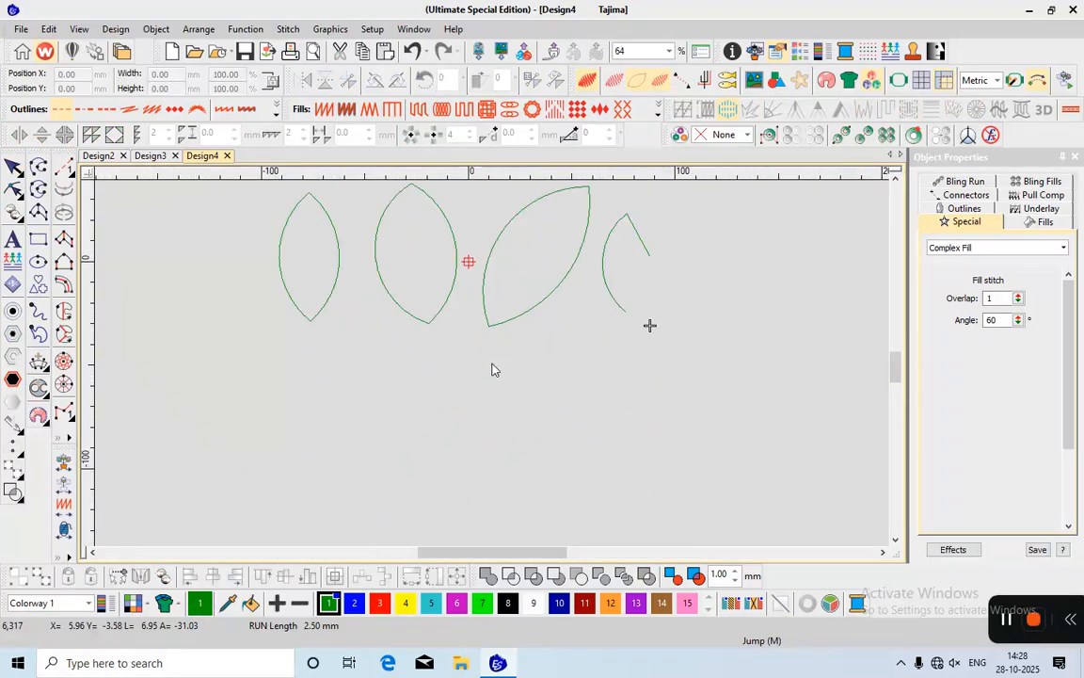
pyautogui.scroll(2, 495, 366)
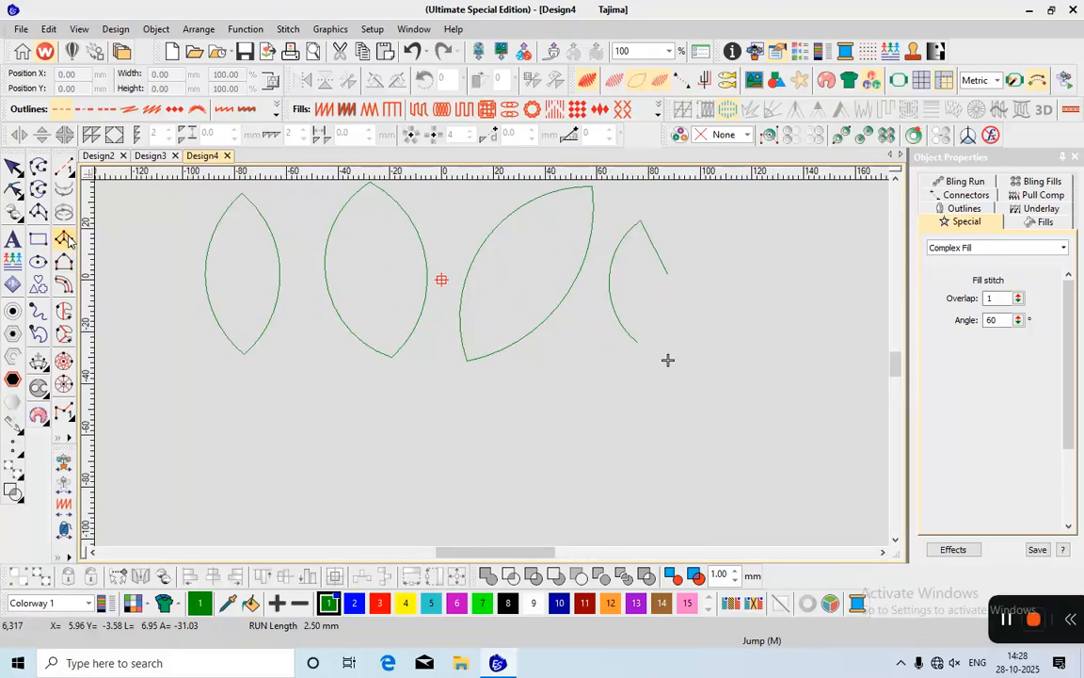
pyautogui.click(39, 190)
pyautogui.click(350, 512)
pyautogui.rightClick(283, 416)
pyautogui.click(324, 345)
pyautogui.rightClick(387, 415)
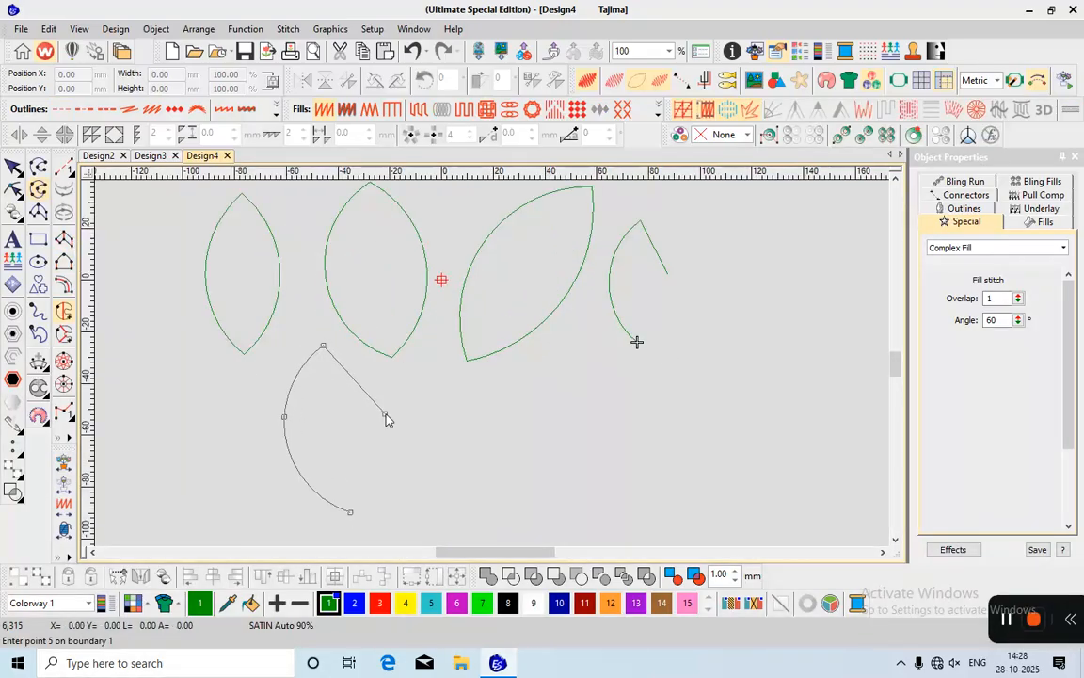
pyautogui.press('Return')
pyautogui.scroll(-1, 387, 415)
pyautogui.scroll(3, 490, 372)
pyautogui.scroll(-1, 501, 363)
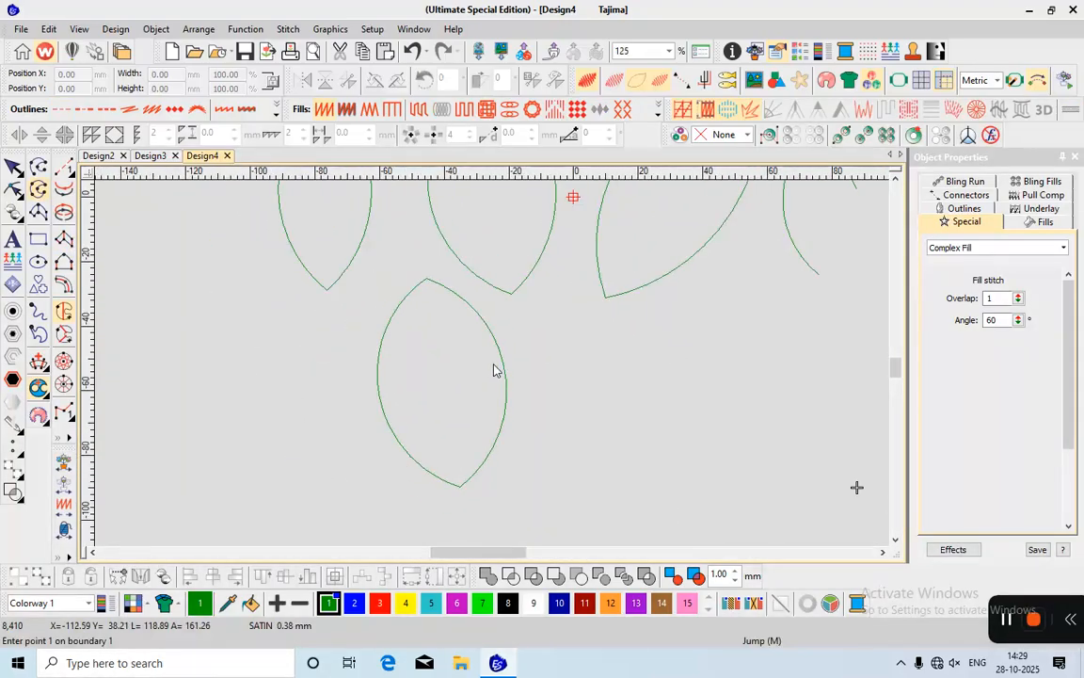
# Reshape the leaf below the second leaf by moving its side points and bottom tip inward and its top tip to the right.
pyautogui.scroll(1, 494, 370)
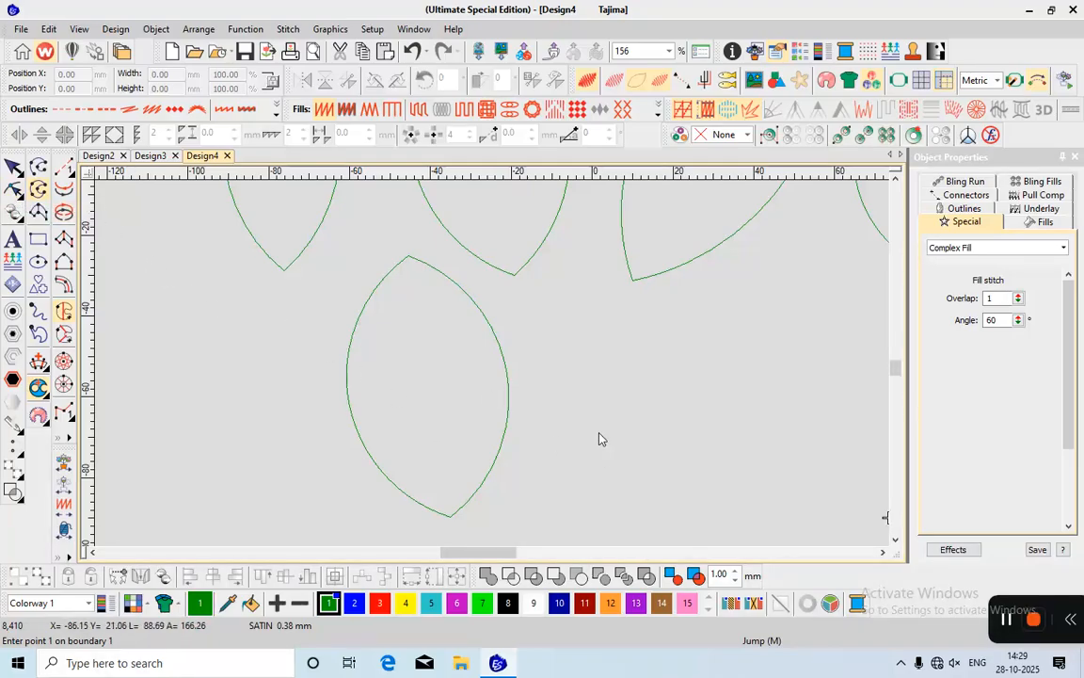
pyautogui.press('Escape')
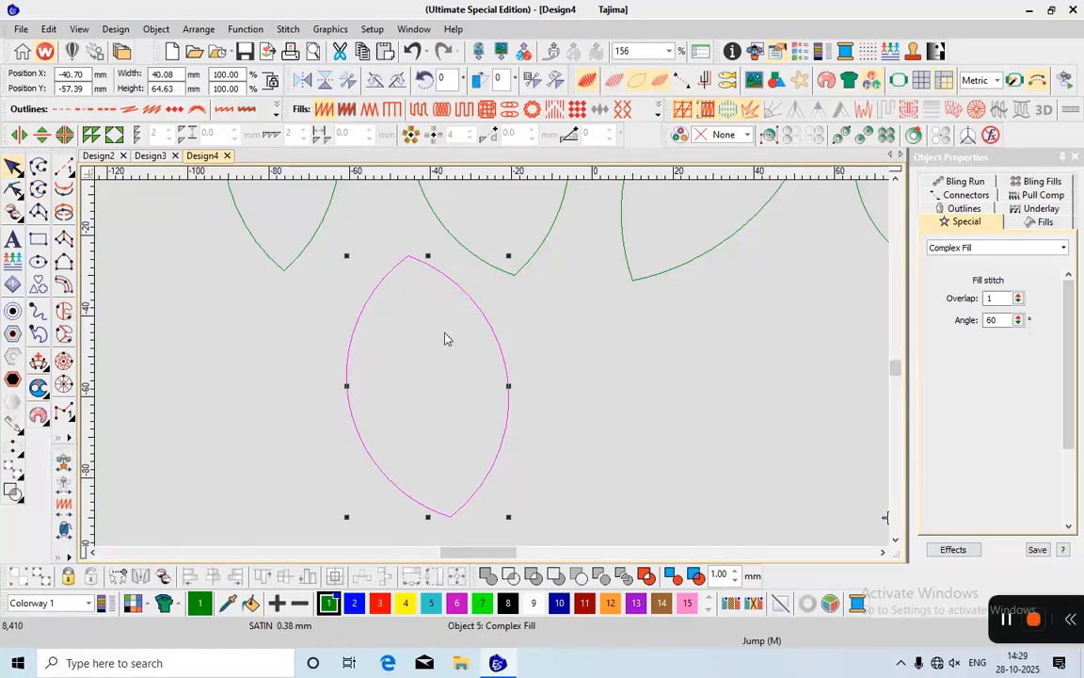
pyautogui.press('h')
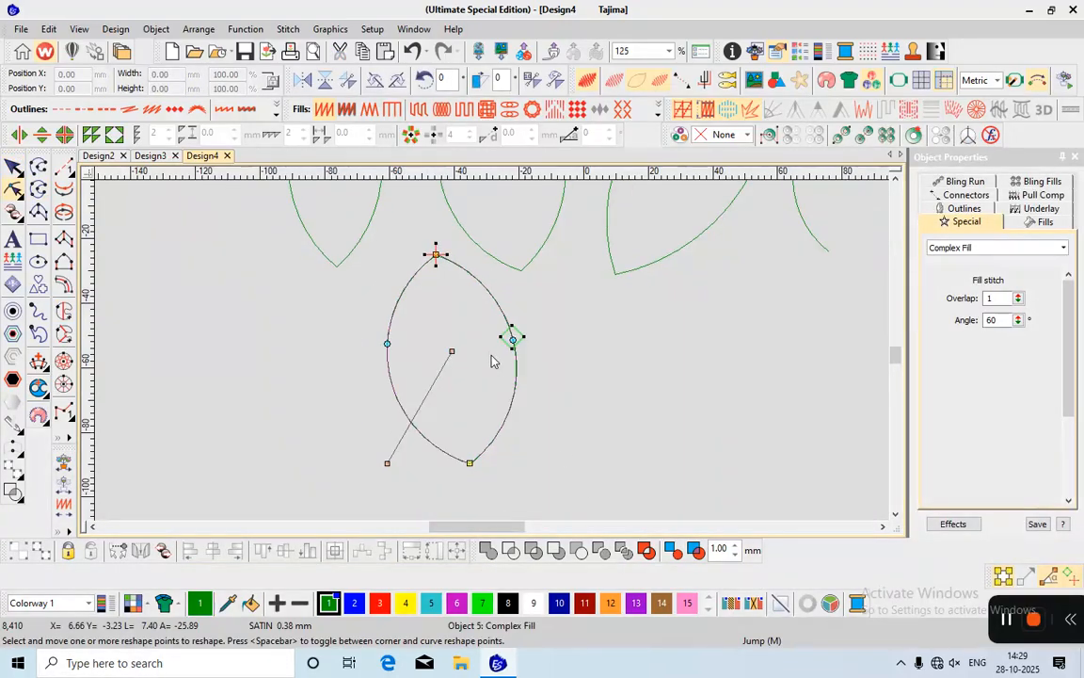
pyautogui.scroll(1, 490, 353)
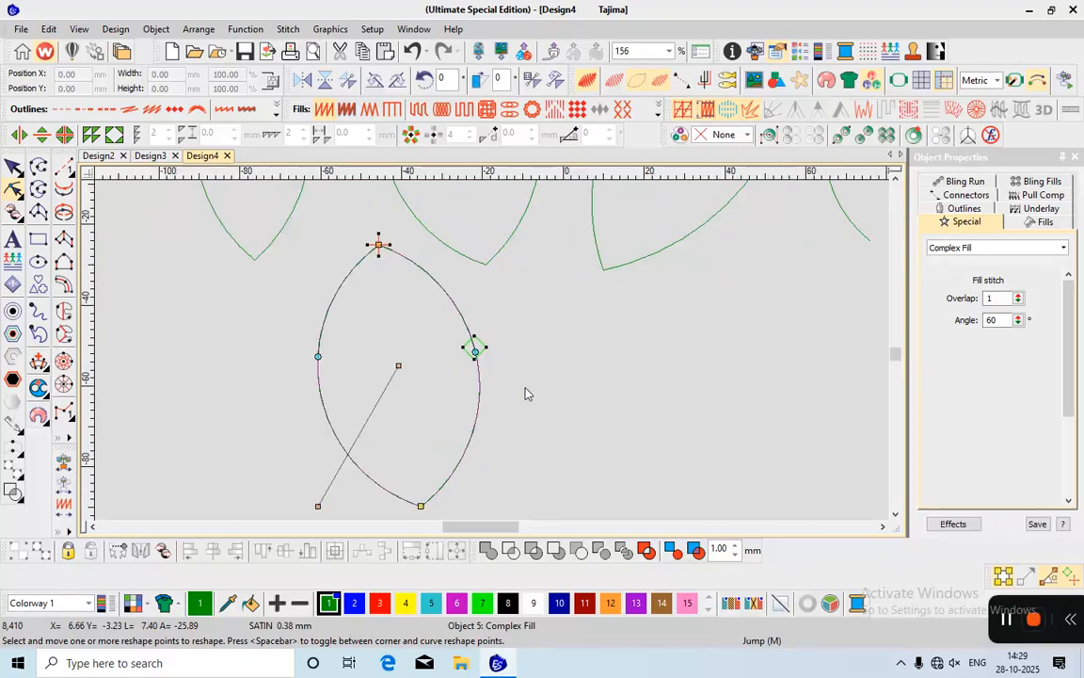
pyautogui.scroll(-1, 496, 357)
pyautogui.scroll(1, 497, 358)
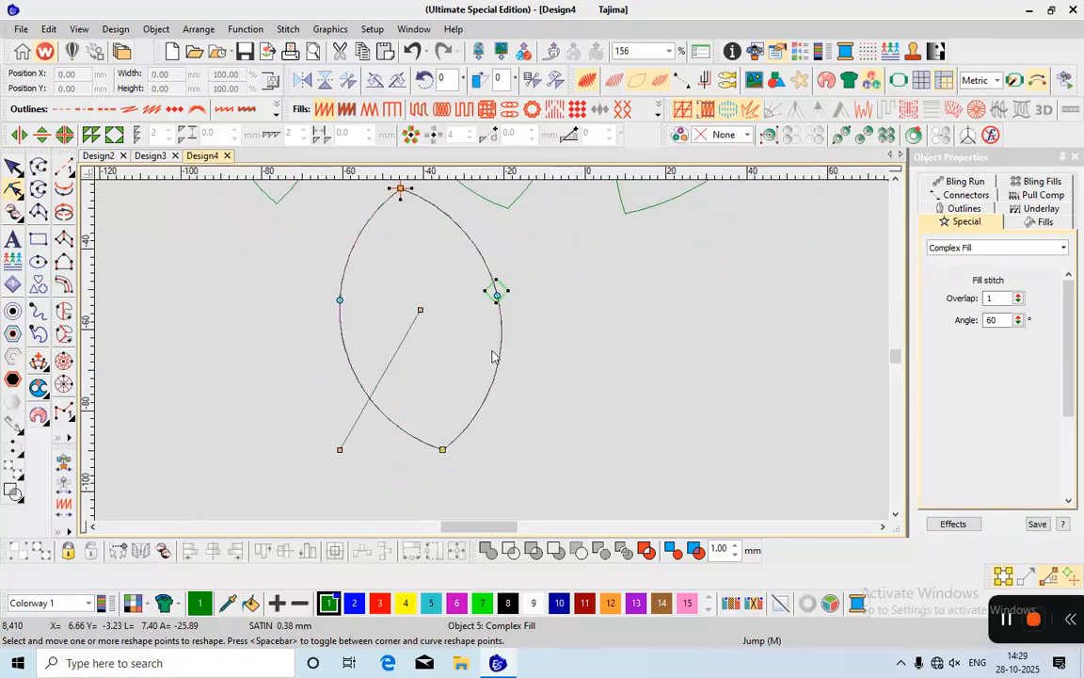
pyautogui.scroll(-1, 491, 348)
pyautogui.scroll(1, 493, 356)
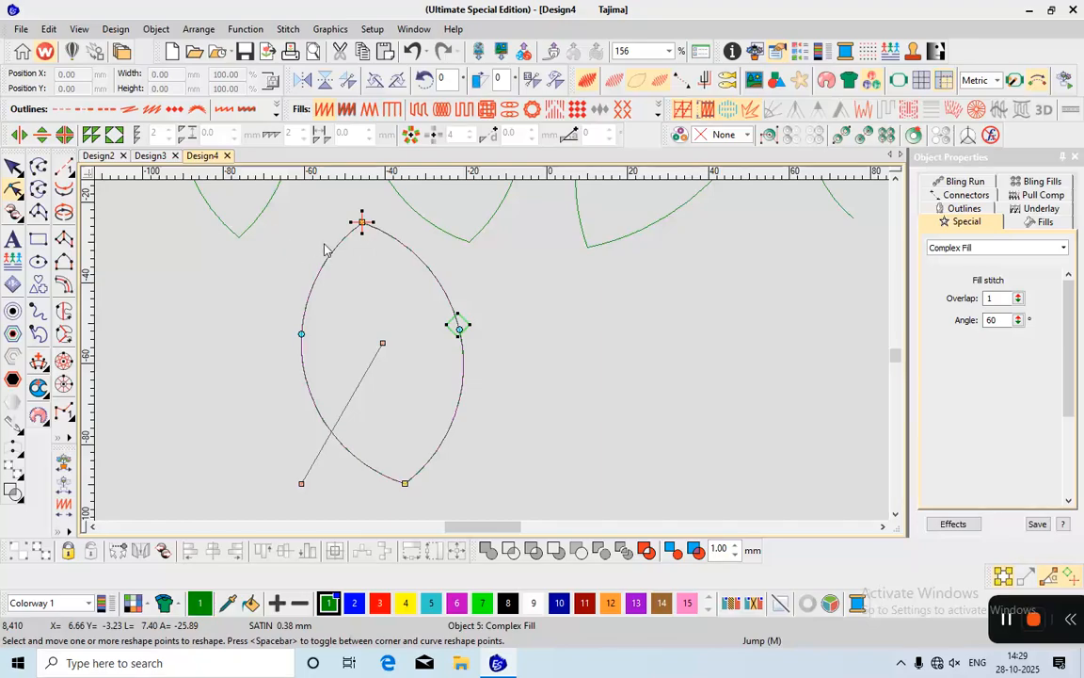
pyautogui.moveTo(458, 333)
pyautogui.mouseDown()
pyautogui.moveTo(436, 351)
pyautogui.moveTo(454, 341)
pyautogui.mouseUp()
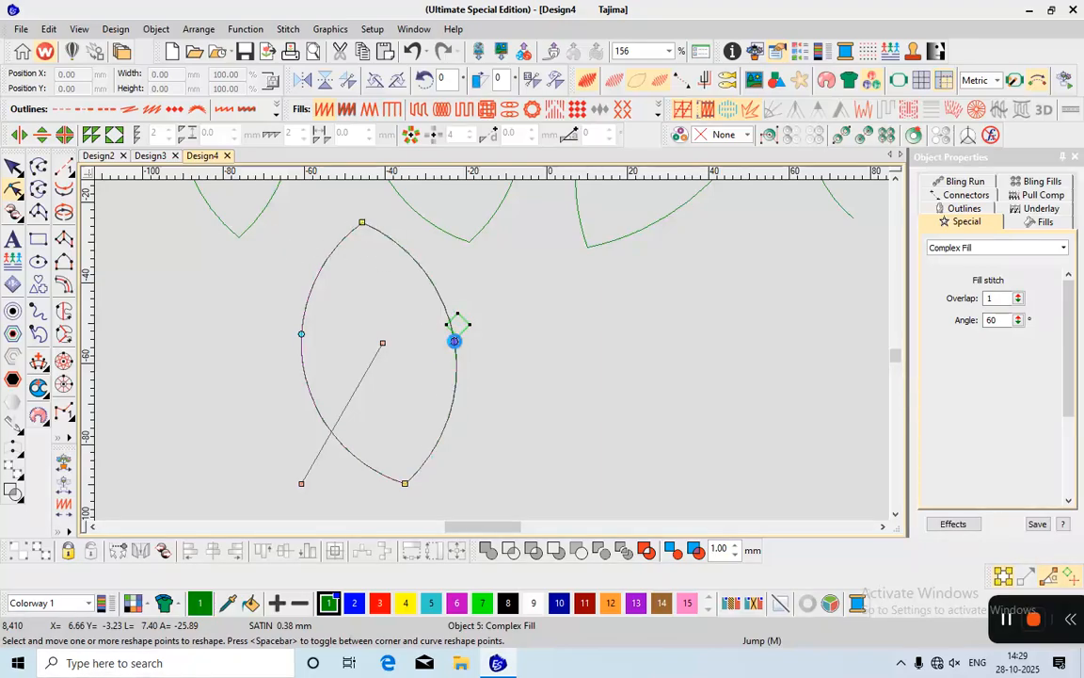
pyautogui.moveTo(405, 484); pyautogui.dragTo(399, 470)
pyautogui.moveTo(301, 334); pyautogui.dragTo(317, 347)
pyautogui.moveTo(379, 227); pyautogui.dragTo(381, 227)
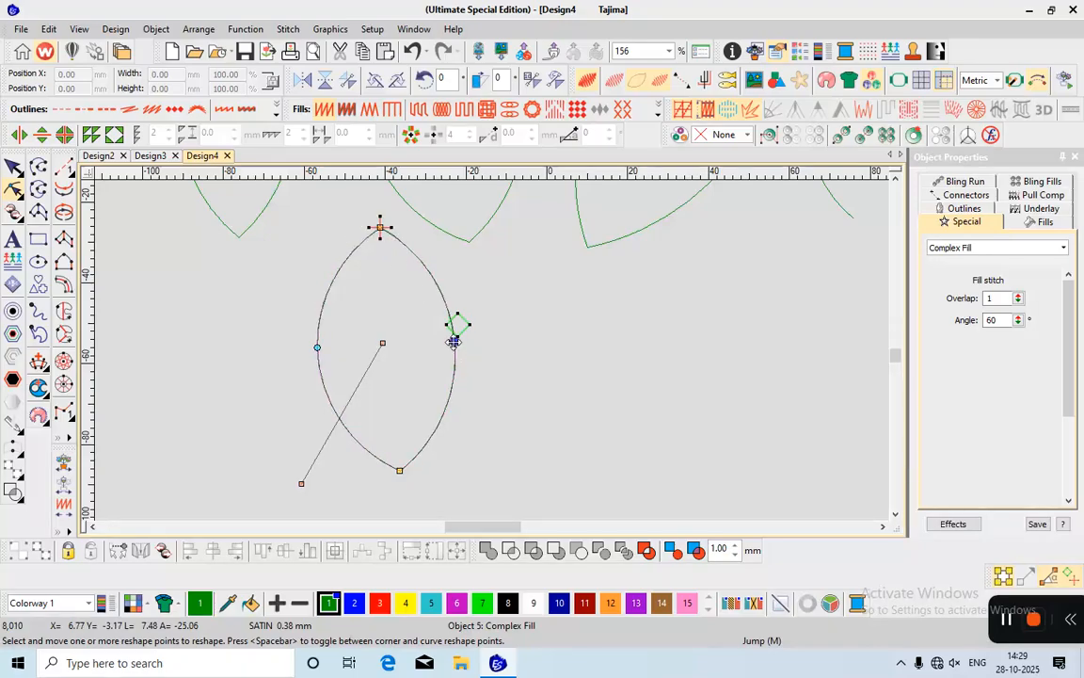
# Even out the leaf by lowering its right side point, shifting the bottom tip left and lowering the top tip.
pyautogui.moveTo(454, 341); pyautogui.dragTo(455, 351)
pyautogui.moveTo(399, 471); pyautogui.dragTo(392, 471)
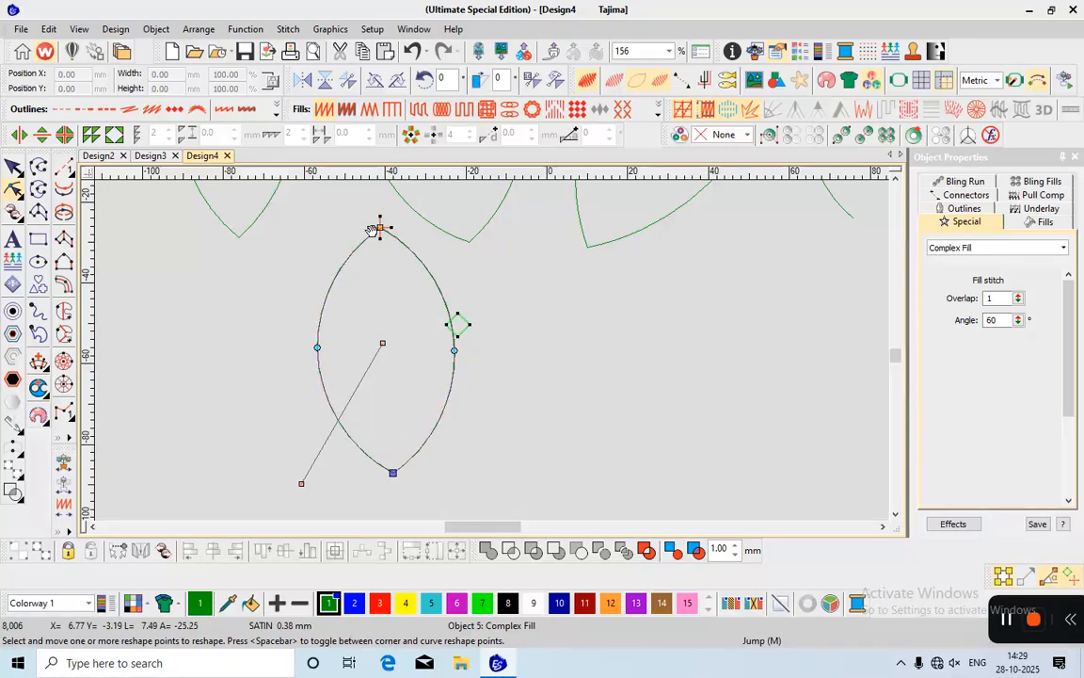
pyautogui.moveTo(381, 228)
pyautogui.mouseDown()
pyautogui.moveTo(382, 246)
pyautogui.moveTo(382, 238)
pyautogui.mouseUp()
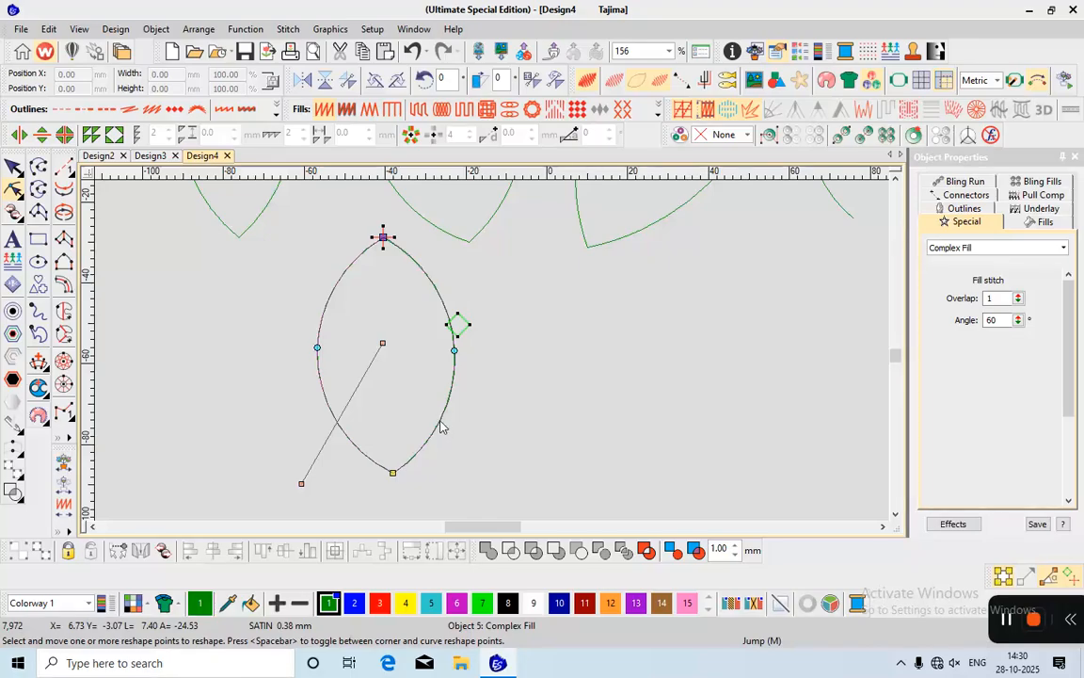
# Add a curve point on the leaf's lower right edge and a corner point on its lower left edge, pulling both outward.
pyautogui.click(440, 419)
pyautogui.moveTo(441, 420); pyautogui.dragTo(469, 431)
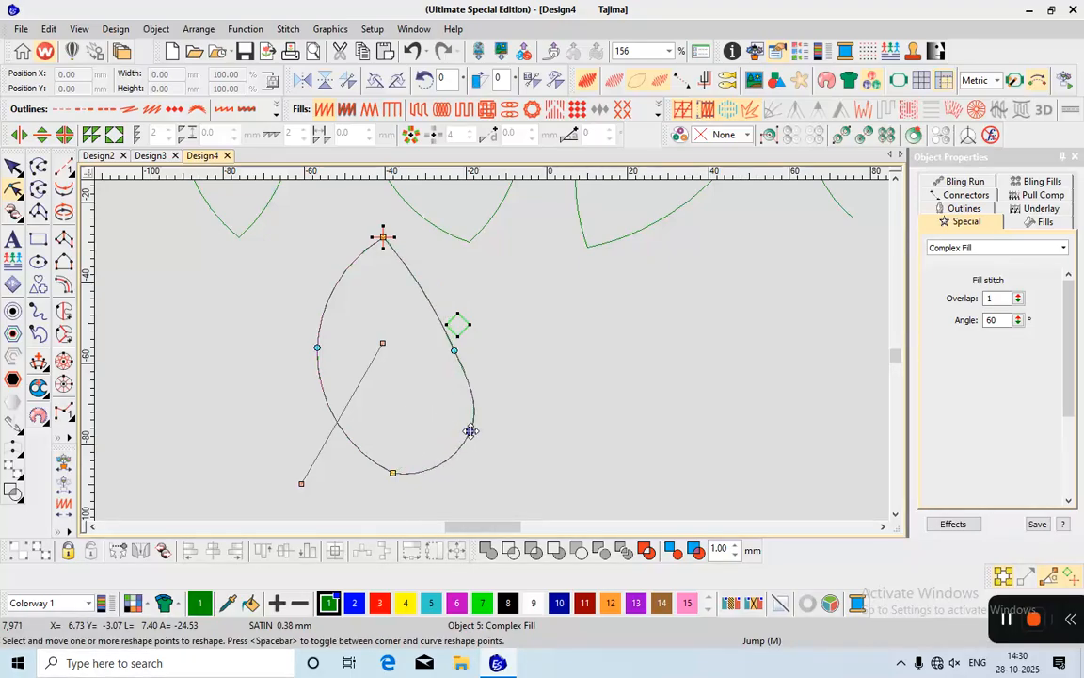
pyautogui.click(348, 443)
pyautogui.moveTo(348, 442); pyautogui.dragTo(297, 441)
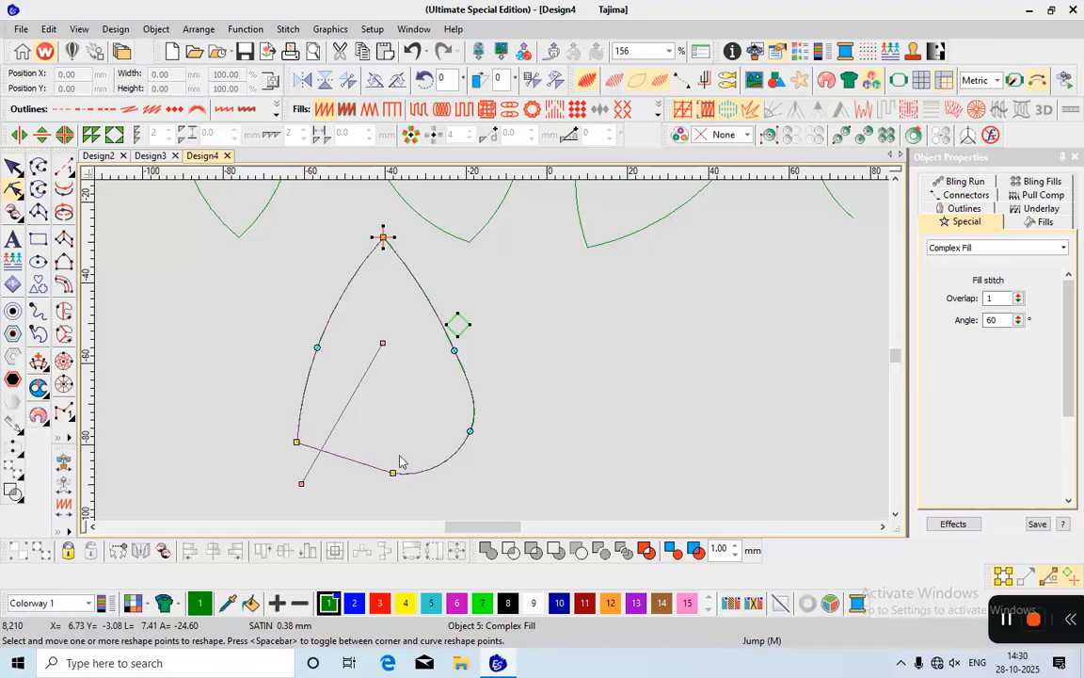
# Delete the two added reshape points from the leaf's lower left and lower right edges.
pyautogui.click(297, 441)
pyautogui.press('Delete')
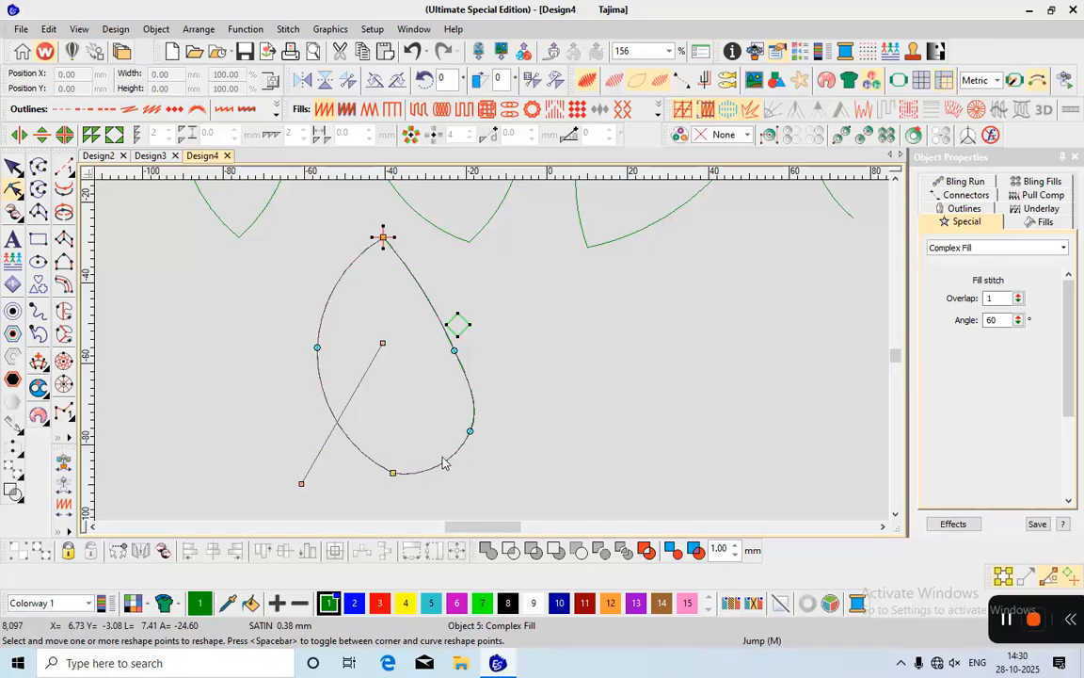
pyautogui.click(470, 432)
pyautogui.press('Delete')
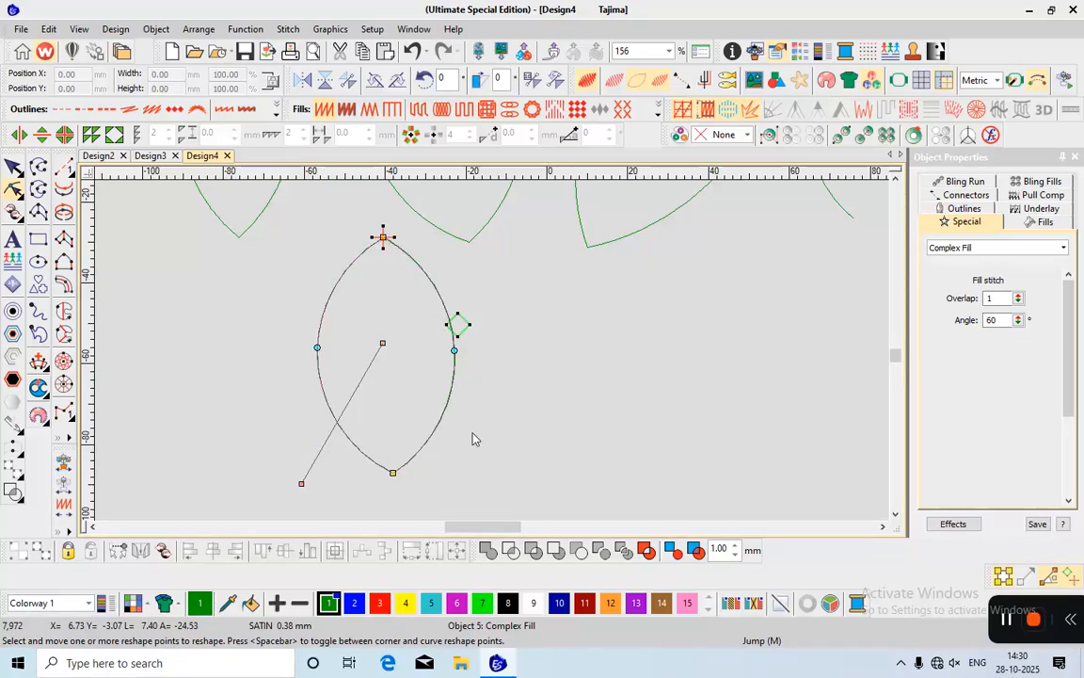
# Toggle the leaf's right and left side points between corner and curve and back, and leave reshaping.
pyautogui.moveTo(431, 336); pyautogui.dragTo(496, 384)
pyautogui.press('space')
pyautogui.press('space')
pyautogui.press('space')
pyautogui.press('space')
pyautogui.moveTo(264, 335); pyautogui.dragTo(385, 388)
pyautogui.press('space')
pyautogui.press('space')
pyautogui.keyDown('ctrl'); pyautogui.click(455, 351); pyautogui.keyUp('ctrl')
pyautogui.press('space')
pyautogui.press('space')
pyautogui.scroll(-2, 508, 377)
pyautogui.scroll(1, 549, 329)
pyautogui.scroll(-1, 458, 353)
pyautogui.scroll(1, 492, 358)
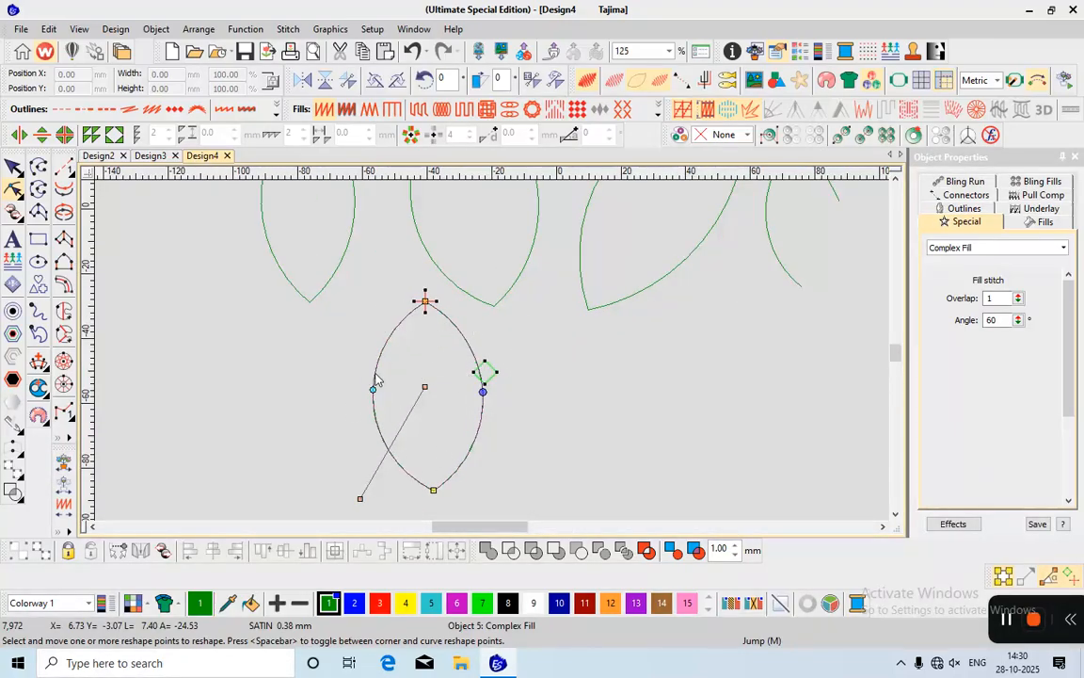
pyautogui.press('Escape')
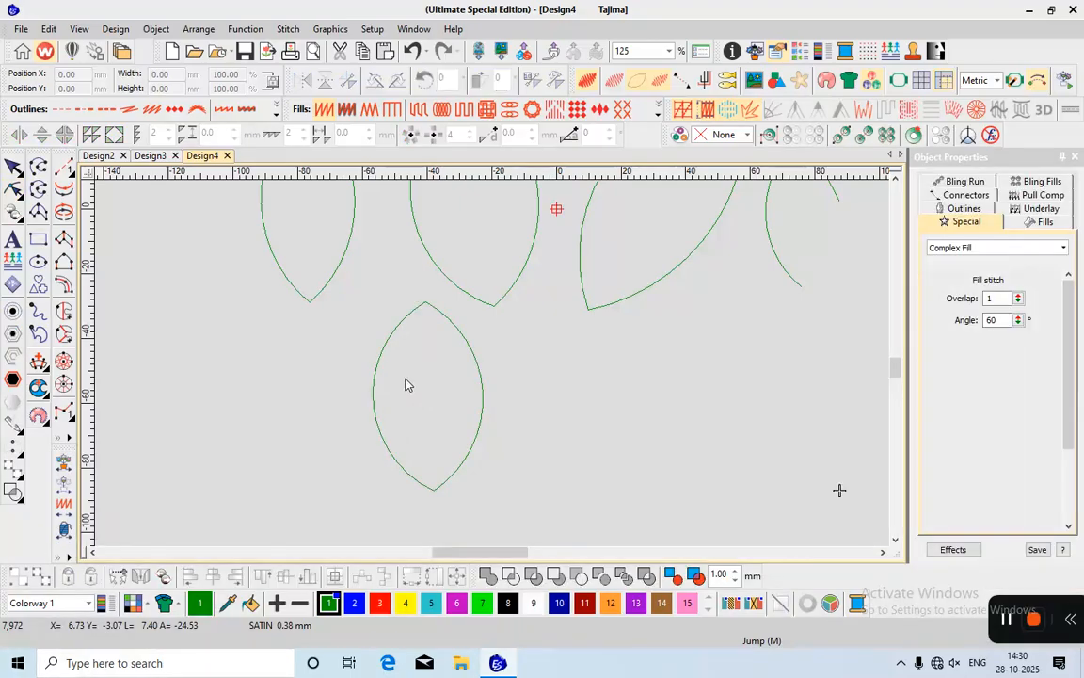
pyautogui.scroll(-4, 494, 369)
pyautogui.scroll(3, 495, 369)
pyautogui.scroll(2, 493, 368)
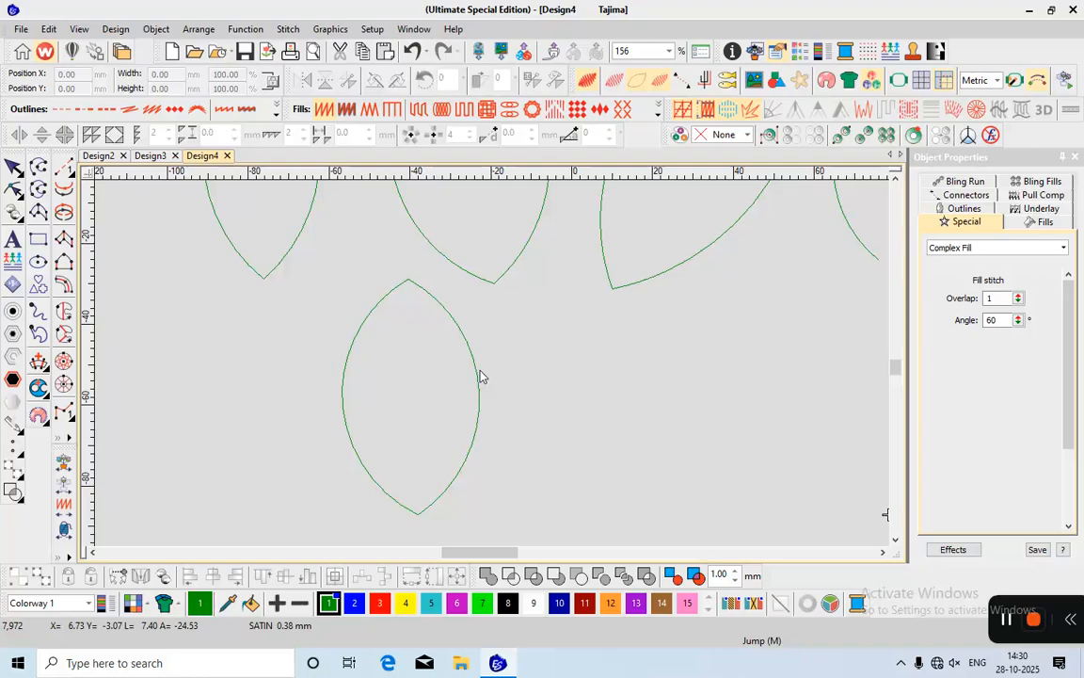
pyautogui.scroll(-2, 493, 370)
pyautogui.scroll(3, 493, 368)
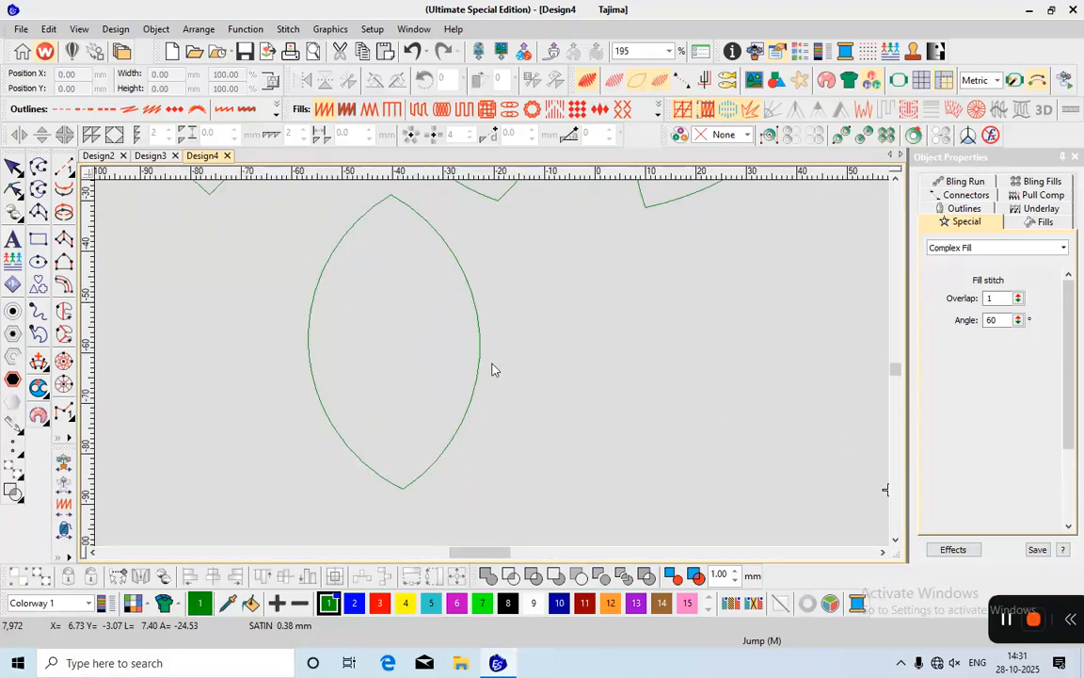
# Digitize a smaller closed Complex Fill leaf with curved sides, about 23 × 48 mm, in the empty area below the reshaped leaf.
pyautogui.scroll(-7, 494, 368)
pyautogui.scroll(6, 494, 368)
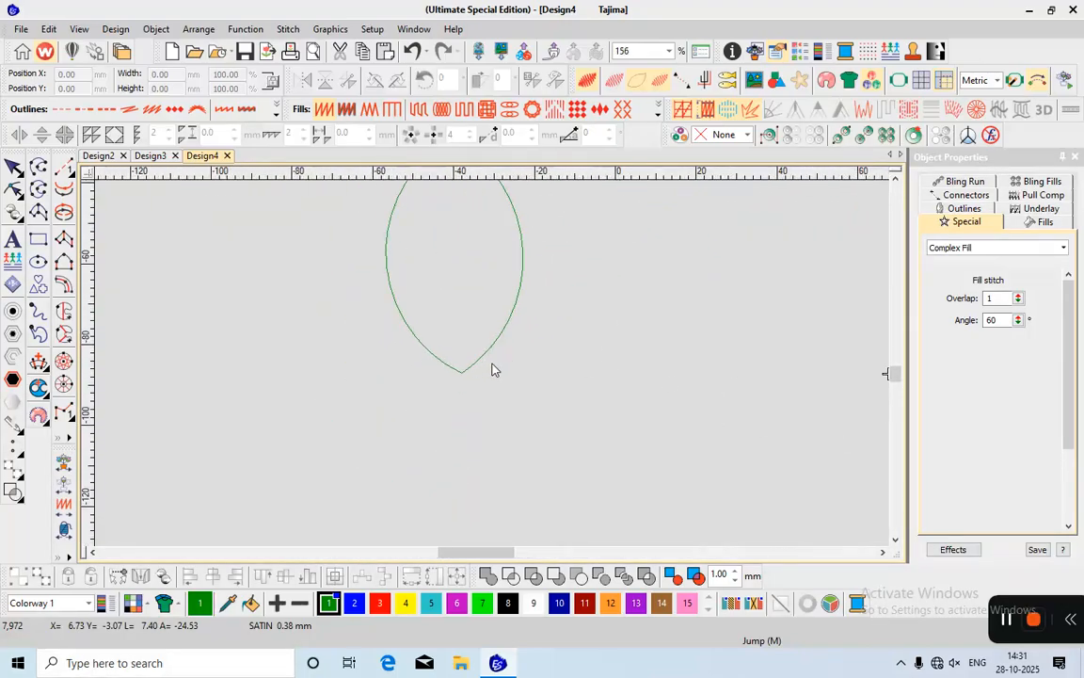
pyautogui.click(37, 191)
pyautogui.scroll(-4, 489, 522)
pyautogui.scroll(4, 494, 369)
pyautogui.click(416, 448)
pyautogui.rightClick(370, 352)
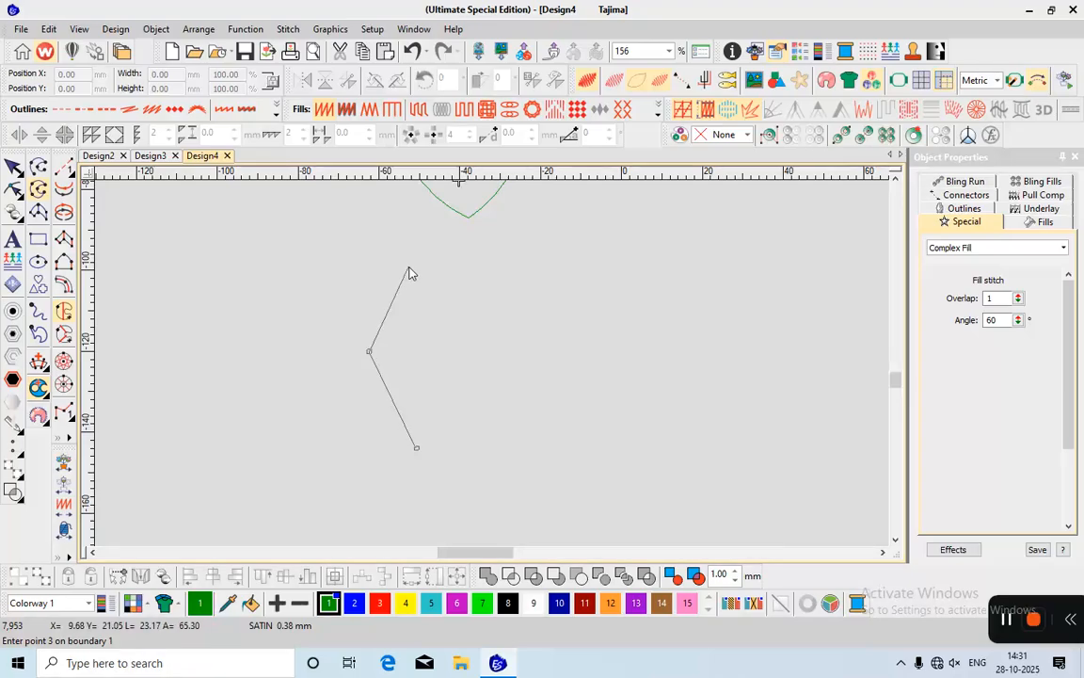
pyautogui.click(413, 255)
pyautogui.rightClick(462, 337)
pyautogui.press('Return')
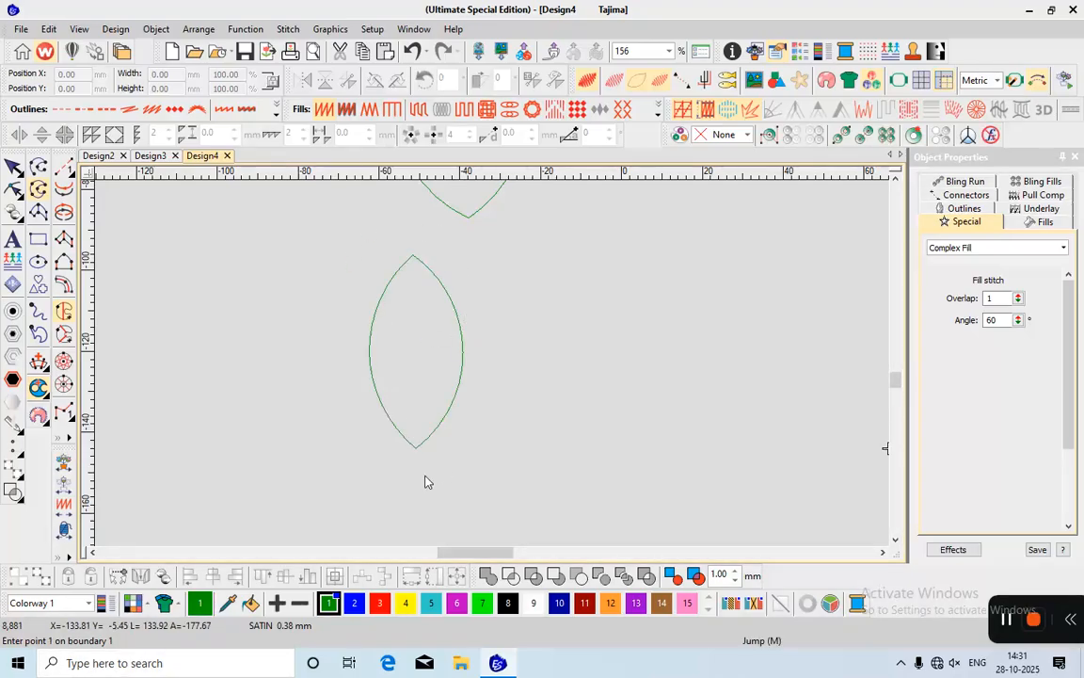
# Place three copies of the small leaf in a row to its right.
pyautogui.click(14, 167)
pyautogui.click(366, 352)
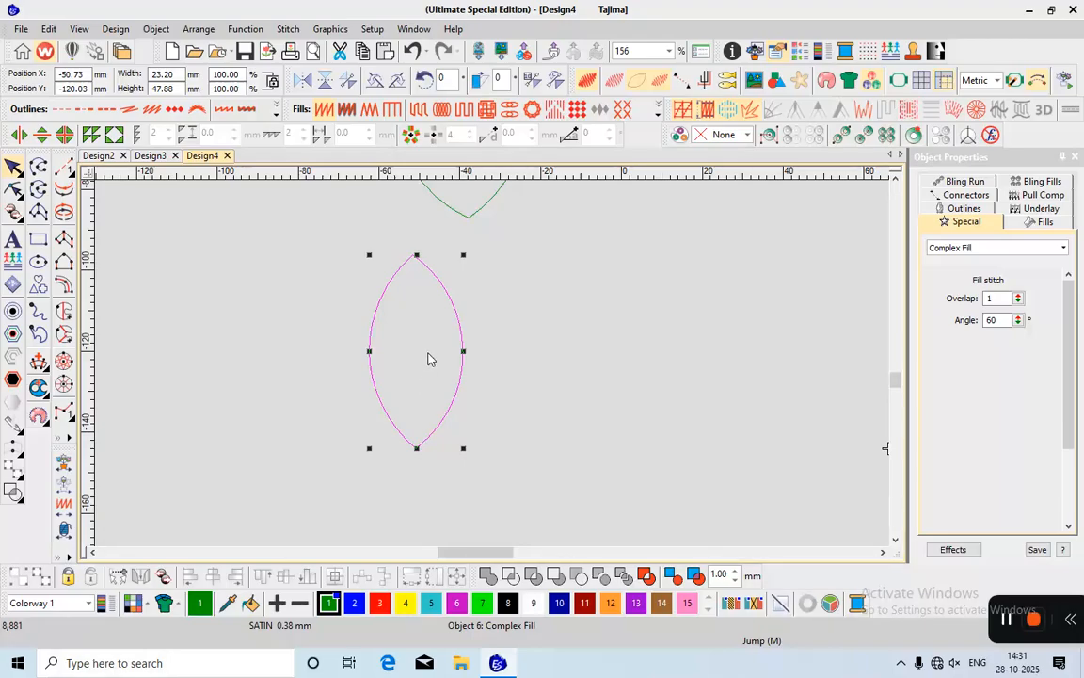
pyautogui.moveTo(404, 355)
pyautogui.mouseDown()
pyautogui.moveTo(585, 348)
pyautogui.moveTo(602, 367)
pyautogui.moveTo(702, 367)
pyautogui.mouseUp()
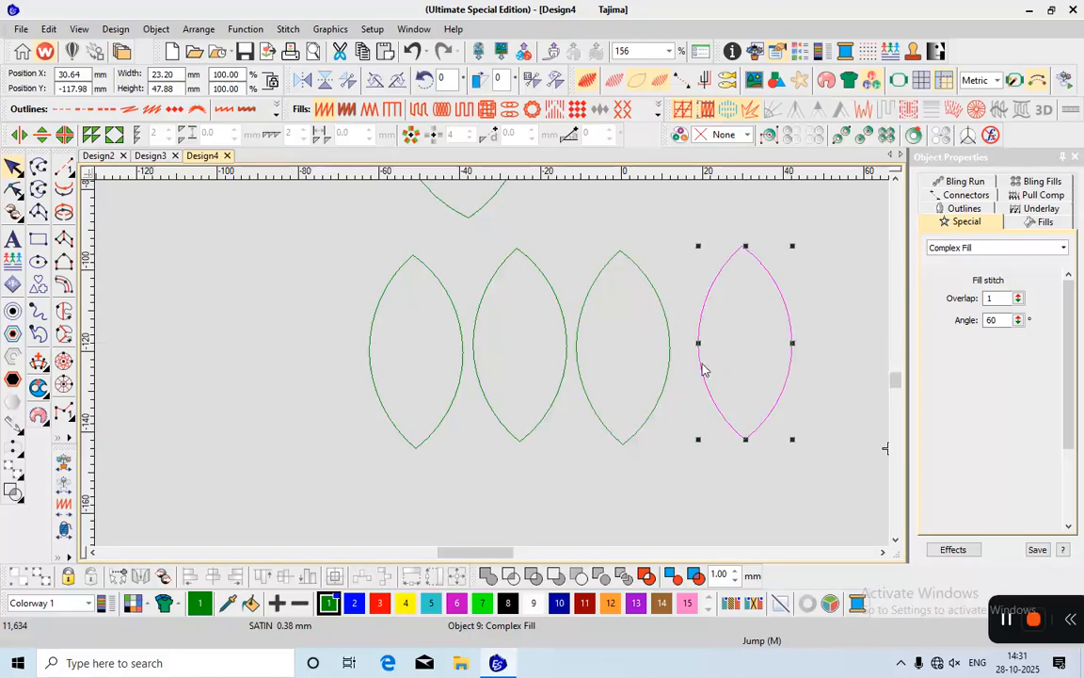
# Duplicate the original small leaf and move the copy to its left, extending the row to five leaves.
pyautogui.click(465, 352)
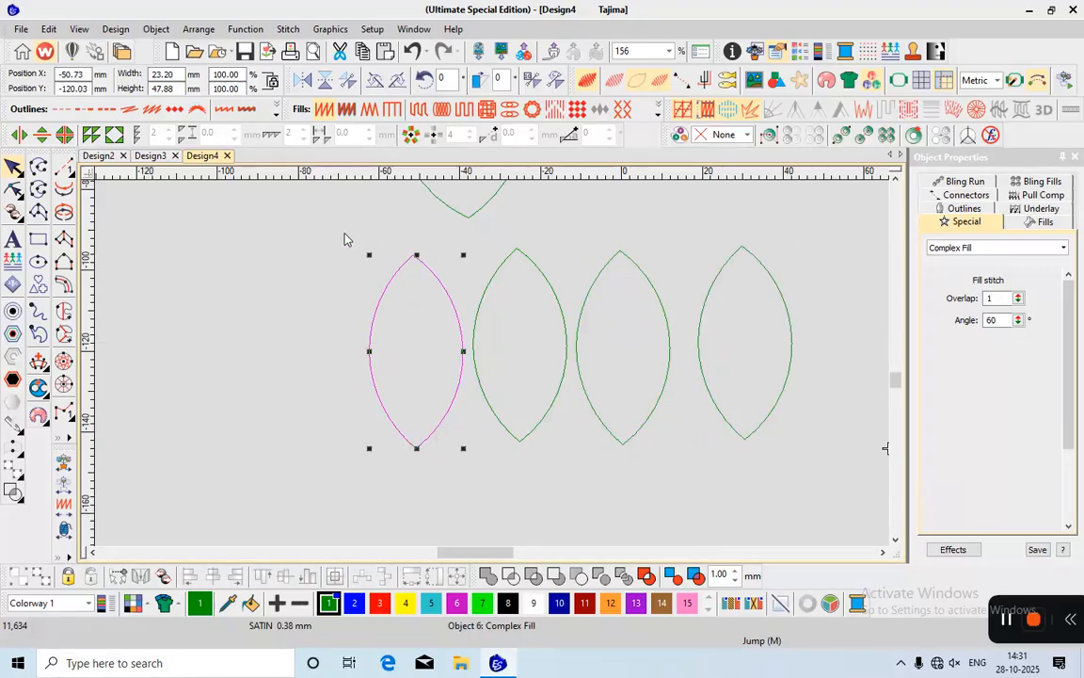
pyautogui.hotkey('ctrl', 'd')
pyautogui.click(322, 347)
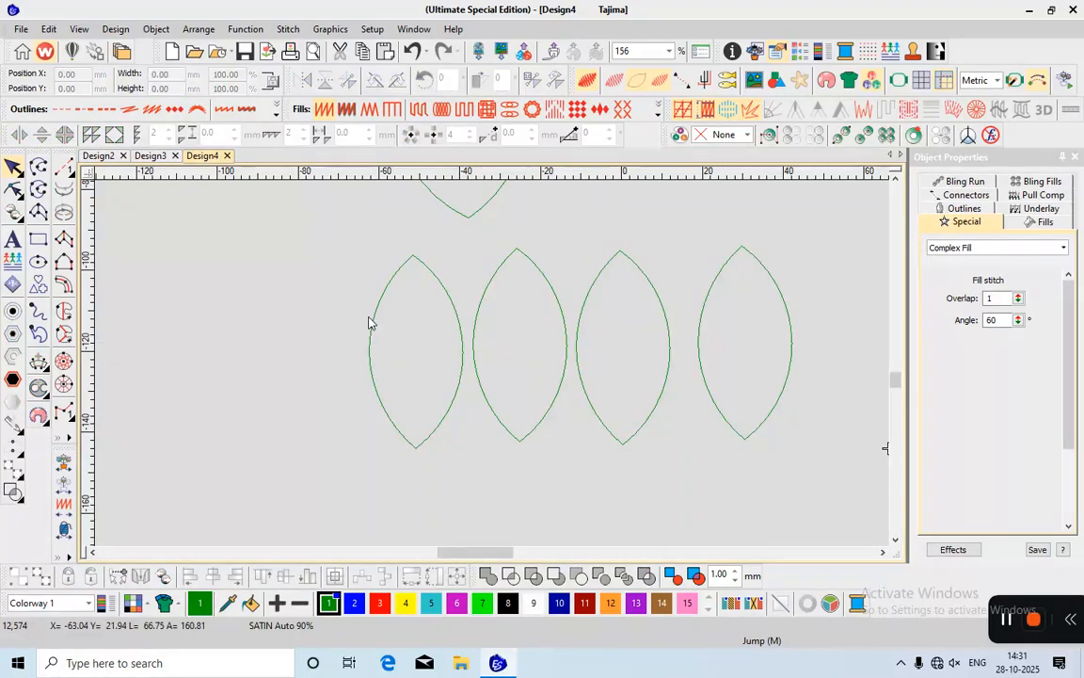
pyautogui.click(378, 315)
pyautogui.moveTo(361, 332); pyautogui.dragTo(252, 326)
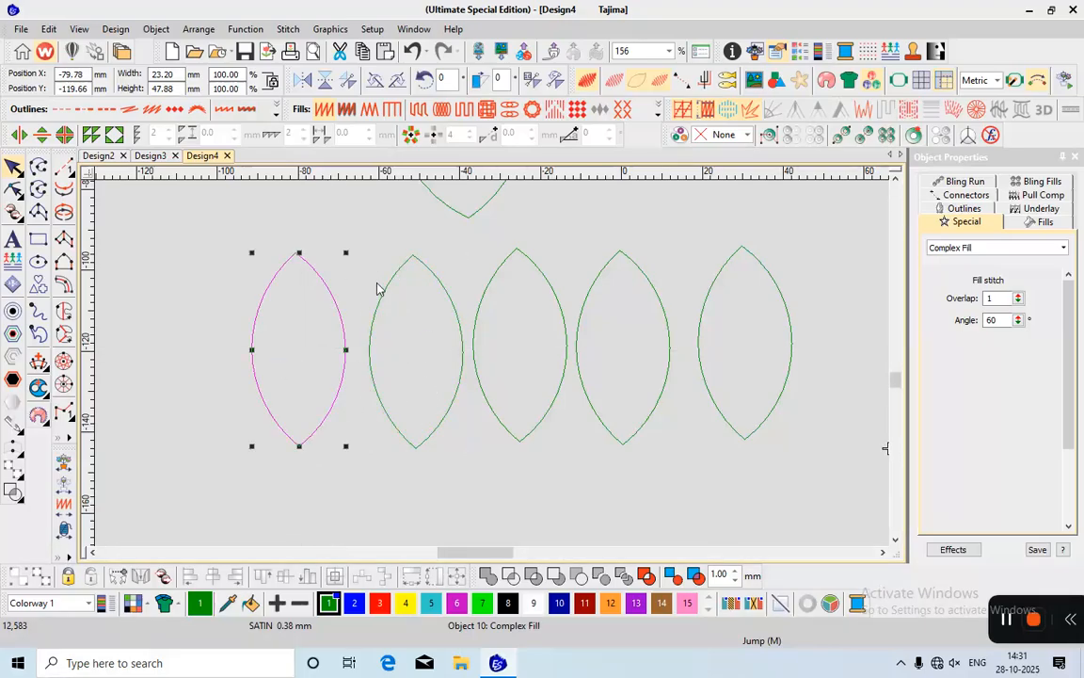
# Duplicate the original small leaf again and move the copy slightly down and left so it overlaps the original.
pyautogui.click(372, 366)
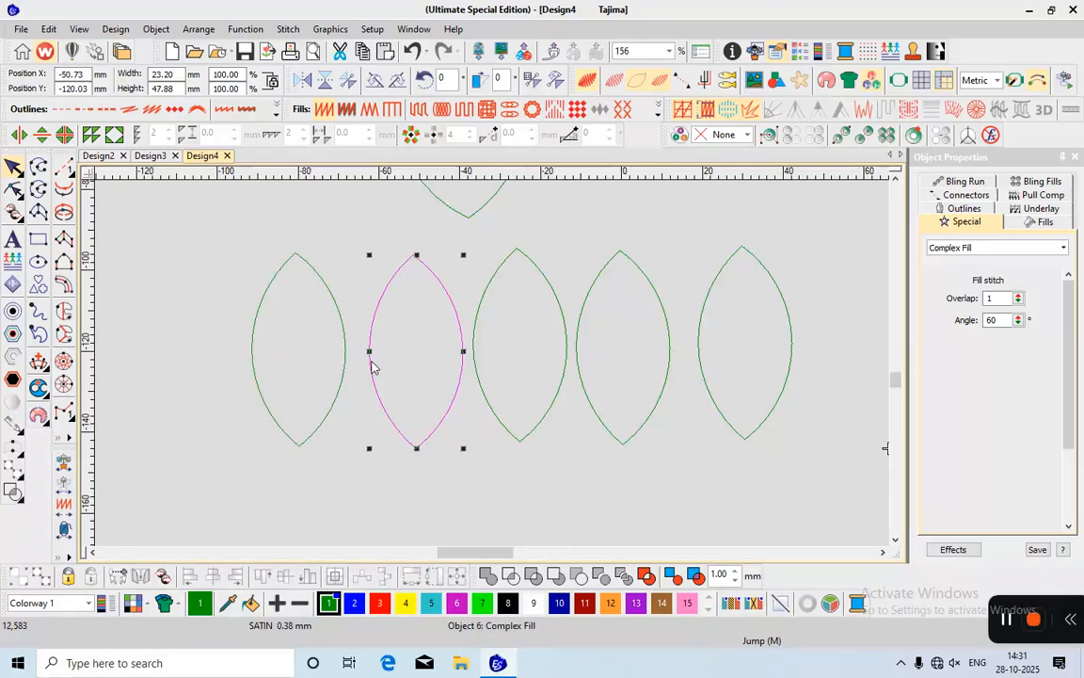
pyautogui.hotkey('ctrl', 'd')
pyautogui.moveTo(363, 382); pyautogui.dragTo(335, 424)
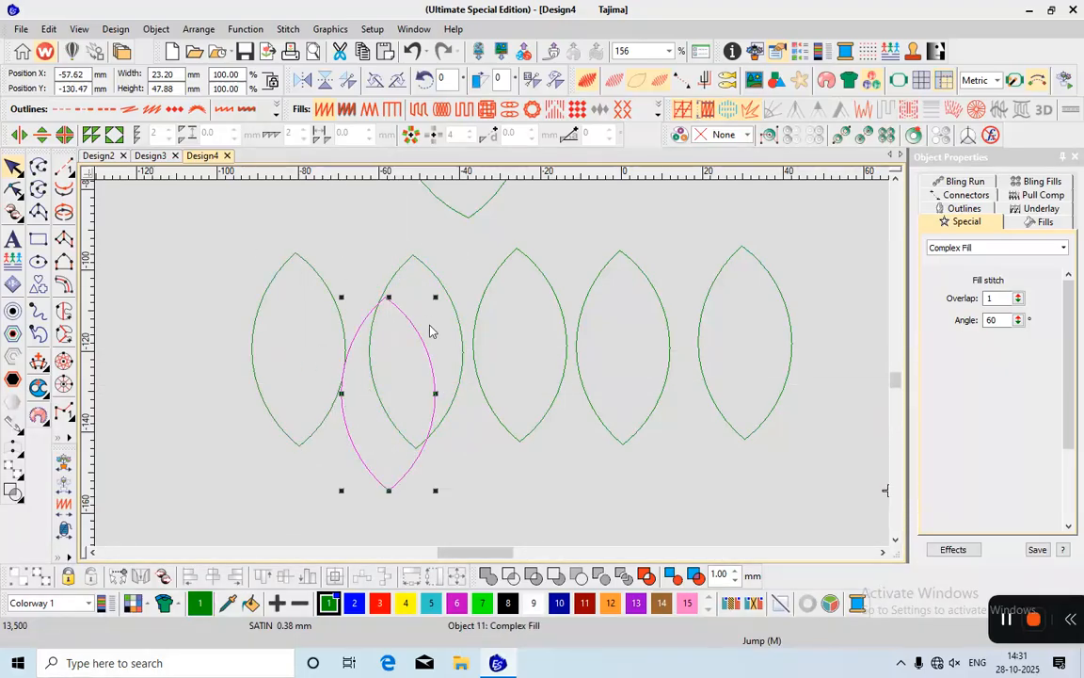
# Duplicate the middle leaf of the row, move the copy below and to the right, and clear the selection.
pyautogui.click(490, 331)
pyautogui.click(476, 323)
pyautogui.scroll(-5, 498, 372)
pyautogui.scroll(3, 499, 373)
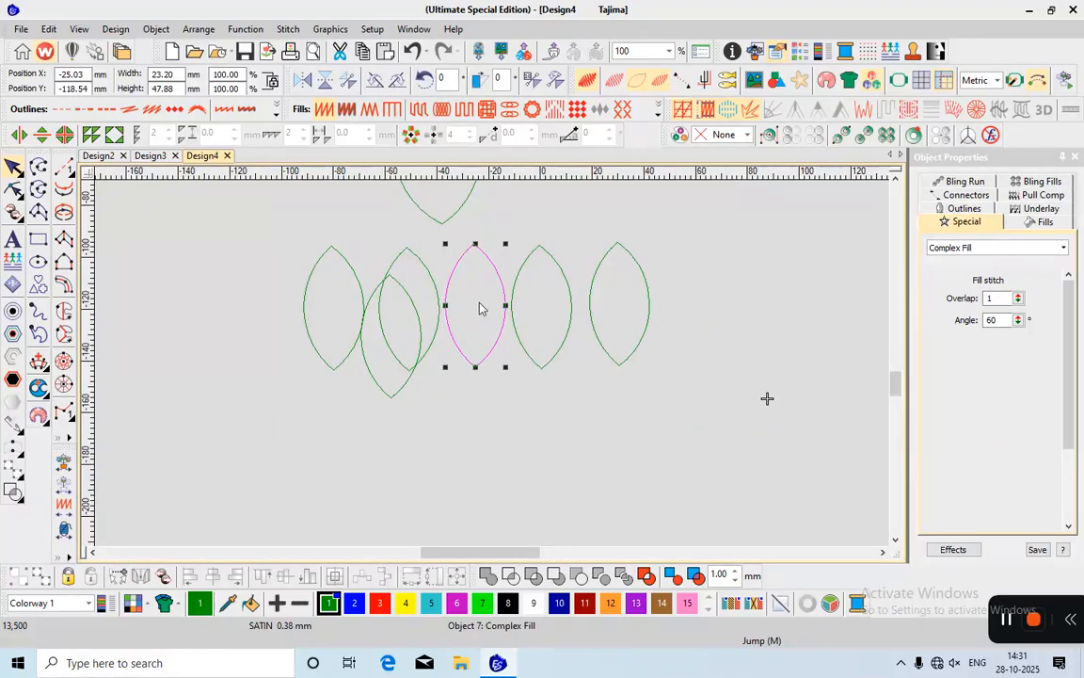
pyautogui.hotkey('ctrl', 'd')
pyautogui.moveTo(479, 305); pyautogui.dragTo(516, 395)
pyautogui.scroll(-5, 486, 387)
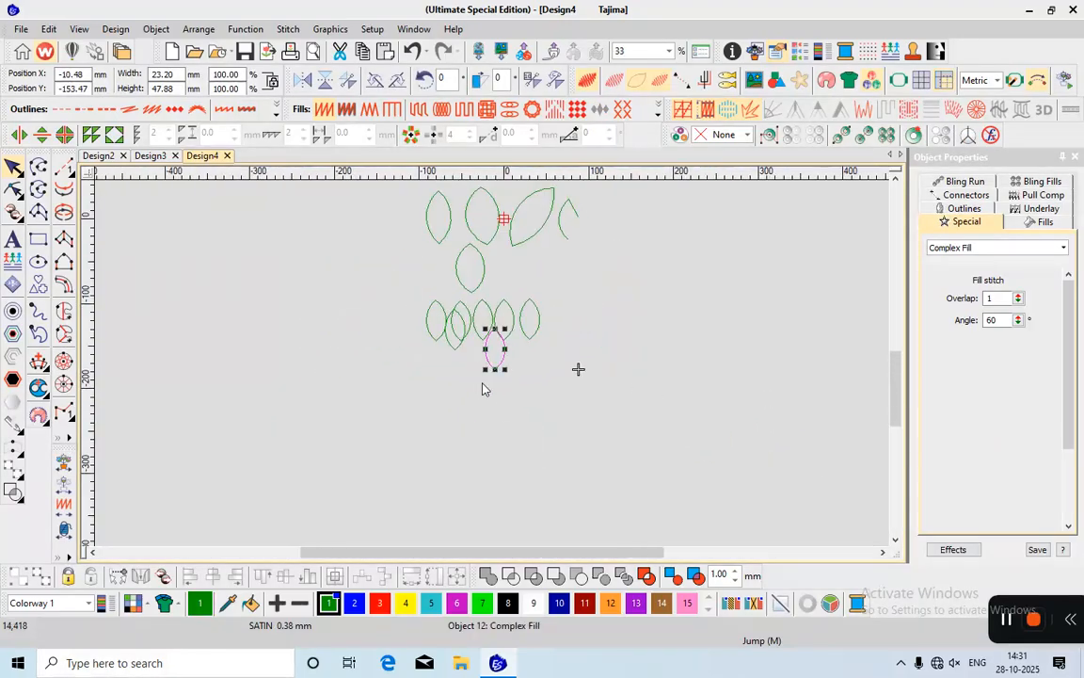
pyautogui.scroll(2, 482, 394)
pyautogui.click(477, 407)
# Select six of the small leaves together, leaving out the leftmost one in the row.
pyautogui.scroll(4, 555, 329)
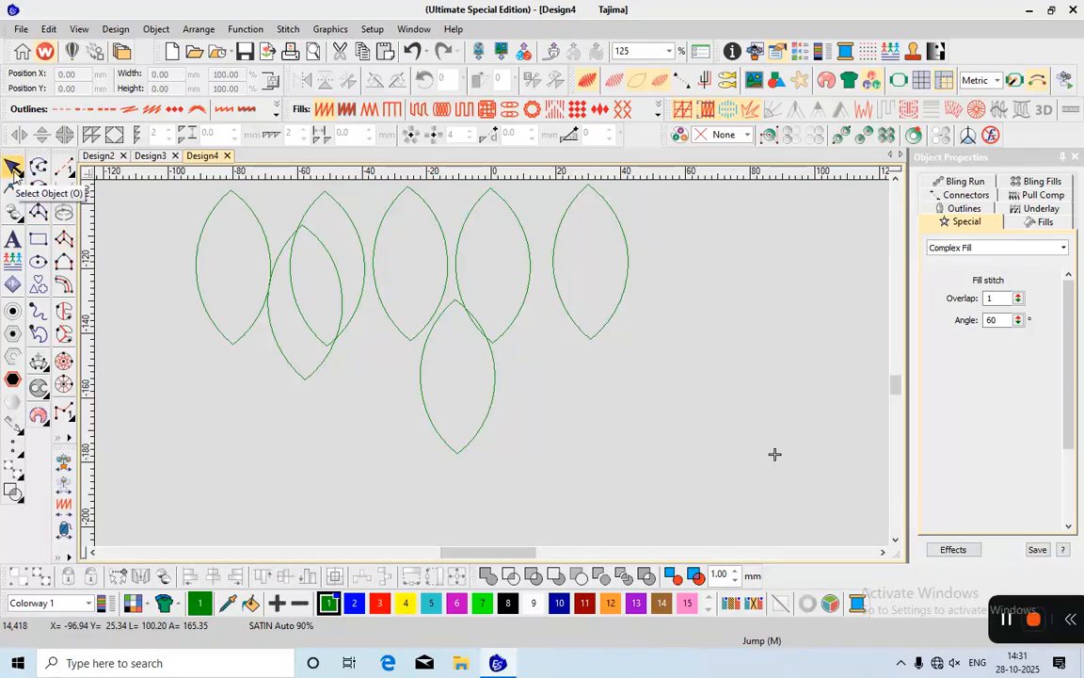
pyautogui.click(469, 451)
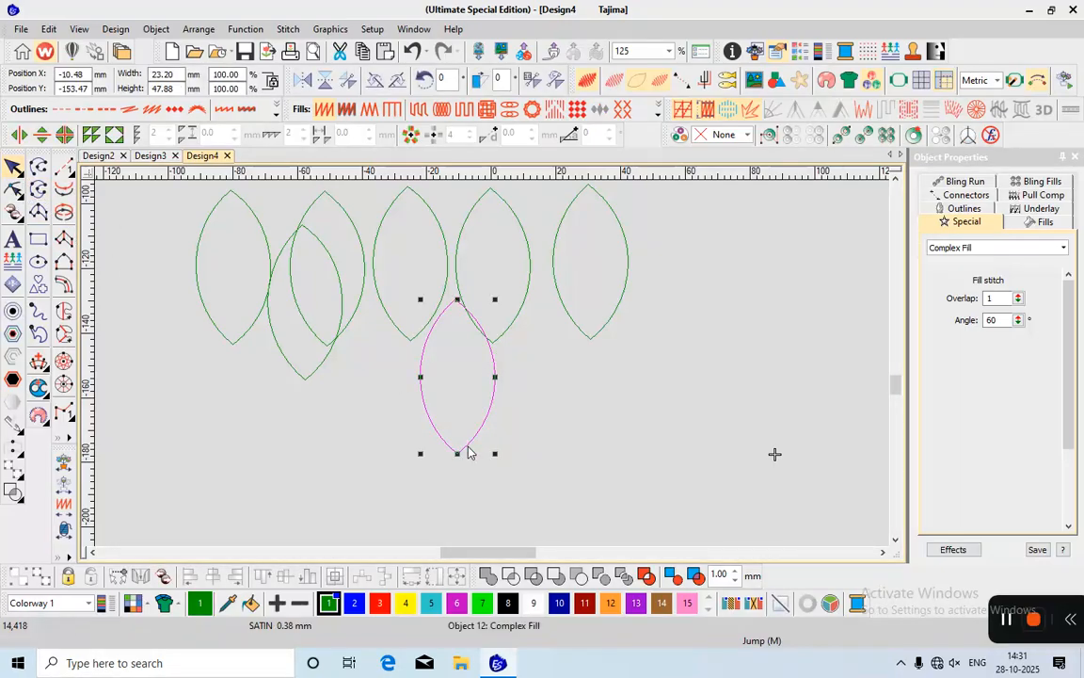
pyautogui.click(511, 325)
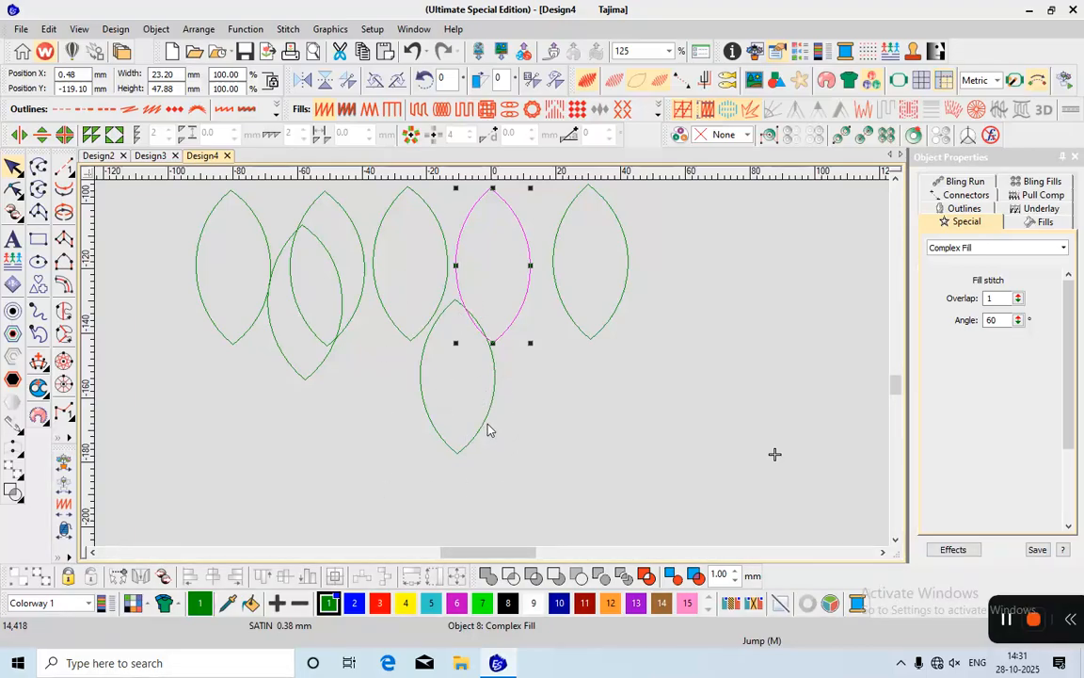
pyautogui.keyDown('ctrl'); pyautogui.click(493, 386); pyautogui.keyUp('ctrl')
pyautogui.keyDown('ctrl'); pyautogui.click(583, 342); pyautogui.keyUp('ctrl')
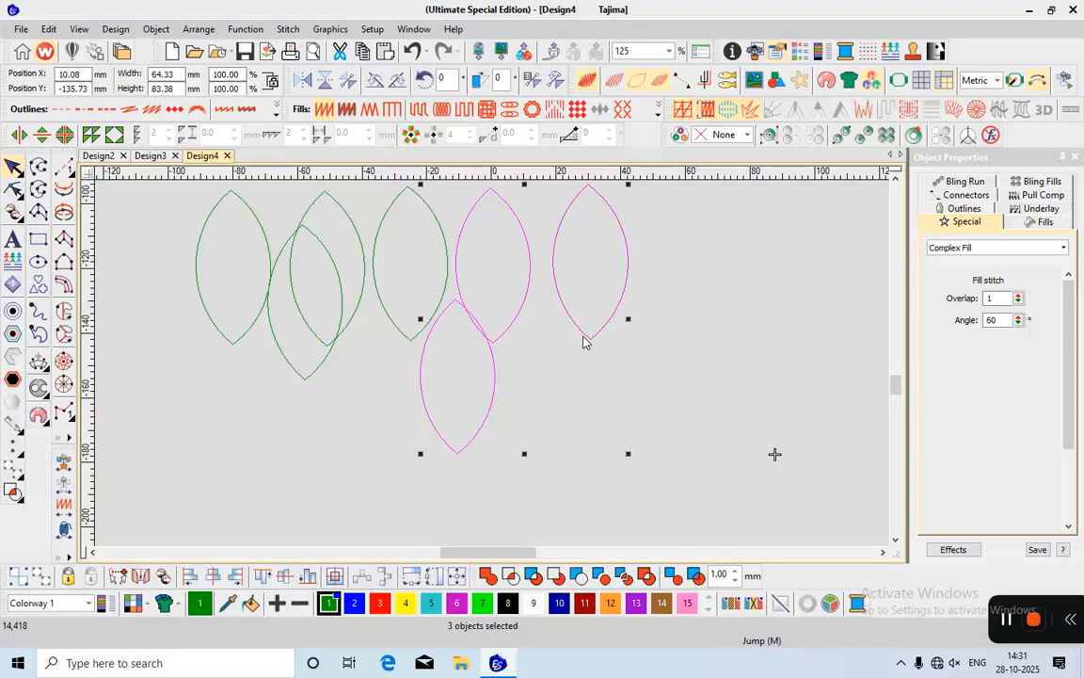
pyautogui.keyDown('ctrl'); pyautogui.click(410, 337); pyautogui.keyUp('ctrl')
pyautogui.keyDown('ctrl'); pyautogui.click(322, 288); pyautogui.keyUp('ctrl')
pyautogui.keyDown('ctrl'); pyautogui.click(309, 298); pyautogui.keyUp('ctrl')
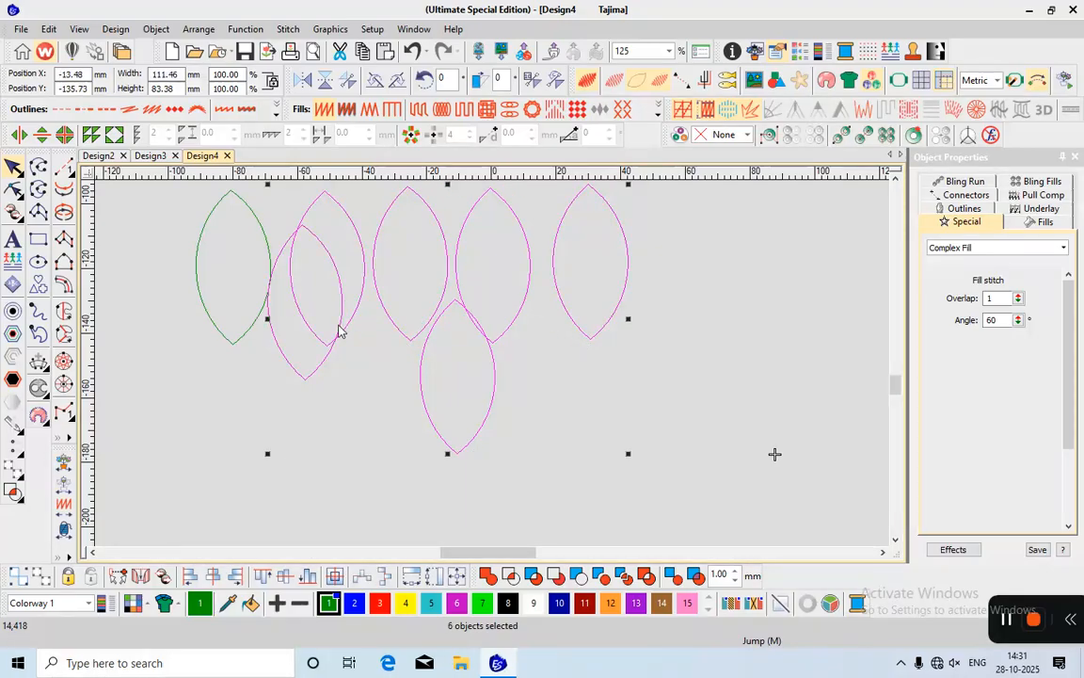
# Add the leftmost leaf so that all seven small leaves are selected, and clear the selection.
pyautogui.keyDown('ctrl'); pyautogui.click(240, 342); pyautogui.keyUp('ctrl')
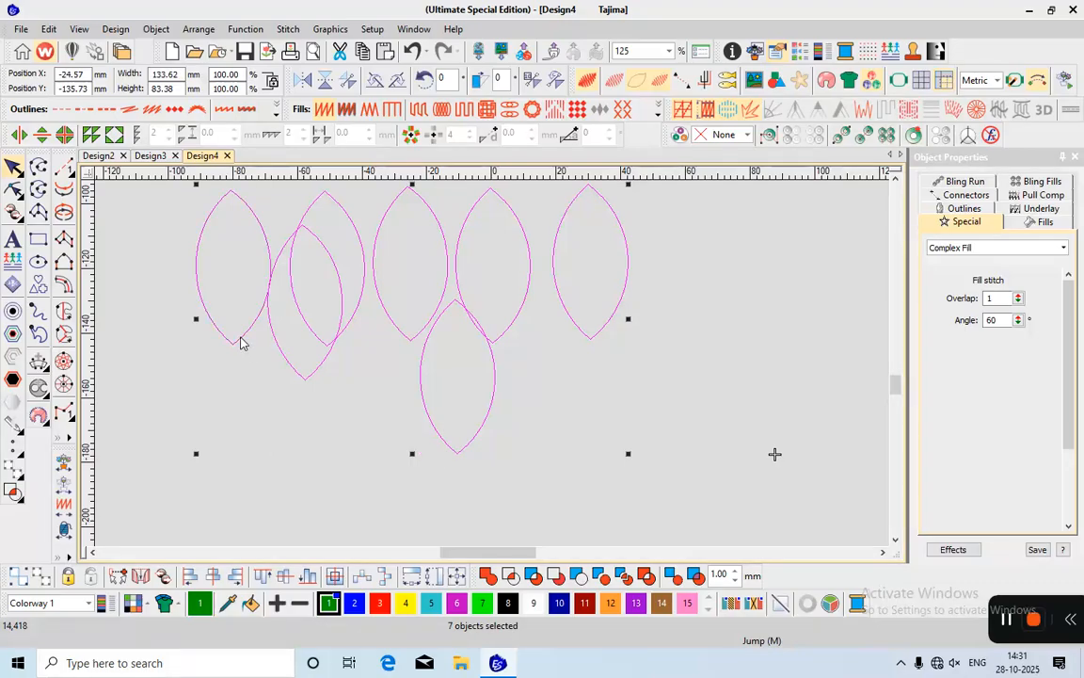
pyautogui.click(168, 427)
pyautogui.scroll(-2, 494, 368)
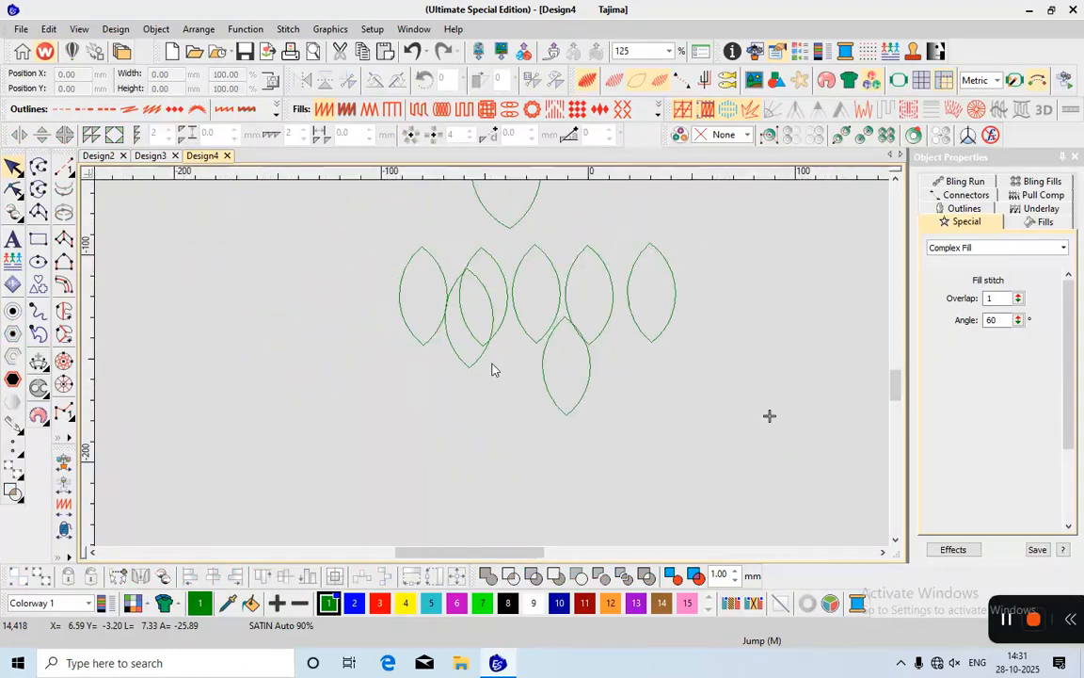
pyautogui.scroll(2, 494, 368)
# Select the lower centre leaf together with the rightmost leaf of the row, and clear the selection.
pyautogui.click(400, 327)
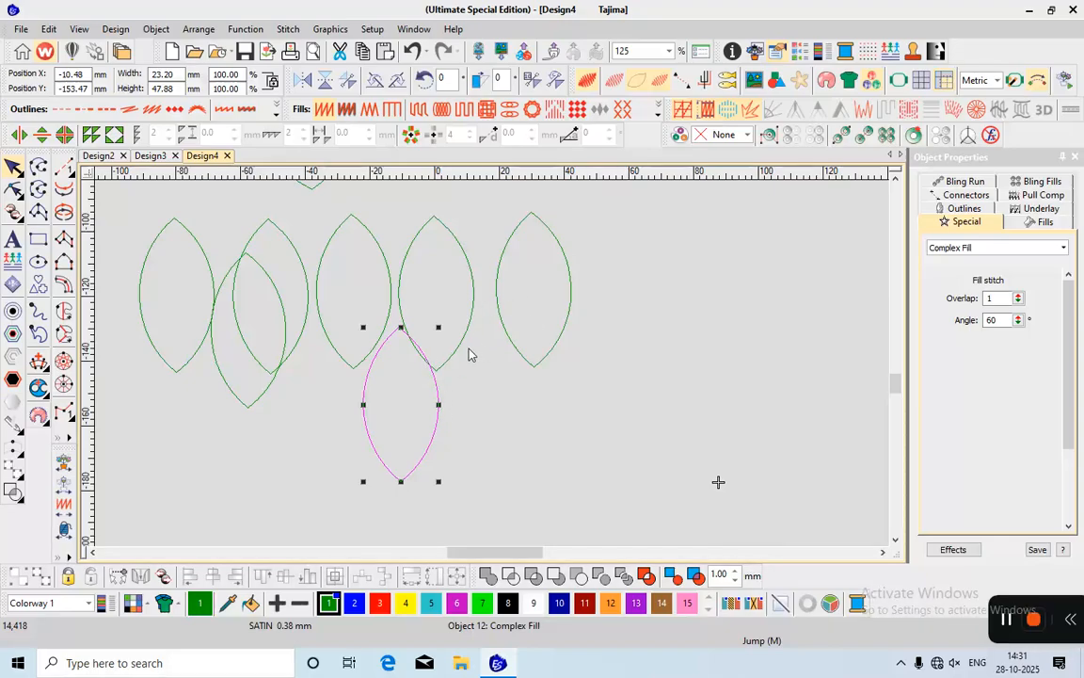
pyautogui.keyDown('ctrl'); pyautogui.click(448, 363); pyautogui.keyUp('ctrl')
pyautogui.keyDown('ctrl'); pyautogui.click(519, 357); pyautogui.keyUp('ctrl')
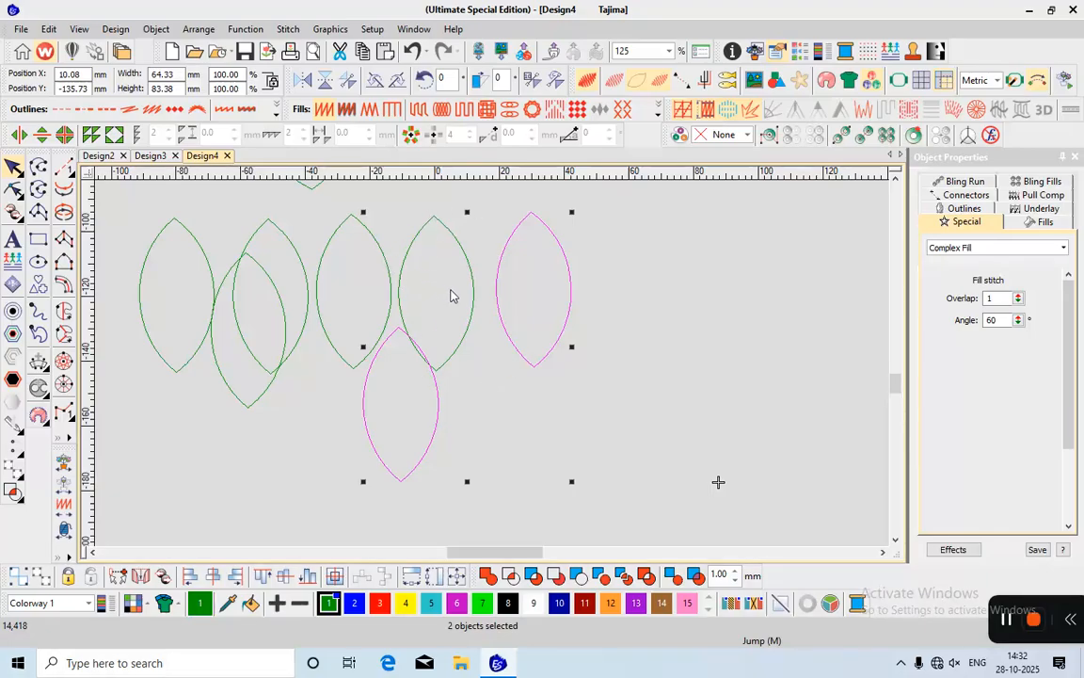
pyautogui.click(583, 317)
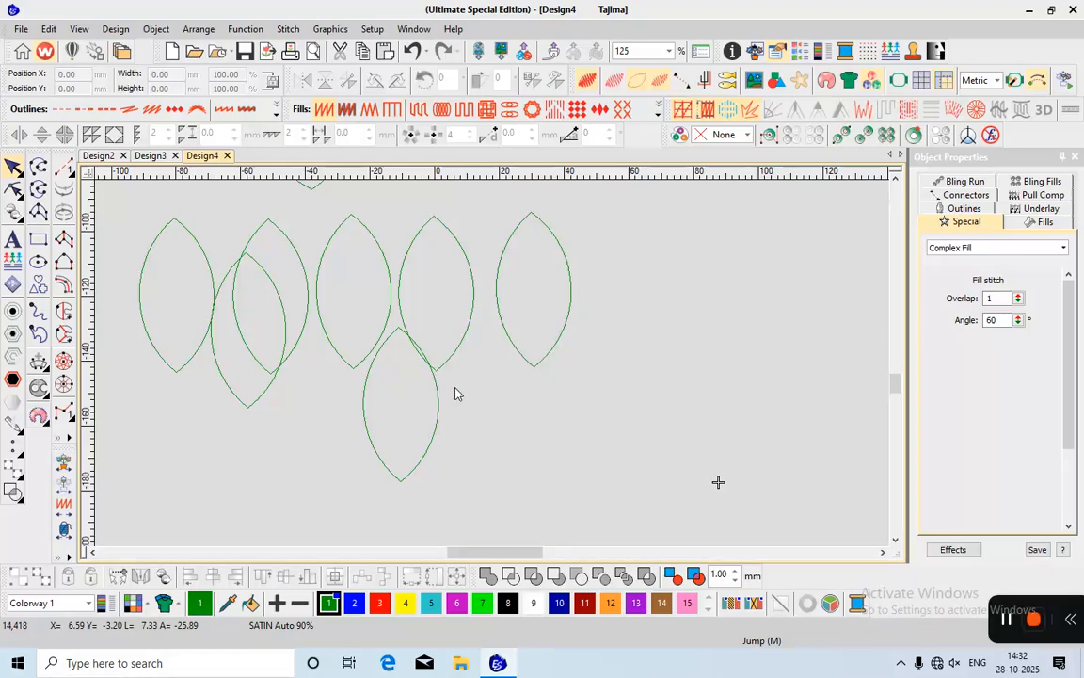
# Practise selecting the third and fourth leaves of the row together, clearing the selection after each try.
pyautogui.click(335, 347)
pyautogui.keyDown('ctrl'); pyautogui.click(403, 331); pyautogui.keyUp('ctrl')
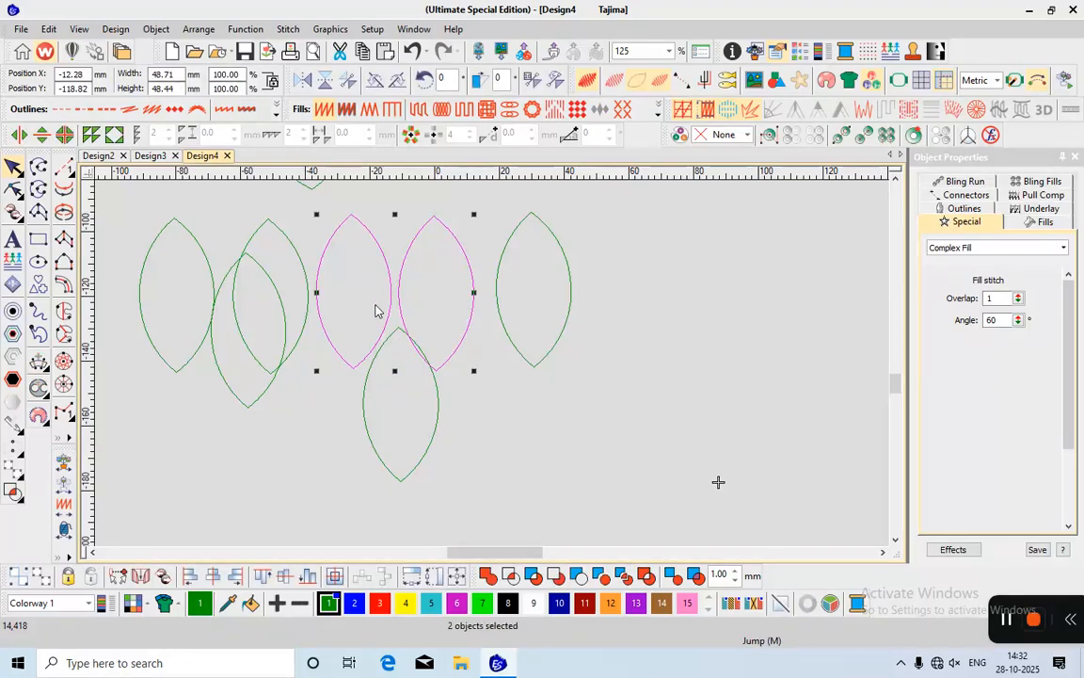
pyautogui.click(517, 387)
pyautogui.click(459, 352)
pyautogui.click(394, 326)
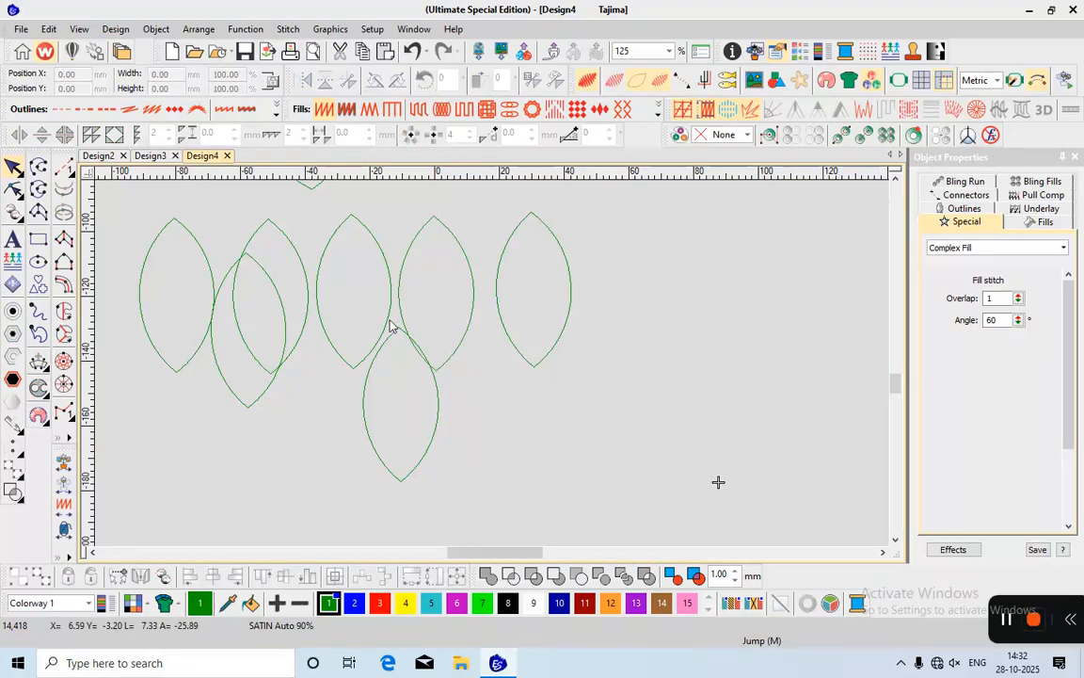
pyautogui.click(390, 321)
pyautogui.click(401, 319)
pyautogui.keyDown('ctrl'); pyautogui.click(391, 316); pyautogui.keyUp('ctrl')
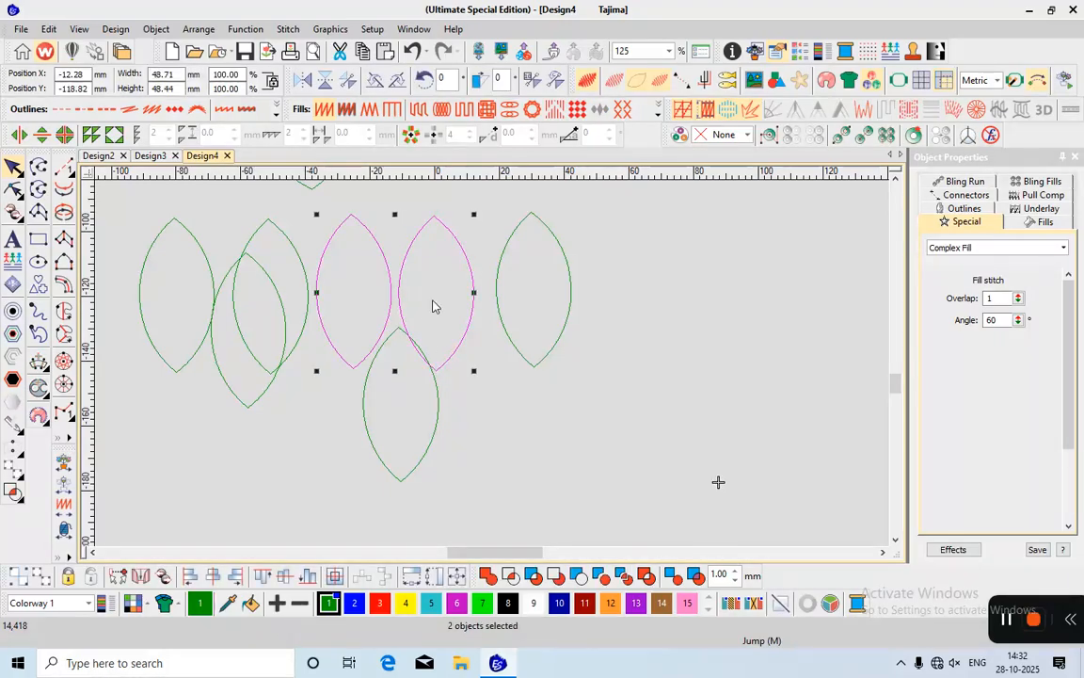
pyautogui.click(449, 443)
pyautogui.click(447, 367)
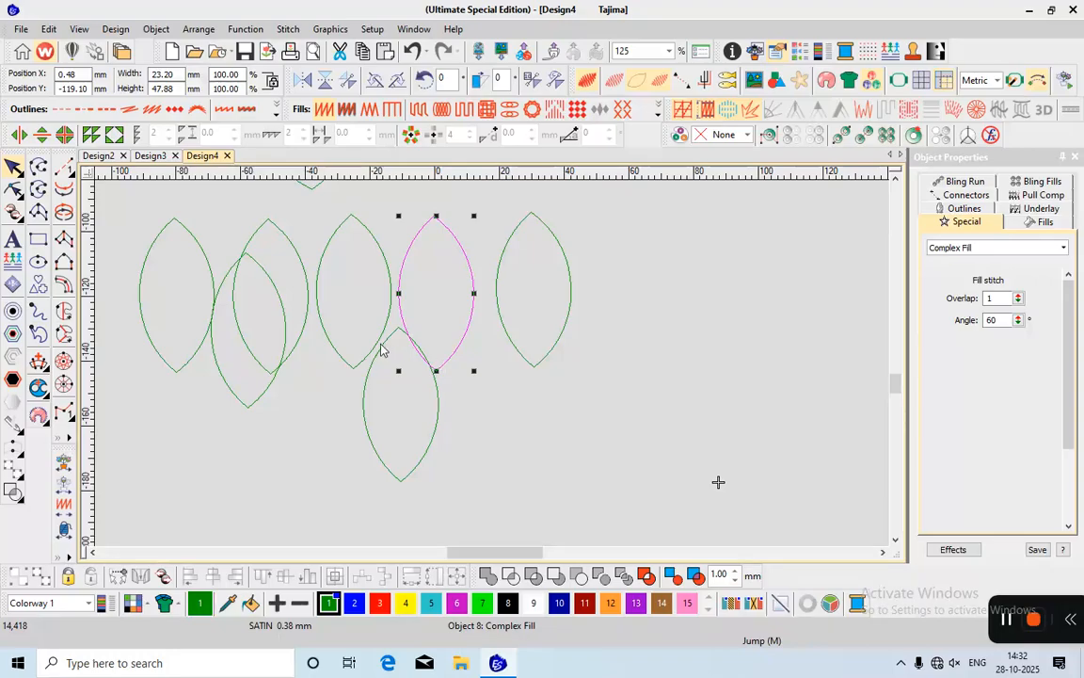
pyautogui.keyDown('ctrl'); pyautogui.click(380, 347); pyautogui.keyUp('ctrl')
pyautogui.click(549, 417)
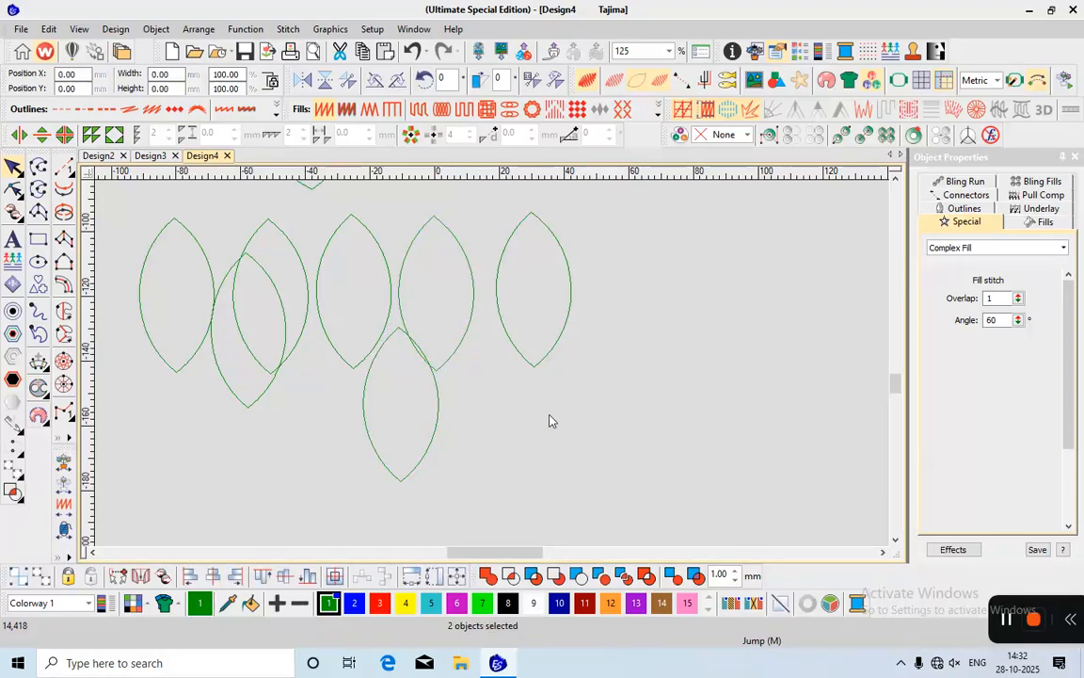
# Select the third and fourth leaves of the row and group them.
pyautogui.click(445, 360)
pyautogui.keyDown('ctrl'); pyautogui.click(384, 337); pyautogui.keyUp('ctrl')
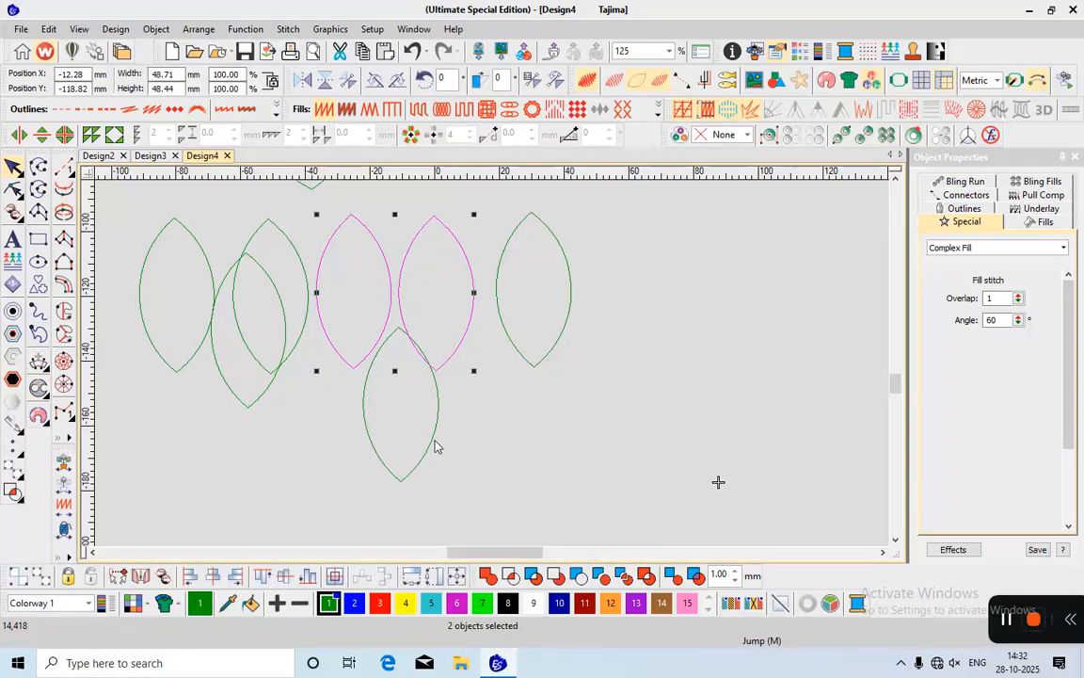
pyautogui.hotkey('ctrl', 'g')
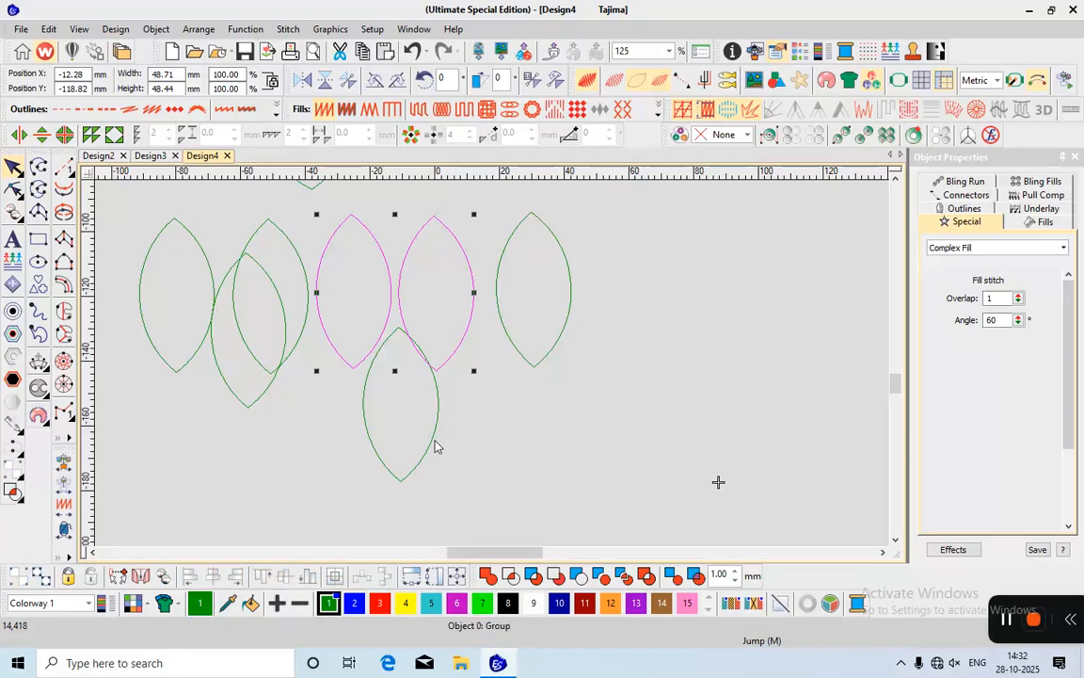
# Duplicate the two-leaf group, place the copy at about X 50, Y -135 mm overlapping the row's rightmost leaf, and select it.
pyautogui.click(369, 442)
pyautogui.moveTo(450, 370); pyautogui.dragTo(641, 375)
pyautogui.click(614, 278)
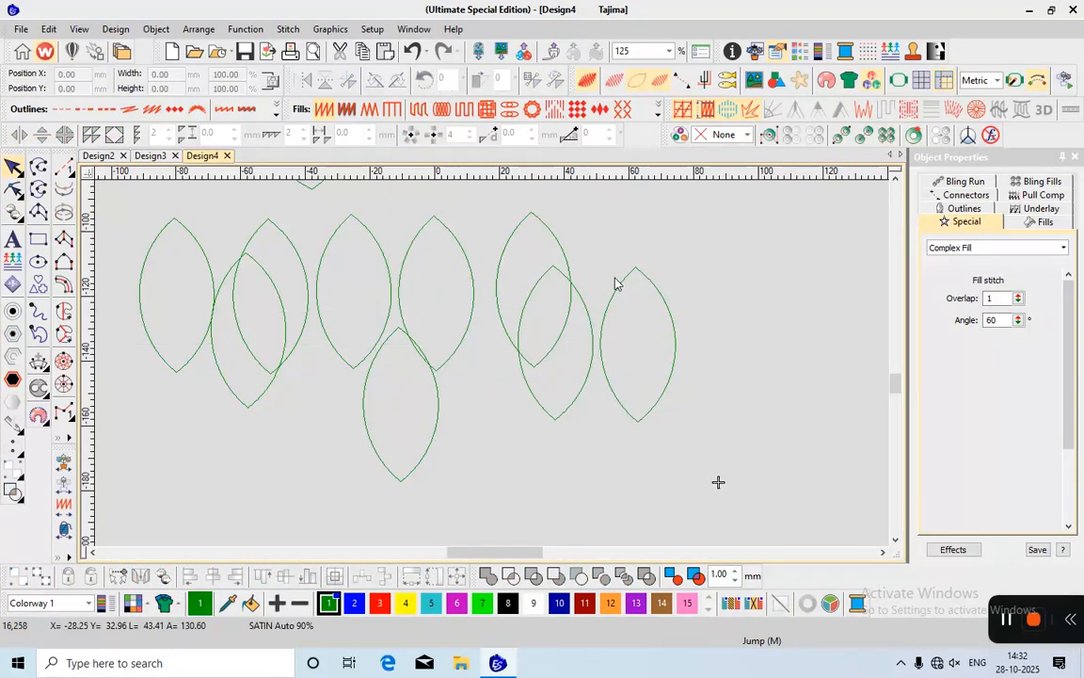
pyautogui.click(621, 288)
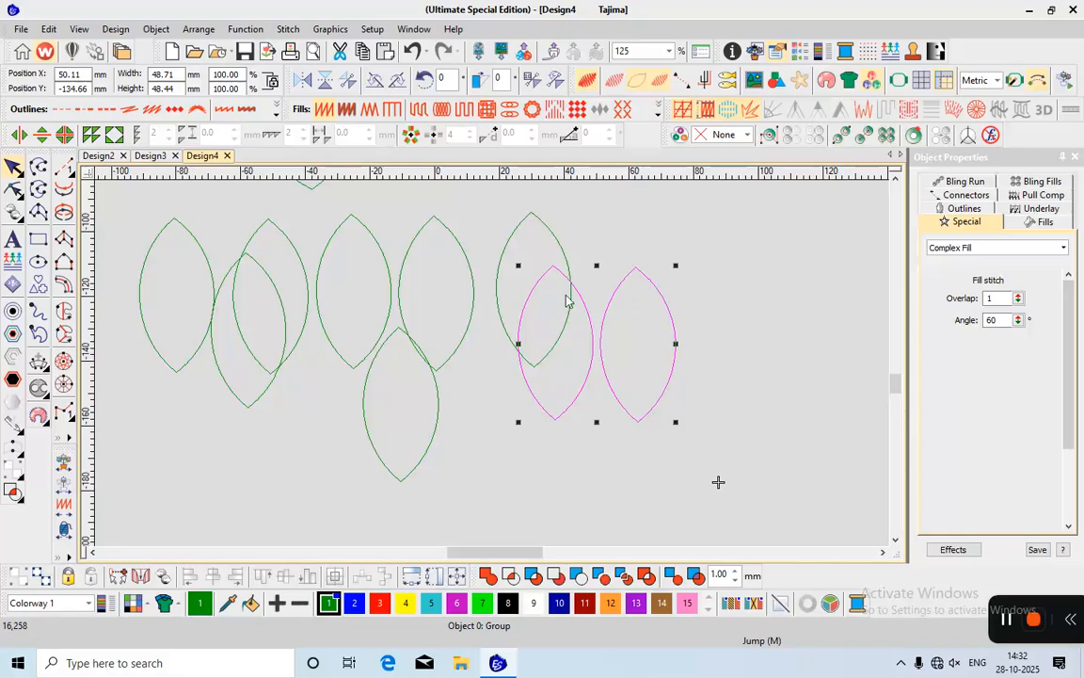
# Group the lower centre leaf, the original two-leaf group and the two overlapping leaves beside it.
pyautogui.click(394, 411)
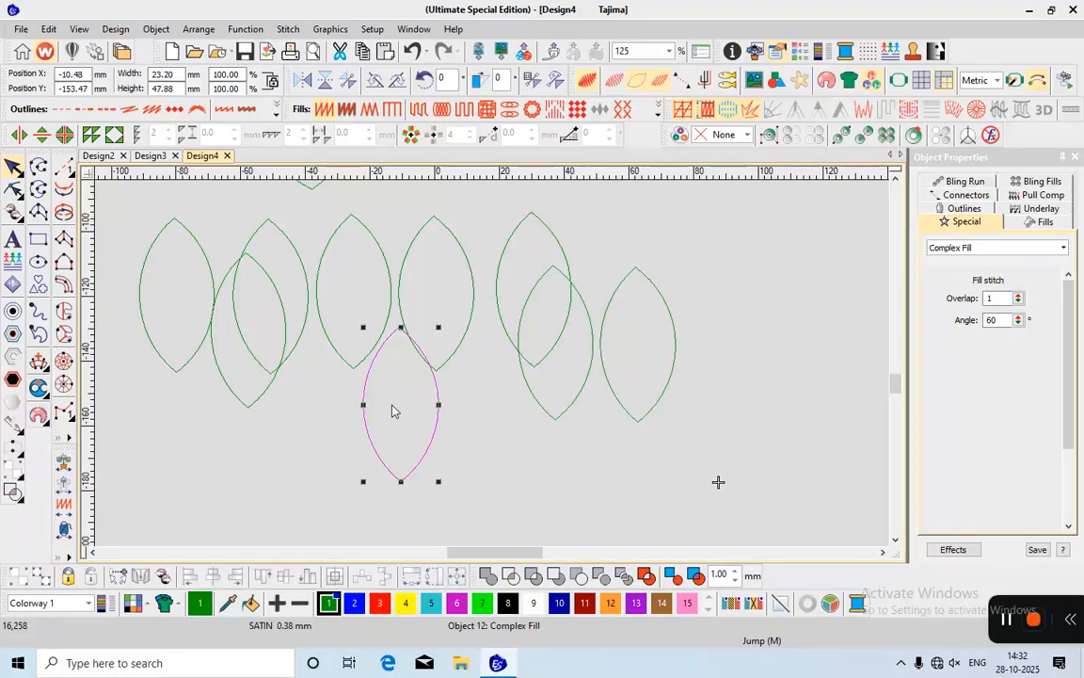
pyautogui.keyDown('ctrl'); pyautogui.click(366, 366); pyautogui.keyUp('ctrl')
pyautogui.keyDown('ctrl'); pyautogui.click(279, 374); pyautogui.keyUp('ctrl')
pyautogui.keyDown('ctrl'); pyautogui.click(275, 383); pyautogui.keyUp('ctrl')
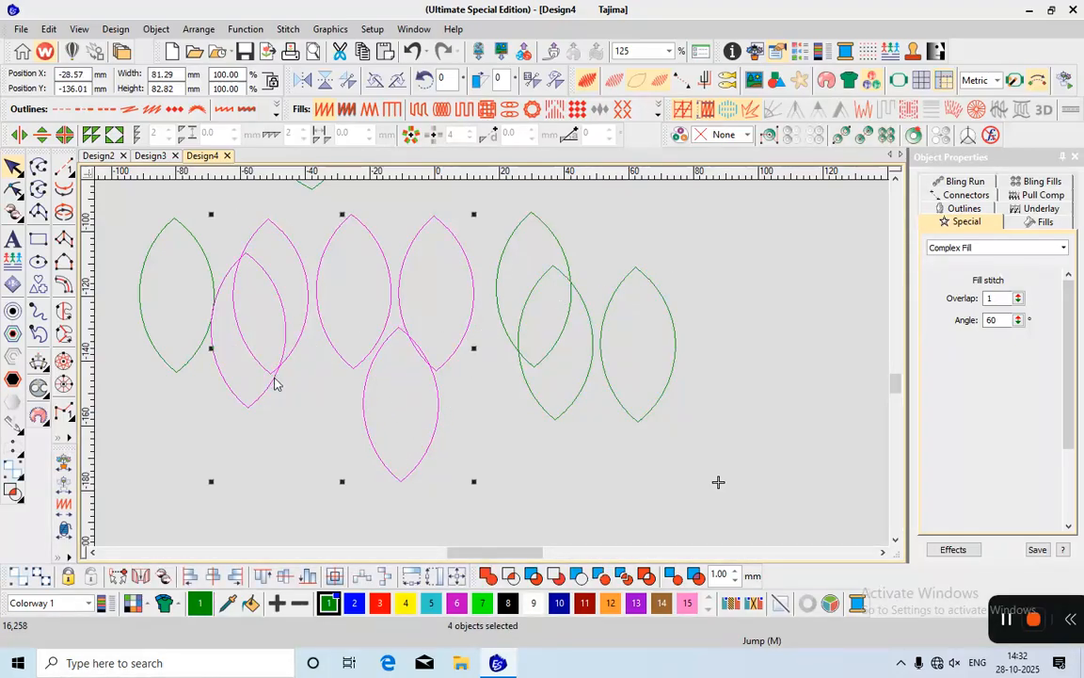
pyautogui.hotkey('ctrl', 'g')
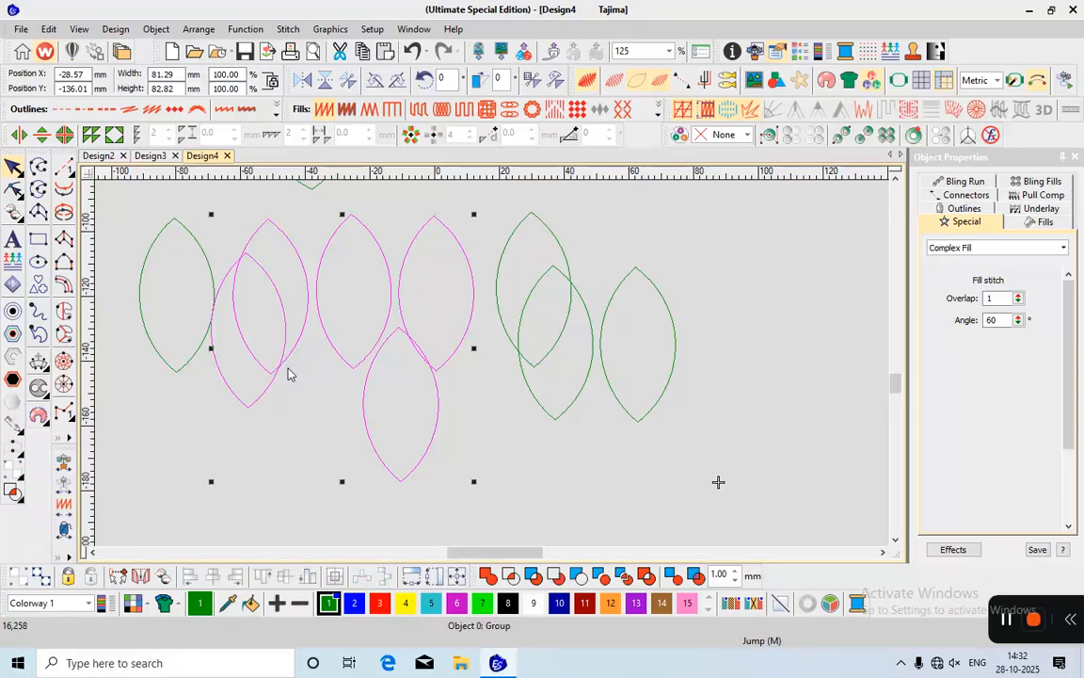
# Move the five-leaf group down and slightly left to about X -36, Y -163 mm.
pyautogui.moveTo(374, 341); pyautogui.dragTo(361, 395)
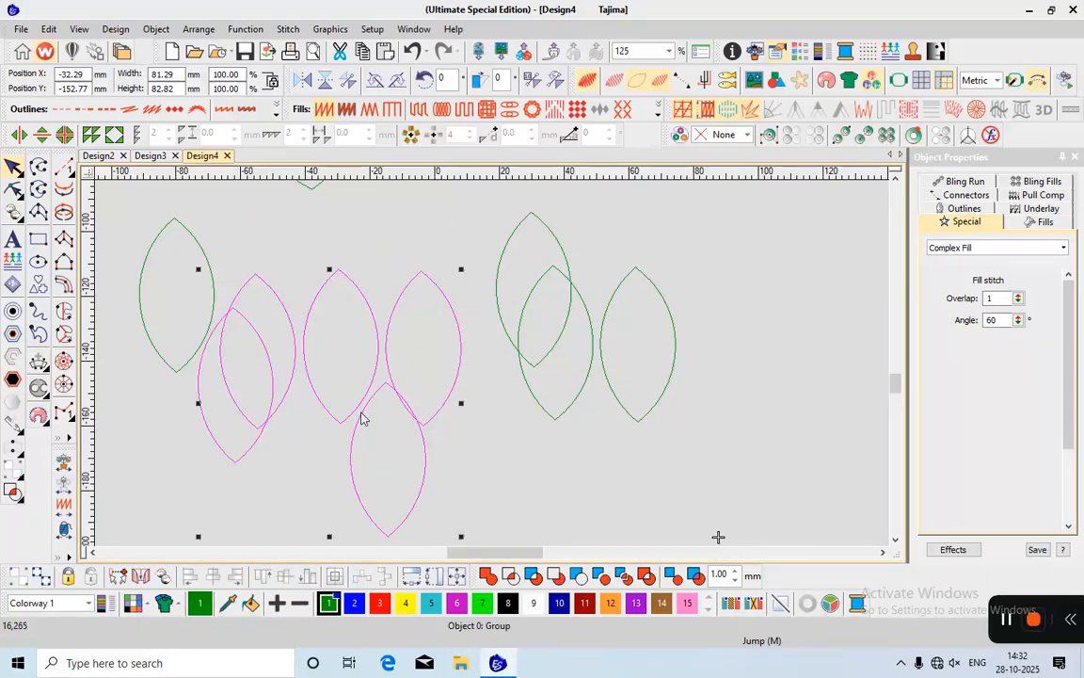
pyautogui.scroll(-2, 433, 445)
pyautogui.press('Escape')
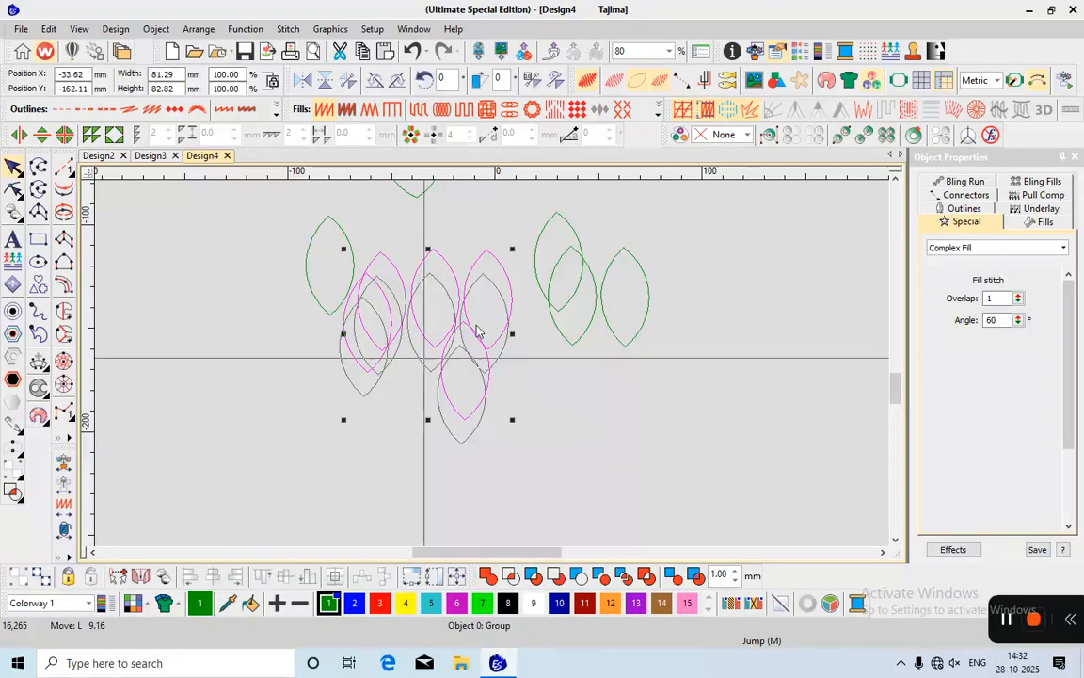
pyautogui.moveTo(470, 332); pyautogui.dragTo(460, 370)
pyautogui.moveTo(417, 377); pyautogui.dragTo(400, 351)
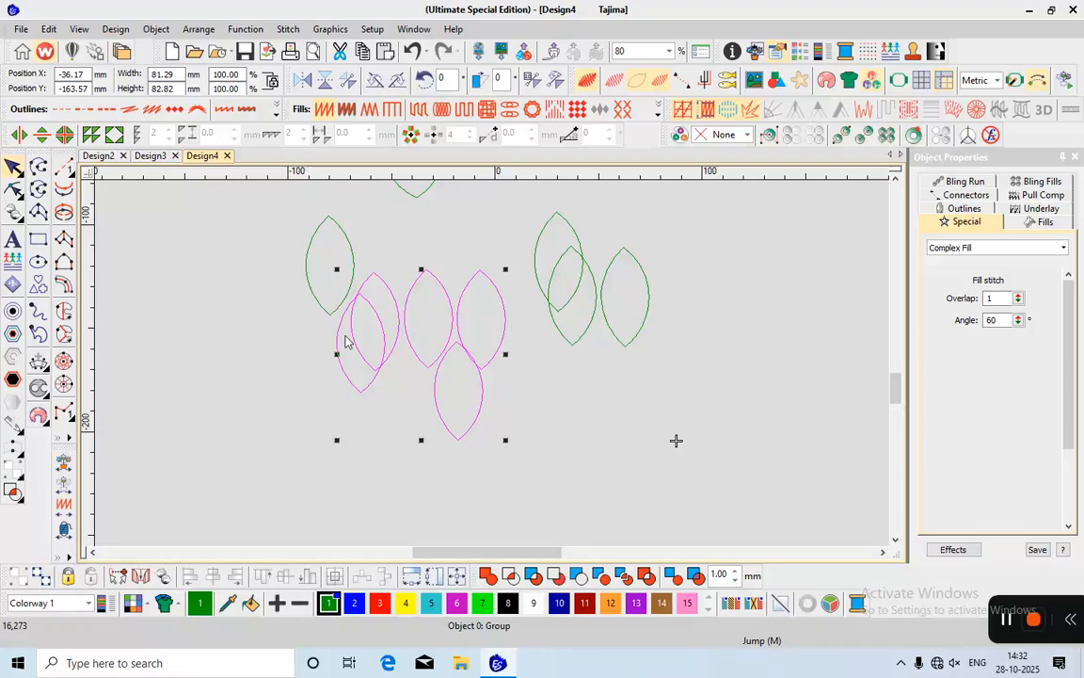
# Ungroup the five-leaf group, and select its lower leaf and the nested two-leaf group separately.
pyautogui.click(448, 279)
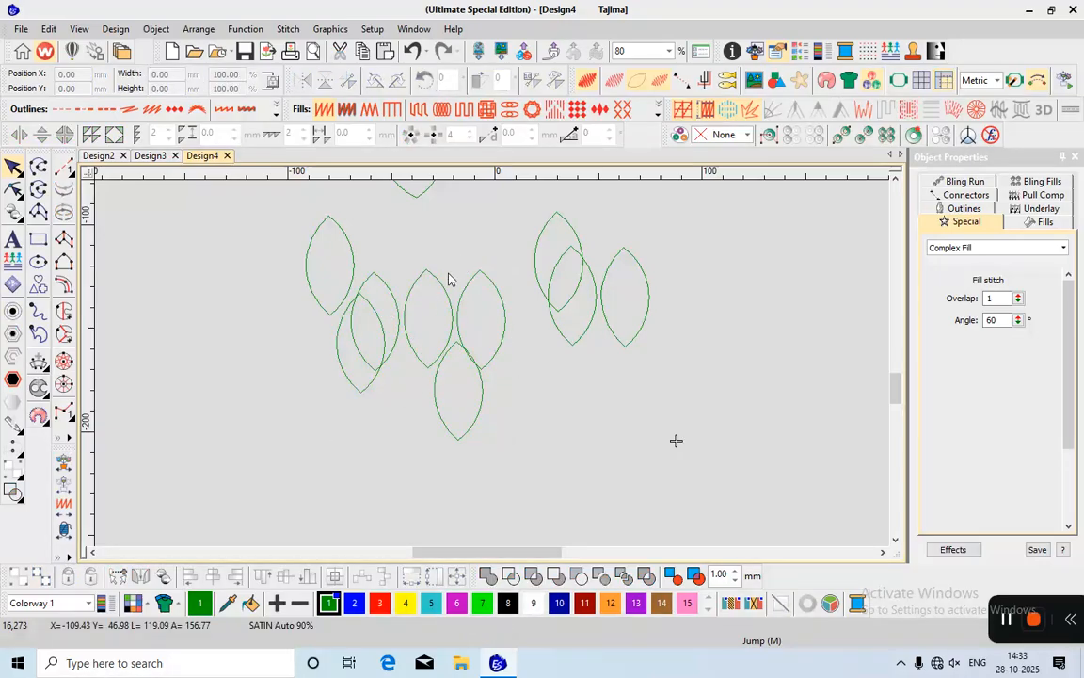
pyautogui.click(435, 285)
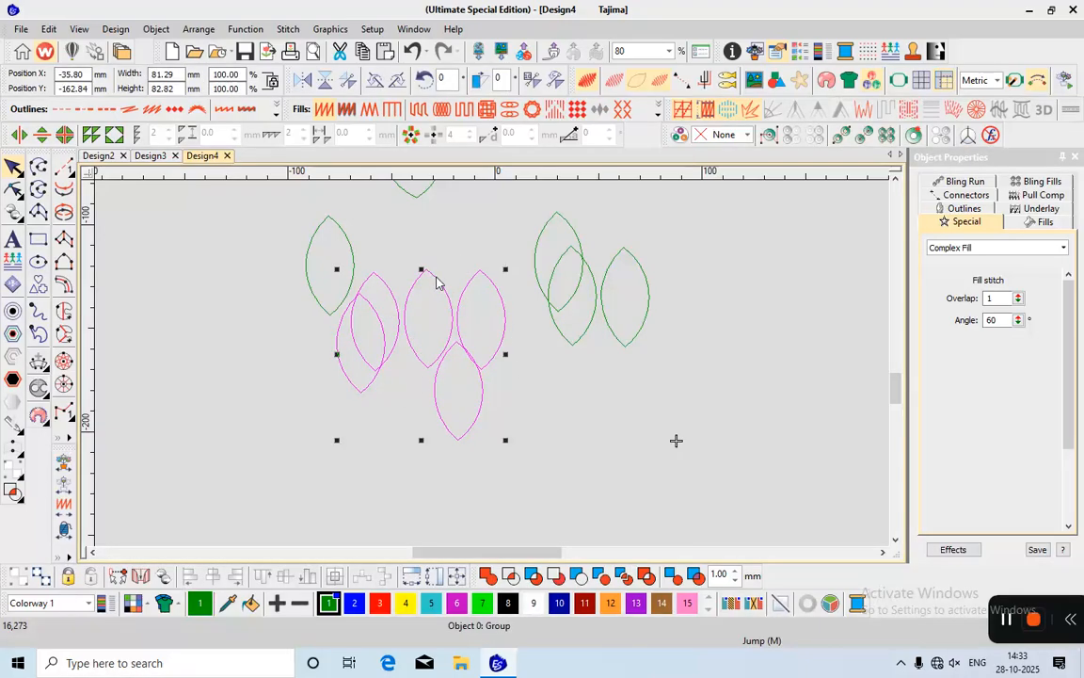
pyautogui.click(435, 282)
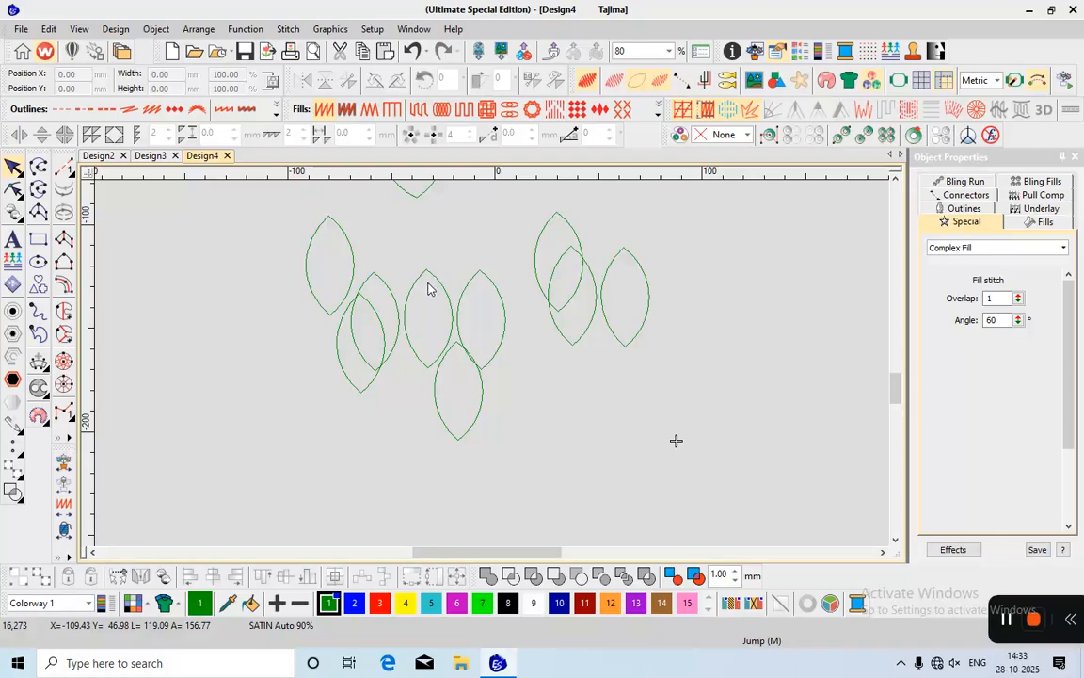
pyautogui.click(422, 286)
pyautogui.click(461, 377)
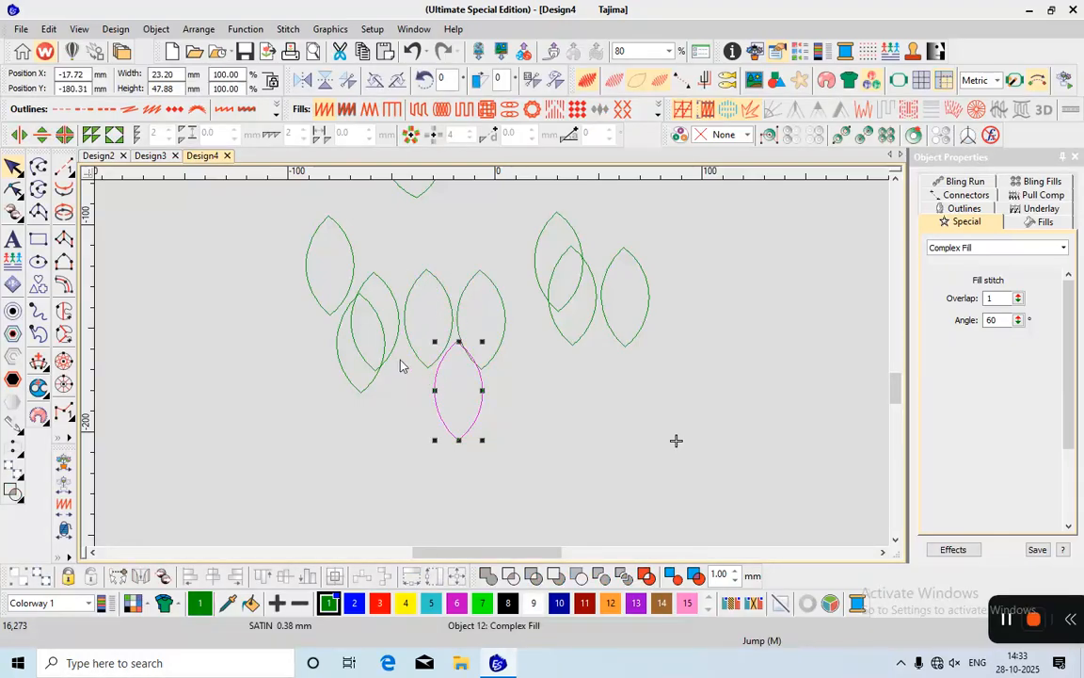
pyautogui.click(401, 358)
pyautogui.click(410, 351)
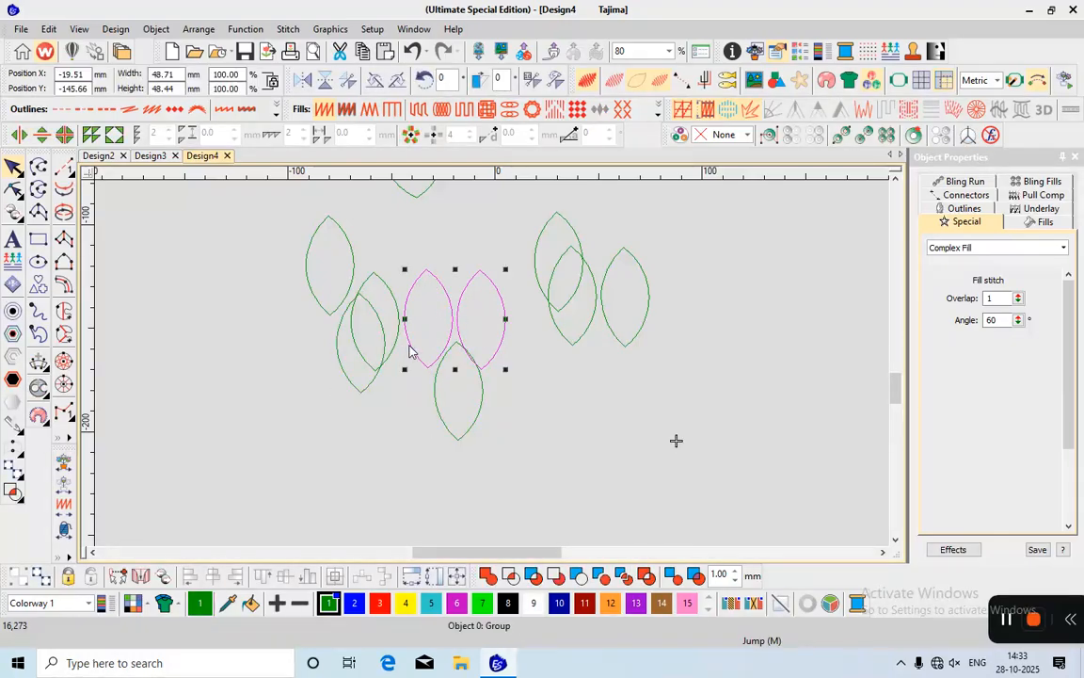
# Ungroup the nested pair of leaves and select its leaves and the lower leaf individually.
pyautogui.click(444, 300)
pyautogui.click(414, 296)
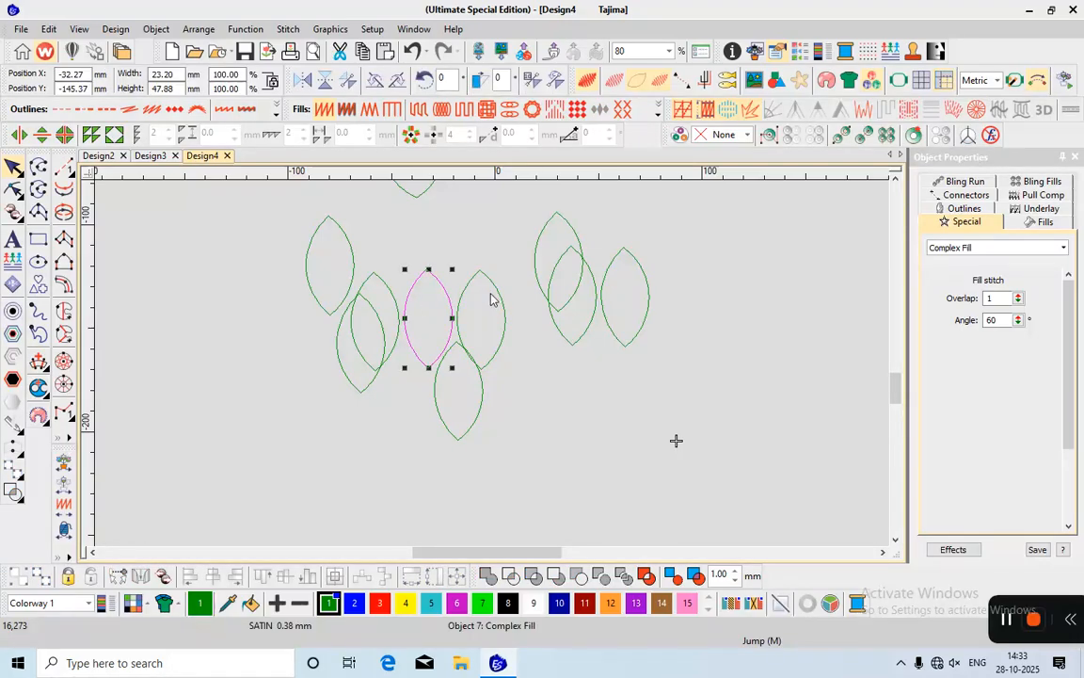
pyautogui.click(473, 288)
pyautogui.click(450, 361)
# Clear the selection and look over all the large and small leaves in the design.
pyautogui.scroll(3, 484, 347)
pyautogui.scroll(-8, 494, 369)
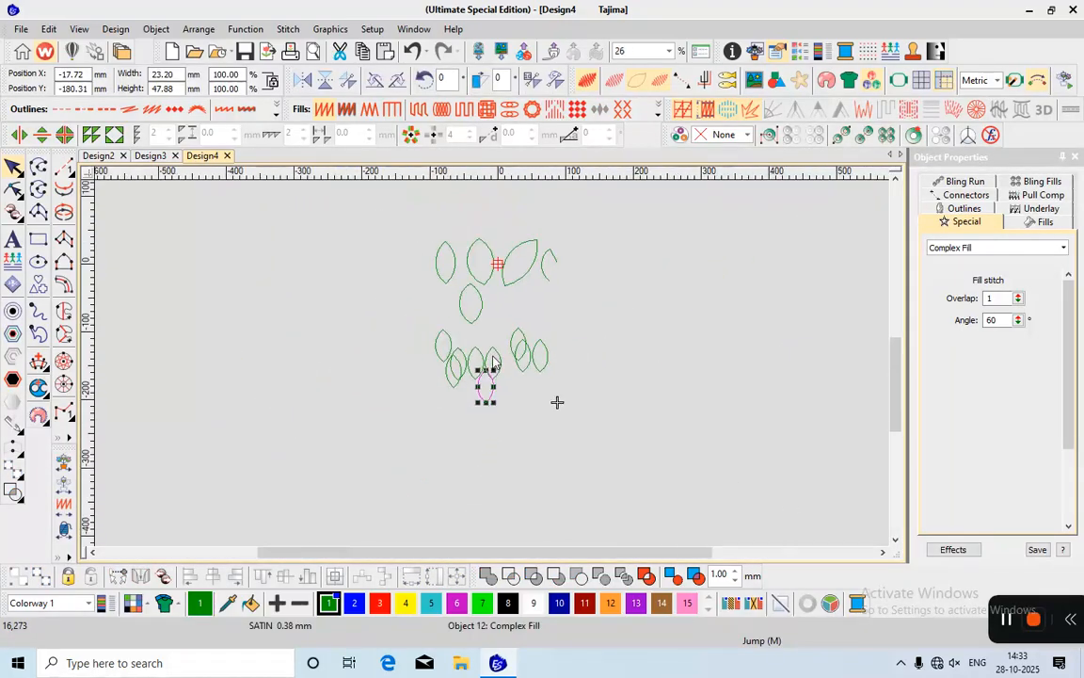
pyautogui.scroll(7, 494, 369)
pyautogui.scroll(-2, 494, 368)
pyautogui.click(494, 320)
pyautogui.scroll(-7, 494, 369)
pyautogui.scroll(8, 495, 369)
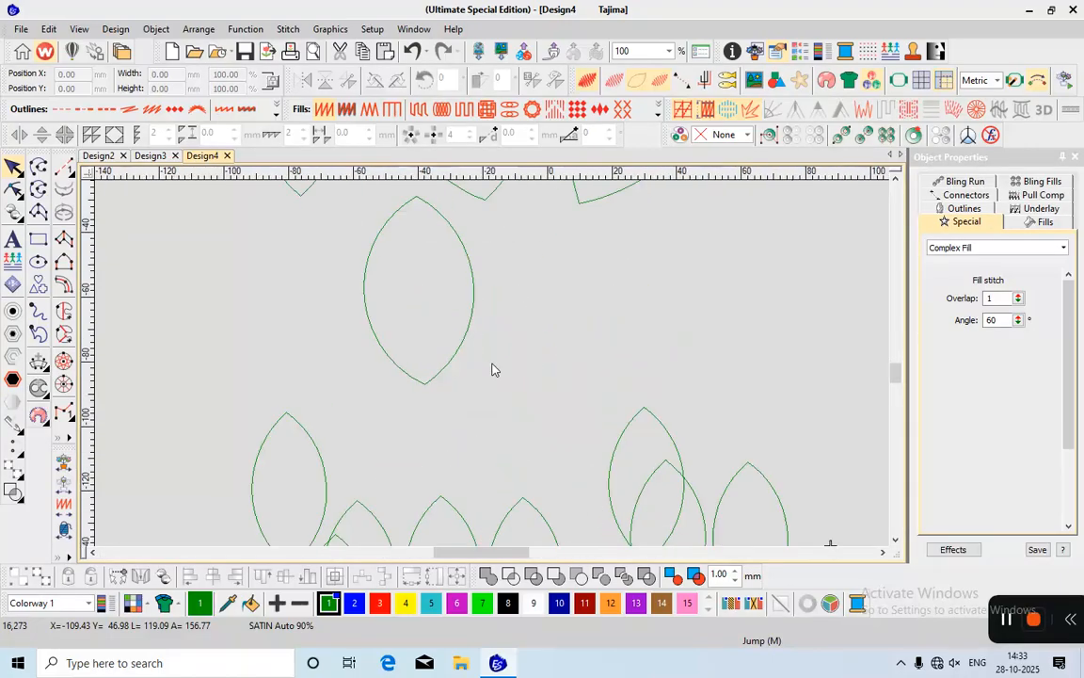
pyautogui.scroll(-8, 492, 368)
pyautogui.scroll(2, 492, 368)
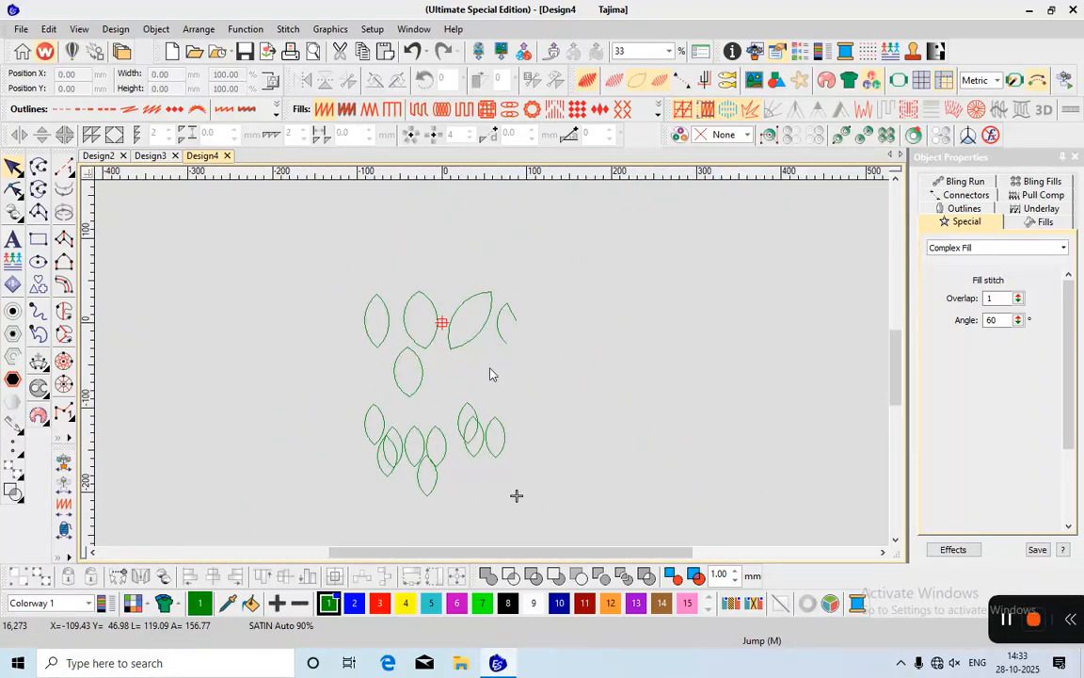
pyautogui.scroll(5, 489, 372)
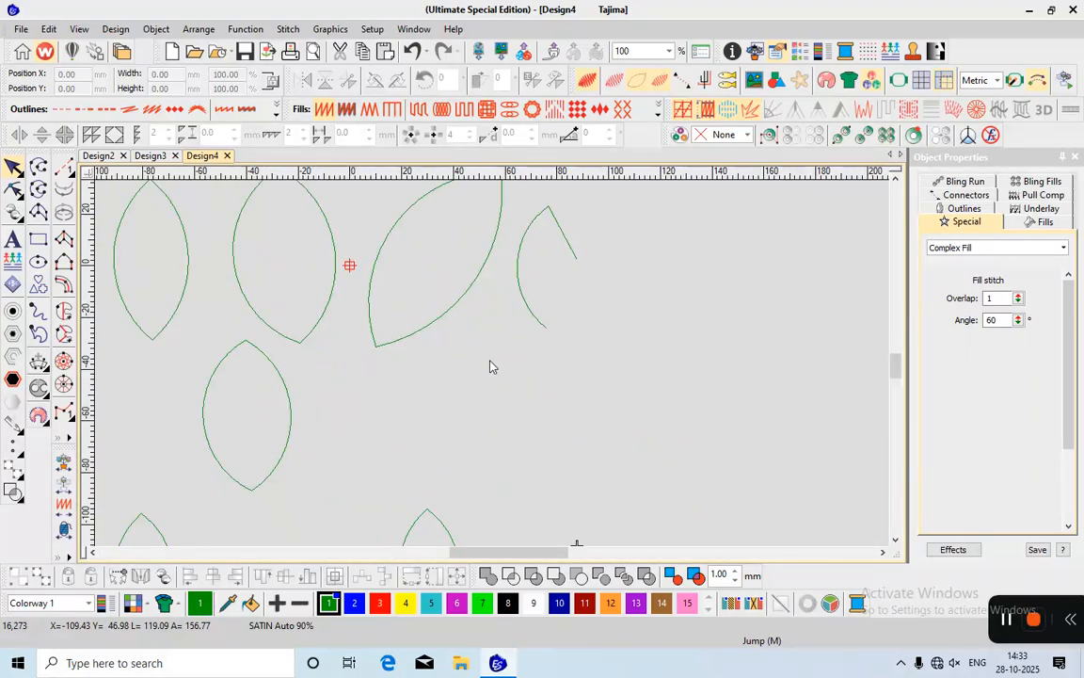
# Move the leftmost large leaf up and left to about X -107, Y 13 mm and rotate it clockwise until nearly horizontal.
pyautogui.click(177, 279)
pyautogui.scroll(1, 491, 369)
pyautogui.moveTo(377, 360); pyautogui.dragTo(354, 369)
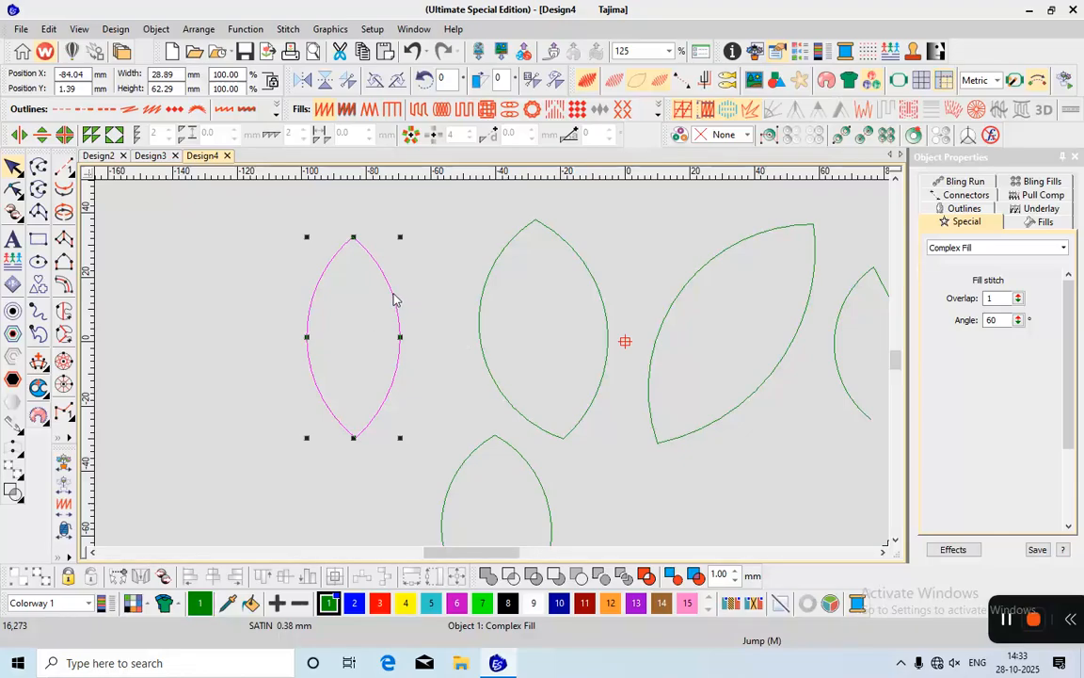
pyautogui.click(355, 340)
pyautogui.moveTo(354, 339); pyautogui.dragTo(344, 262)
pyautogui.moveTo(402, 239); pyautogui.dragTo(417, 331)
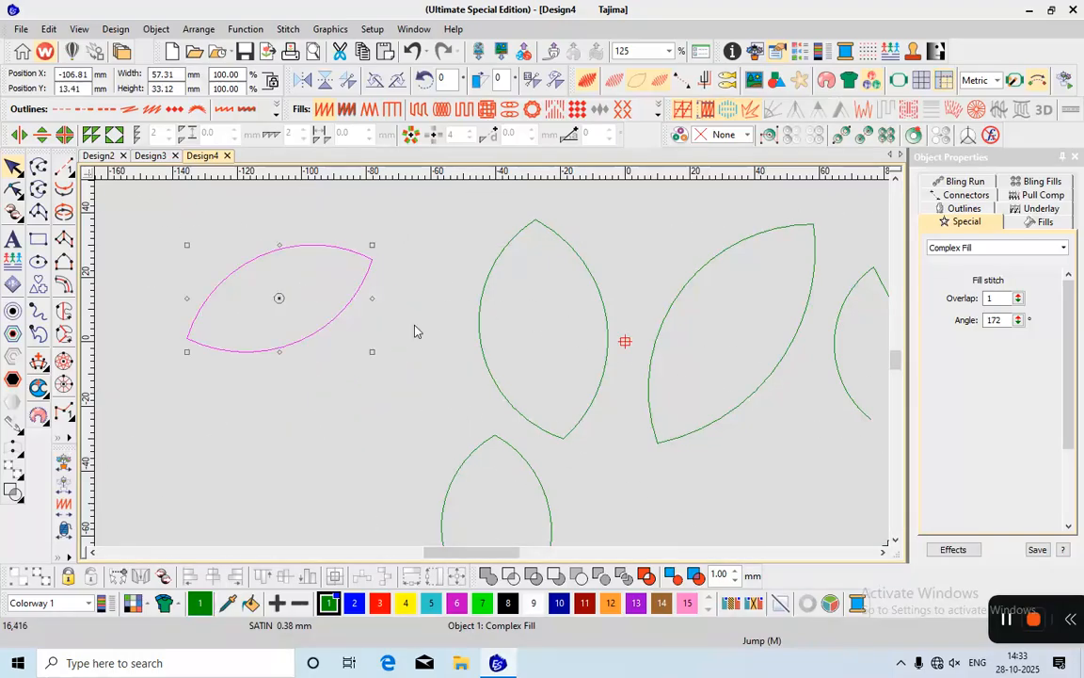
# Reshape the leaf below the large upright leaf by shifting its lower tip slightly left and both side points slightly down.
pyautogui.scroll(-5, 470, 341)
pyautogui.scroll(2, 498, 368)
pyautogui.click(409, 378)
pyautogui.scroll(2, 353, 453)
pyautogui.click(506, 379)
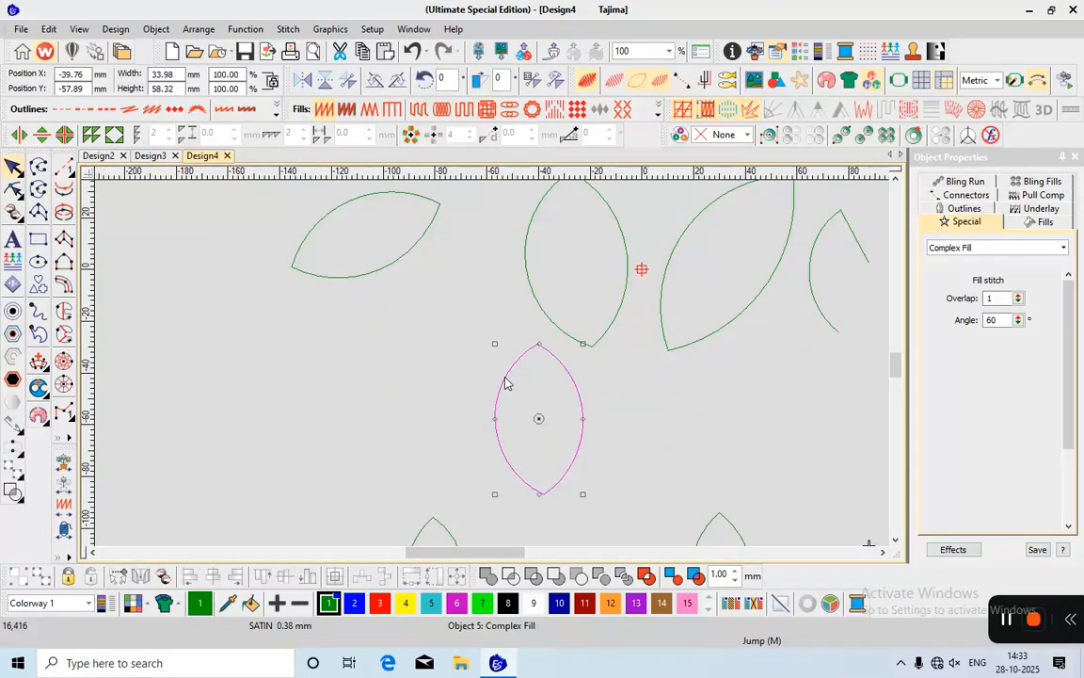
pyautogui.scroll(1, 506, 381)
pyautogui.press('h')
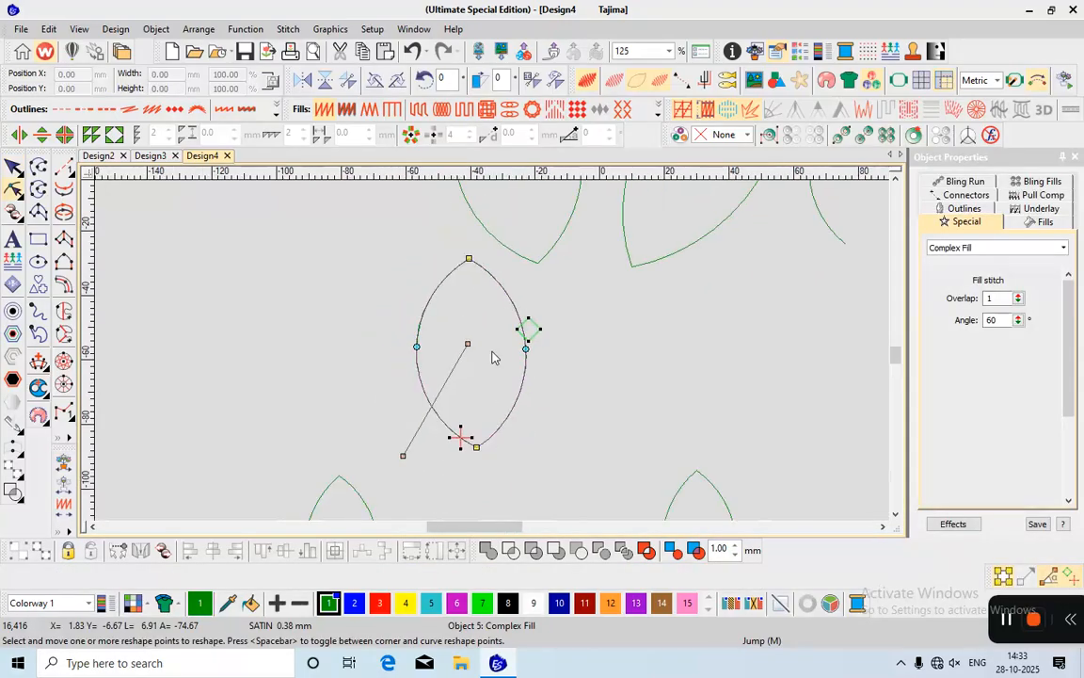
pyautogui.scroll(1, 491, 356)
pyautogui.click(431, 231)
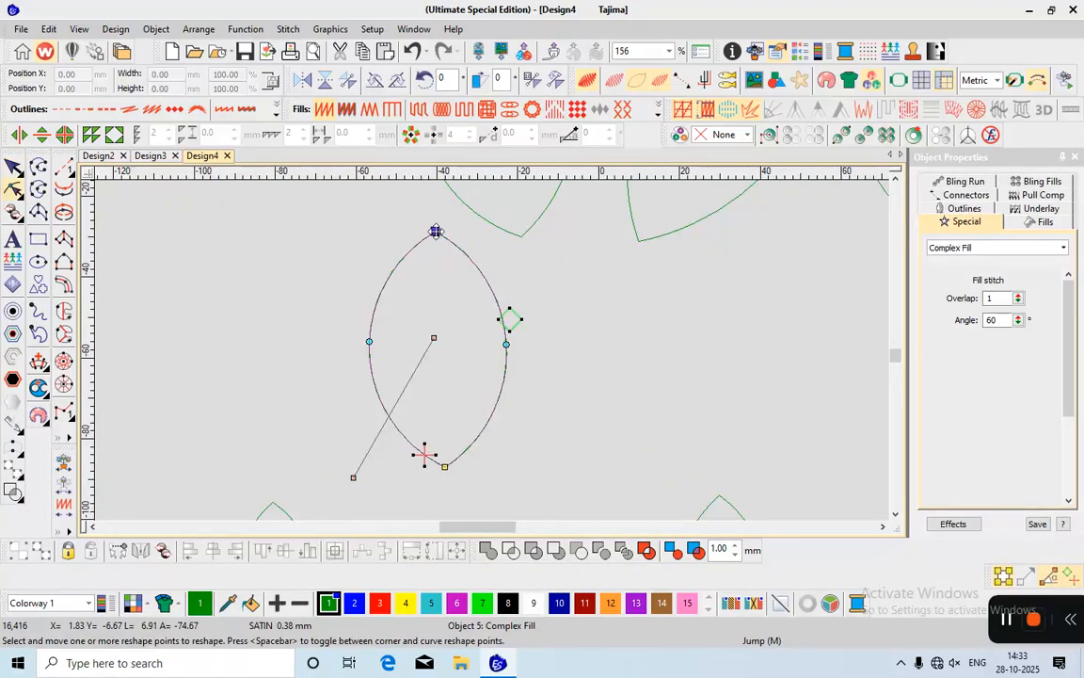
pyautogui.click(444, 465)
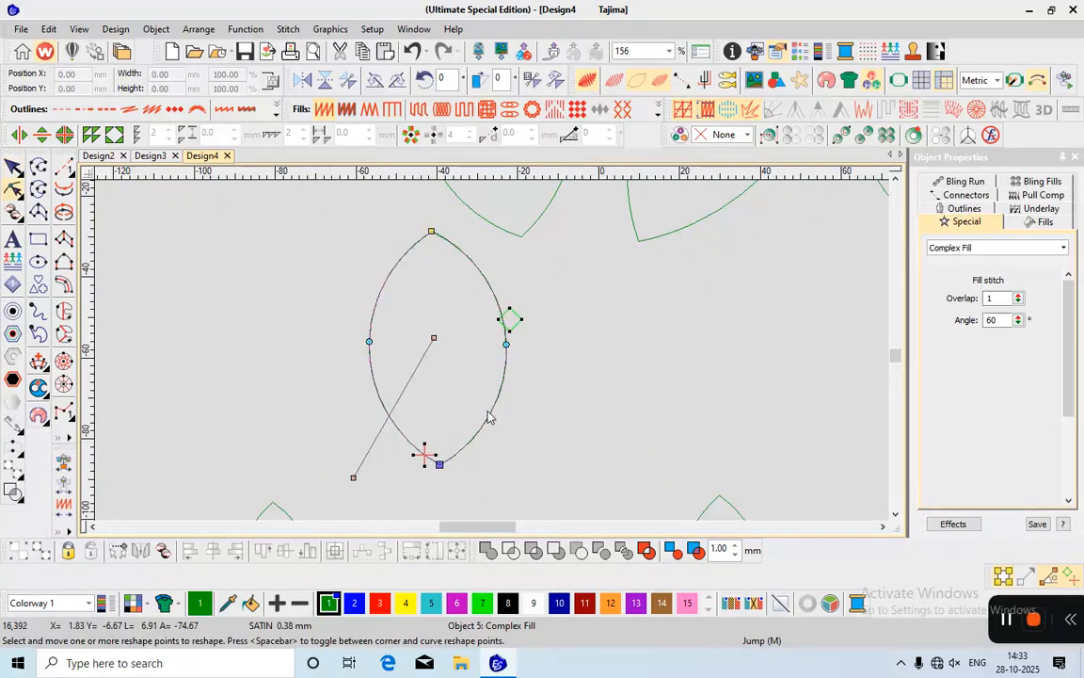
pyautogui.moveTo(506, 344); pyautogui.dragTo(507, 359)
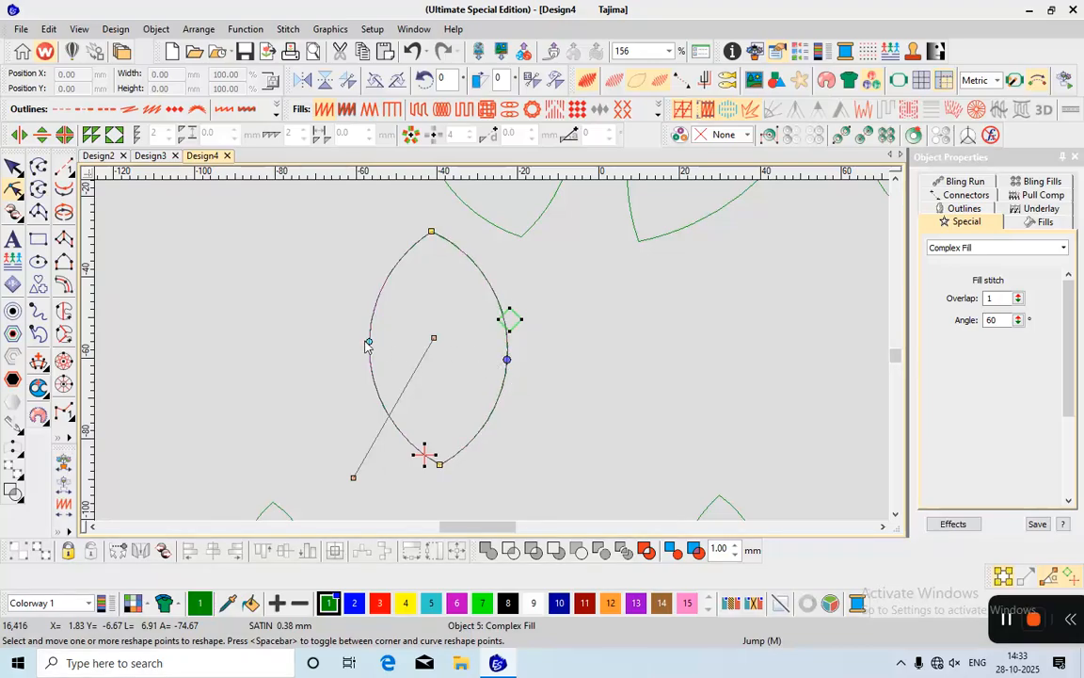
pyautogui.moveTo(368, 343); pyautogui.dragTo(365, 351)
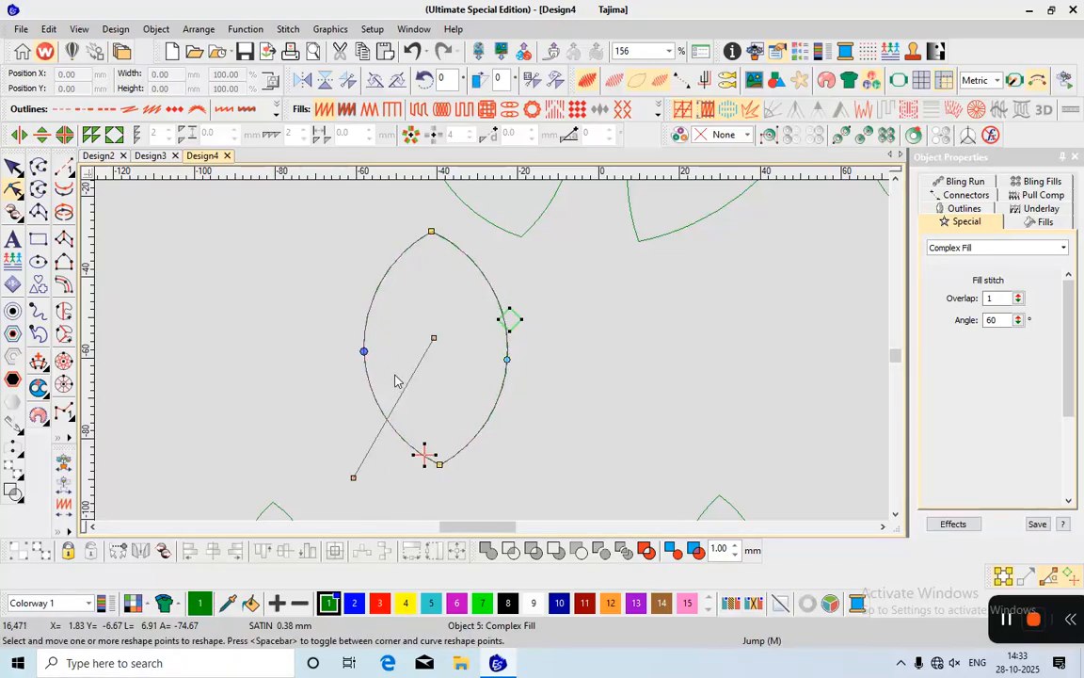
# Try toggling the leaf's left and right side points between curve and corner, undoing each change.
pyautogui.press('space')
pyautogui.hotkey('ctrl', 'z')
pyautogui.click(508, 360)
pyautogui.press('space')
pyautogui.hotkey('ctrl', 'z')
pyautogui.click(507, 359)
# Make the leaf smaller by moving its lower tip up, its upper tip down and both side points inward, and finish reshaping.
pyautogui.moveTo(439, 464); pyautogui.dragTo(439, 452)
pyautogui.moveTo(365, 351); pyautogui.dragTo(380, 351)
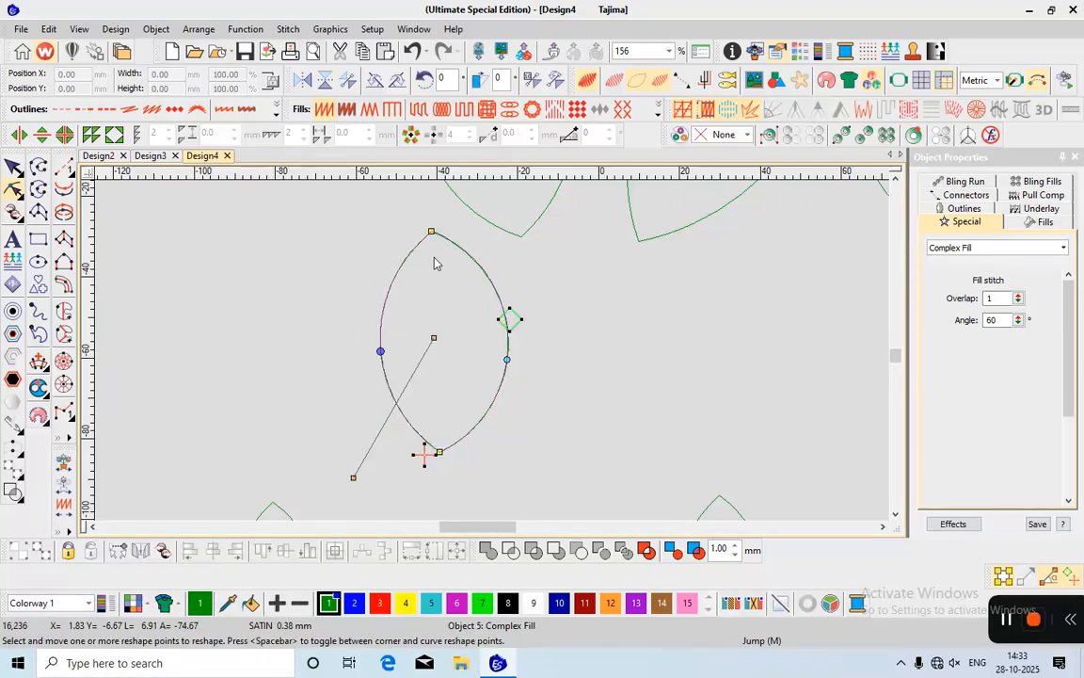
pyautogui.moveTo(431, 231); pyautogui.dragTo(438, 249)
pyautogui.moveTo(507, 360); pyautogui.dragTo(490, 378)
pyautogui.scroll(-4, 497, 360)
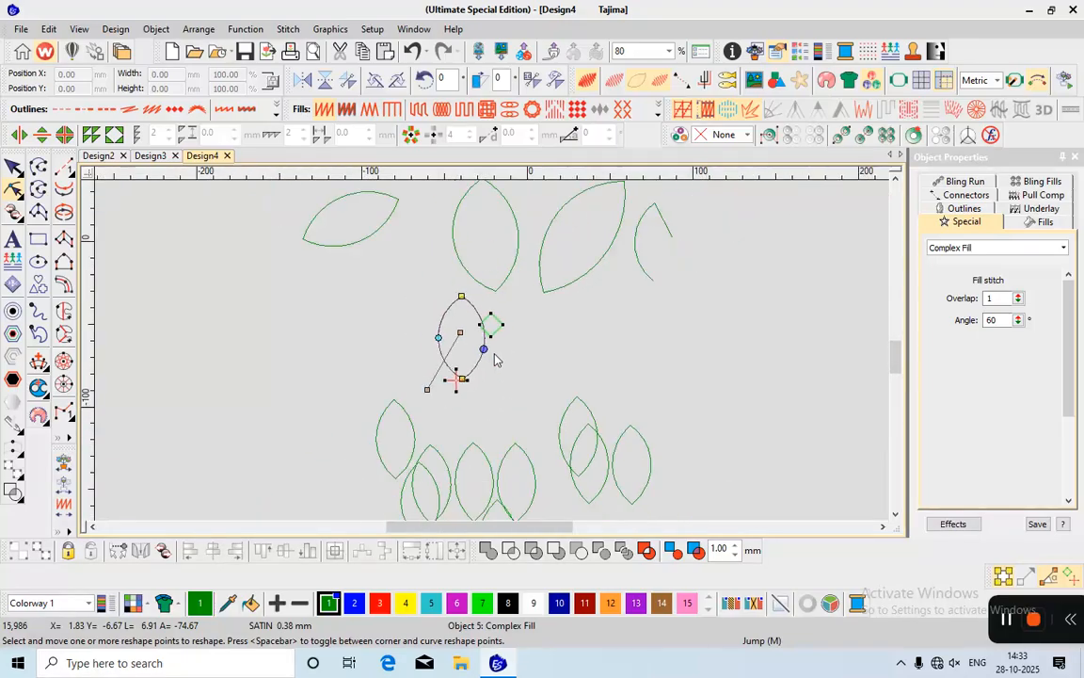
pyautogui.scroll(3, 496, 359)
pyautogui.press('Escape')
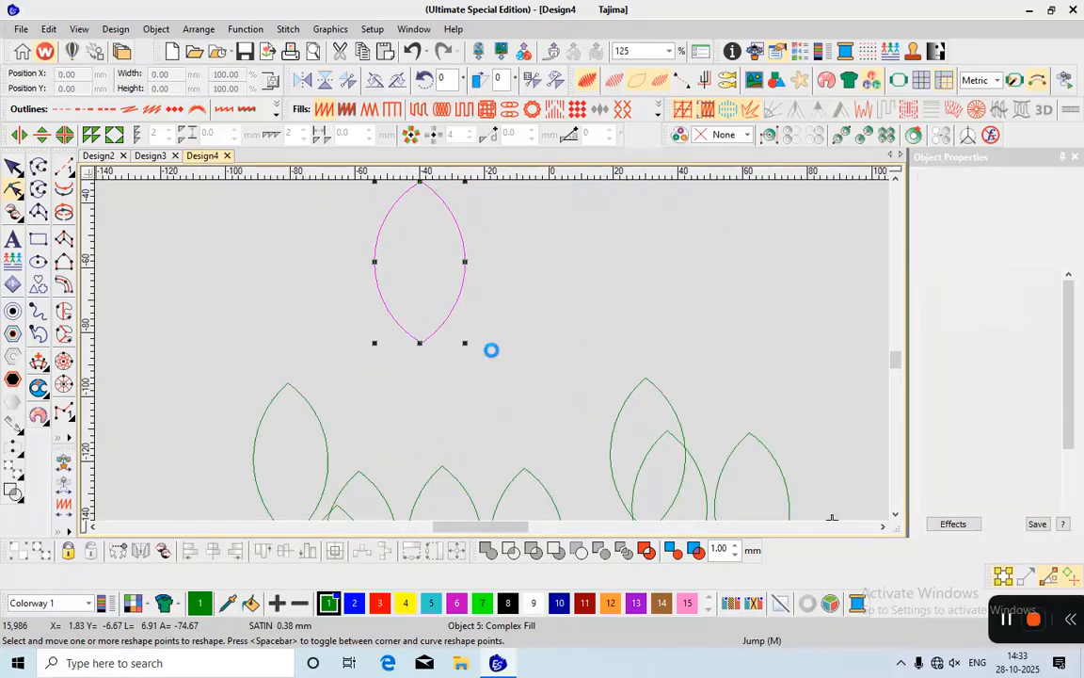
pyautogui.click(556, 336)
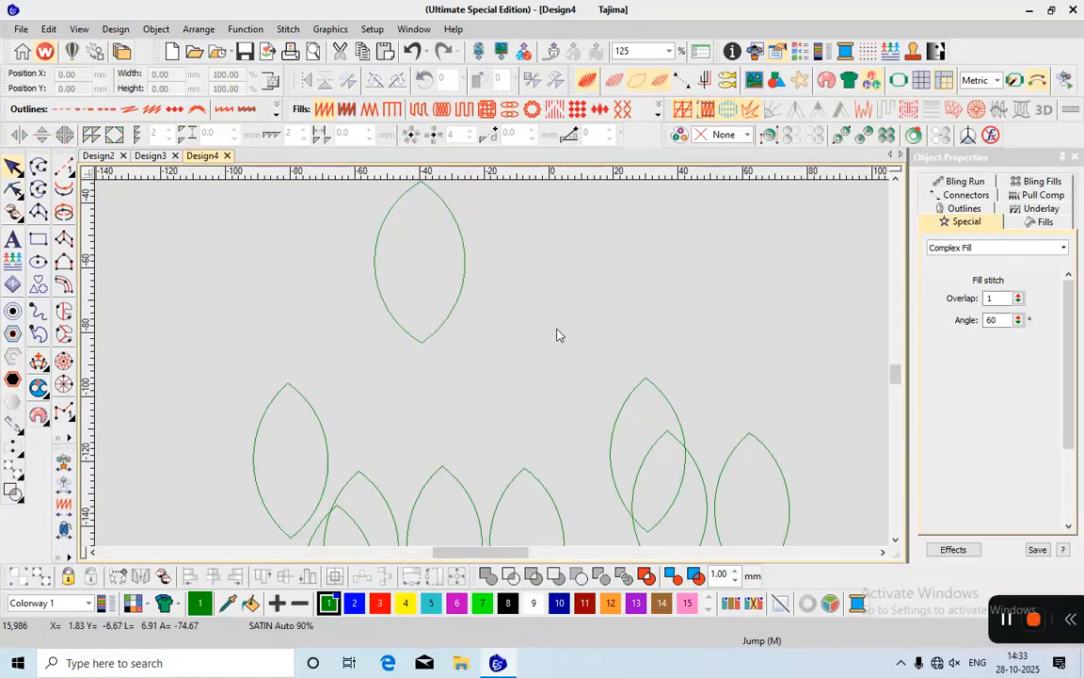
# Duplicate a small leaf into an overlapping row of five copies above the lower leaves, and select the leaf below the row's left end.
pyautogui.scroll(-3, 509, 411)
pyautogui.scroll(4, 485, 334)
pyautogui.click(484, 331)
pyautogui.moveTo(488, 387); pyautogui.dragTo(505, 261)
pyautogui.scroll(-2, 491, 363)
pyautogui.moveTo(493, 340); pyautogui.dragTo(321, 279)
pyautogui.click(329, 366)
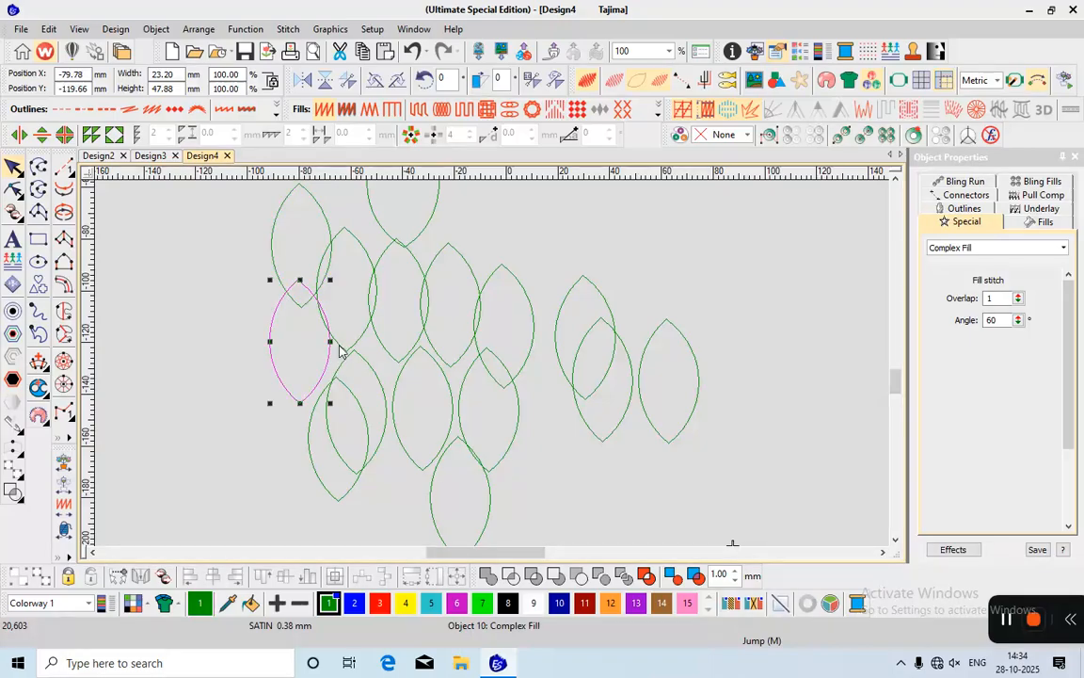
# Clear the selection, multi-select separate small leaves in the middle and right clusters, and deselect them all.
pyautogui.scroll(-1, 339, 351)
pyautogui.scroll(-1, 532, 388)
pyautogui.scroll(1, 541, 393)
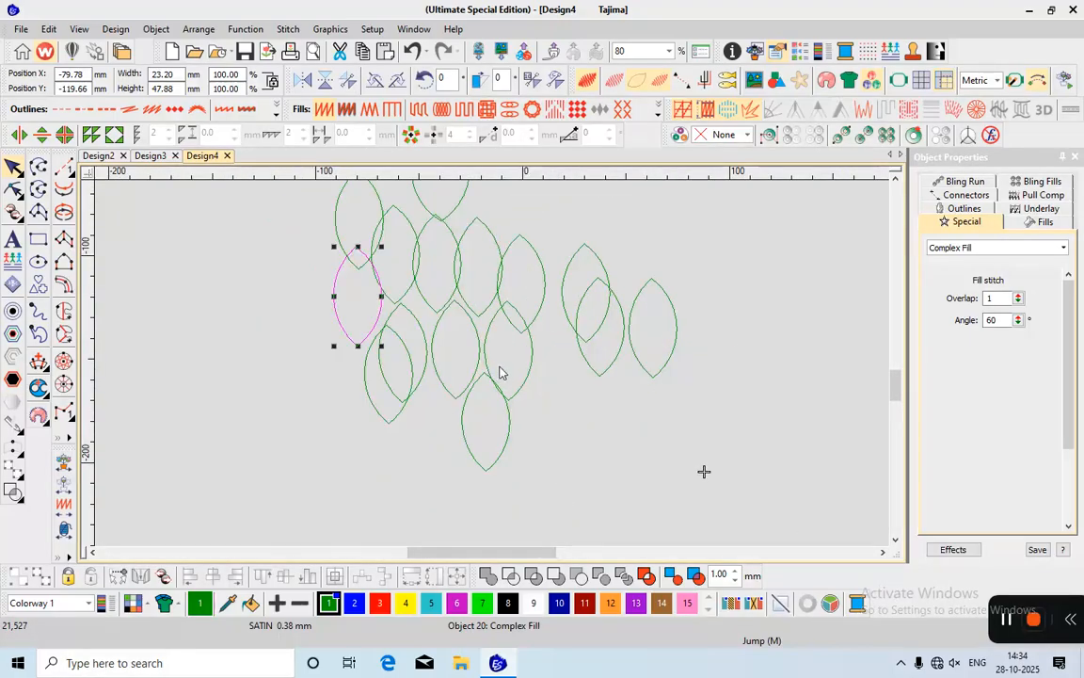
pyautogui.click(520, 383)
pyautogui.scroll(-1, 540, 381)
pyautogui.scroll(1, 534, 344)
pyautogui.scroll(1, 491, 364)
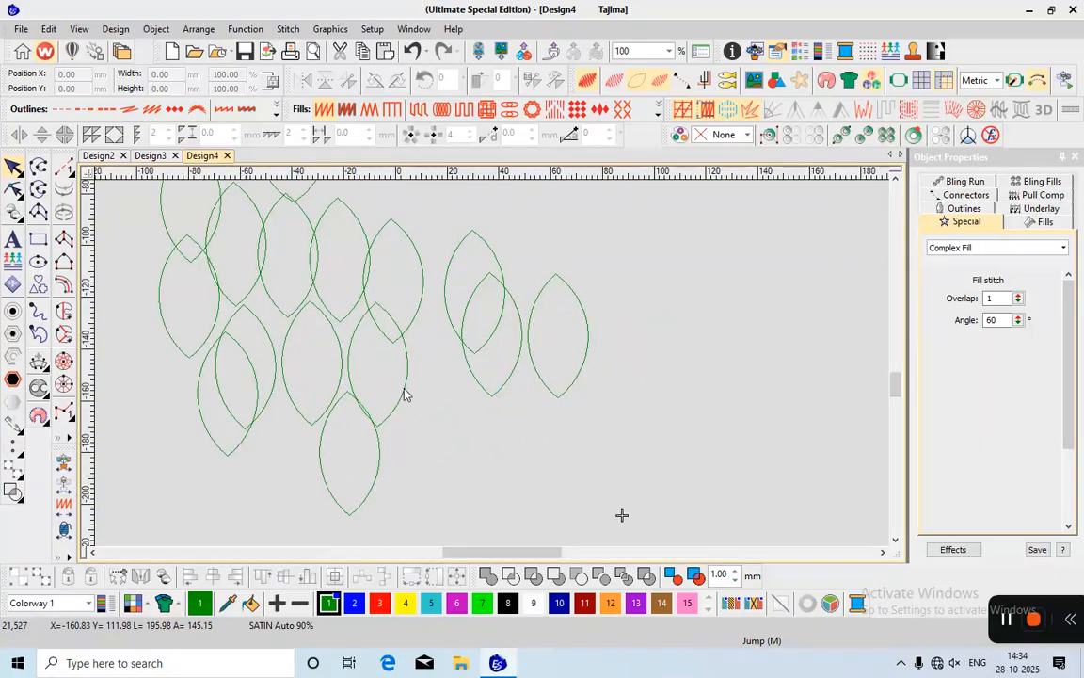
pyautogui.click(405, 392)
pyautogui.keyDown('ctrl'); pyautogui.click(413, 321); pyautogui.keyUp('ctrl')
pyautogui.keyDown('ctrl'); pyautogui.click(460, 344); pyautogui.keyUp('ctrl')
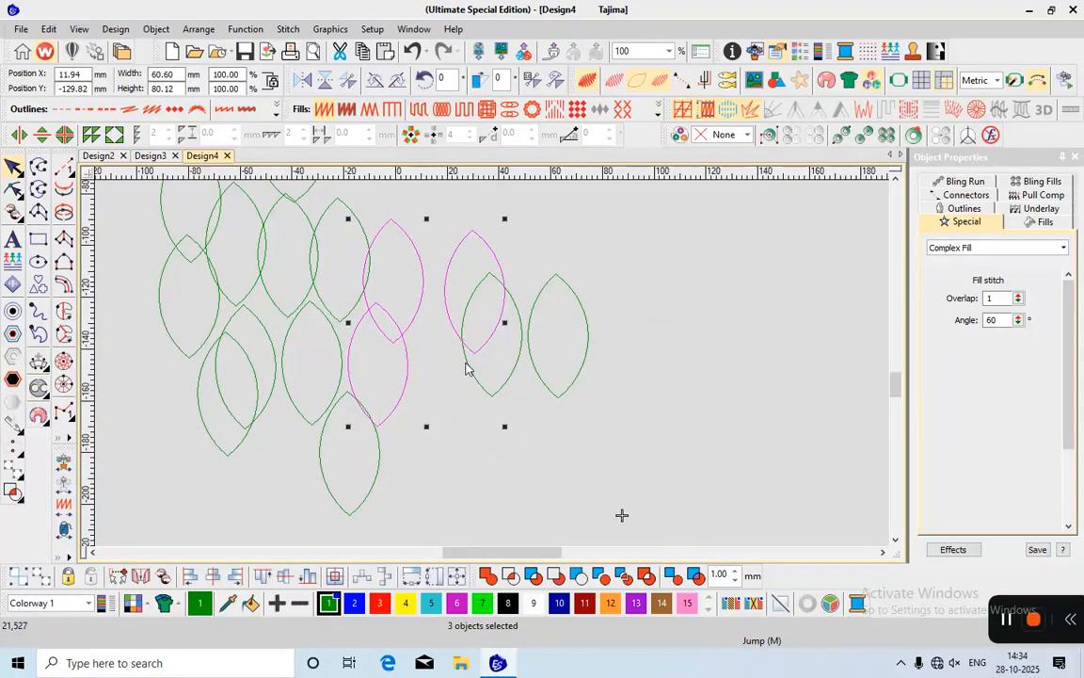
pyautogui.keyDown('ctrl'); pyautogui.click(468, 369); pyautogui.keyUp('ctrl')
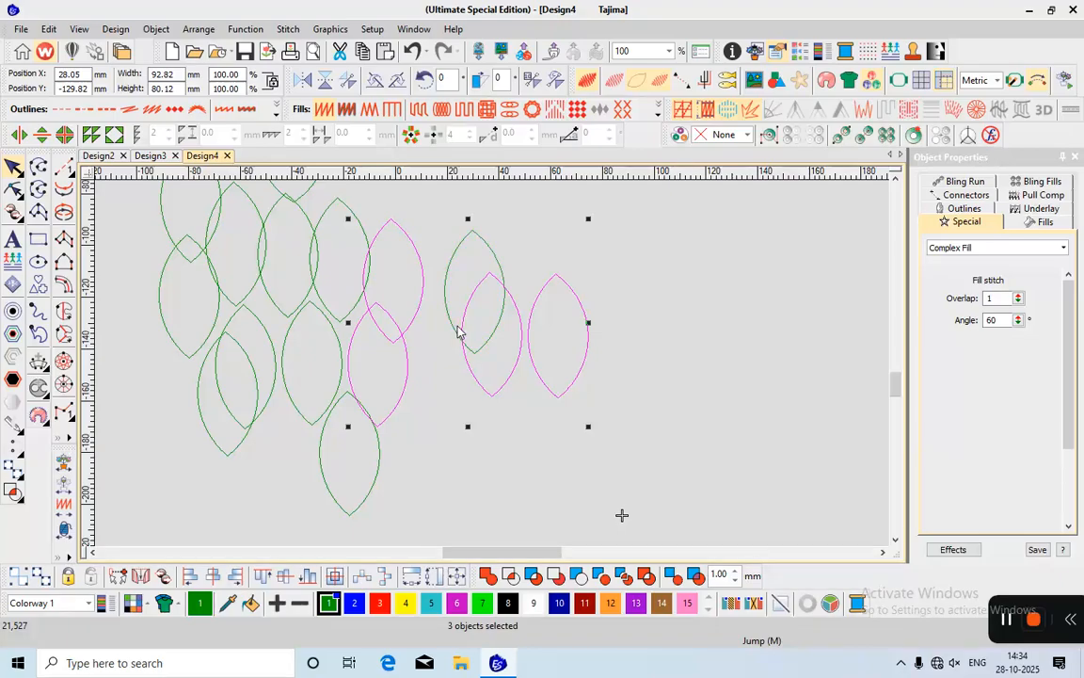
pyautogui.click(606, 325)
# Multi-select the four small leaves at the lower left of the cluster and group them.
pyautogui.scroll(-1, 527, 351)
pyautogui.scroll(1, 493, 363)
pyautogui.click(374, 424)
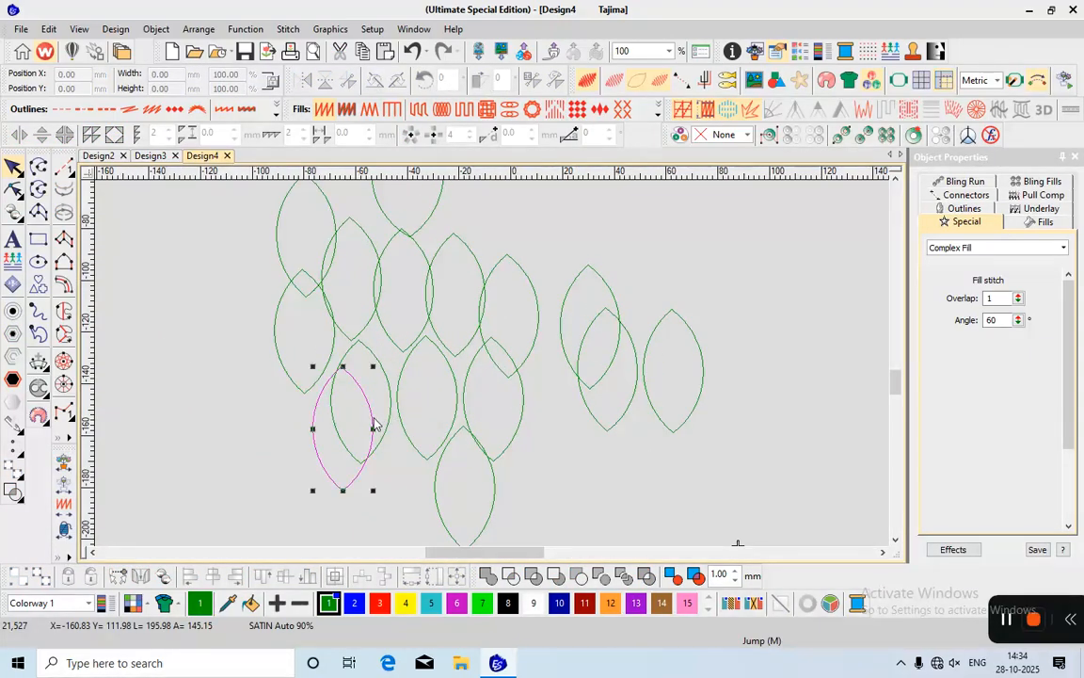
pyautogui.keyDown('ctrl'); pyautogui.click(388, 430); pyautogui.keyUp('ctrl')
pyautogui.keyDown('ctrl'); pyautogui.click(405, 433); pyautogui.keyUp('ctrl')
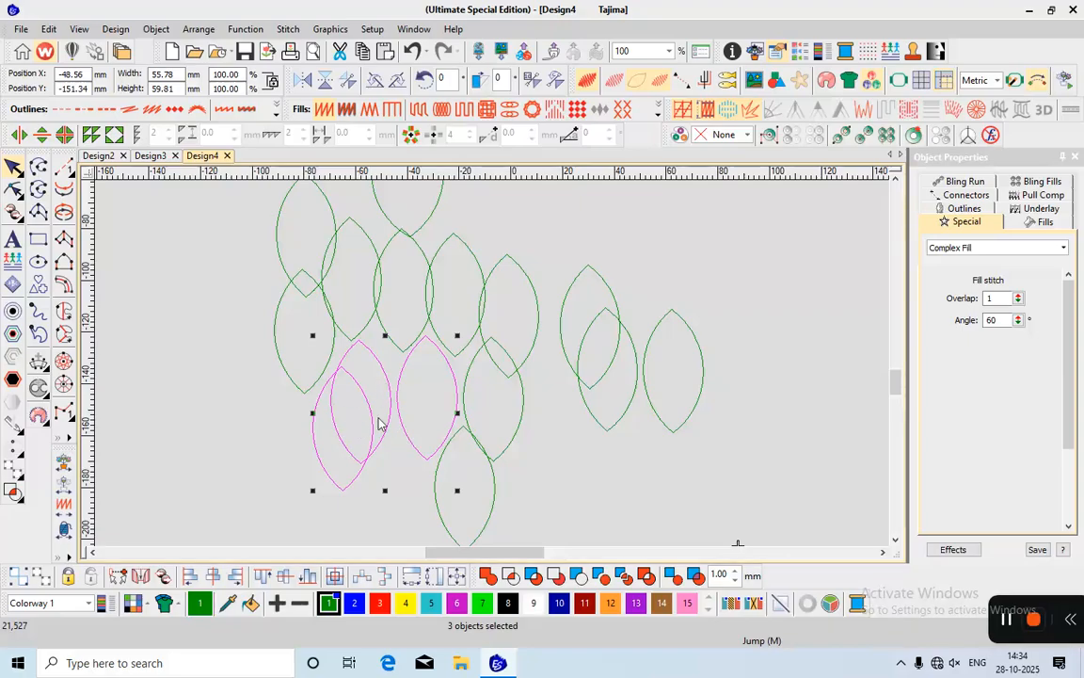
pyautogui.click(274, 332)
pyautogui.keyDown('ctrl'); pyautogui.click(335, 403); pyautogui.keyUp('ctrl')
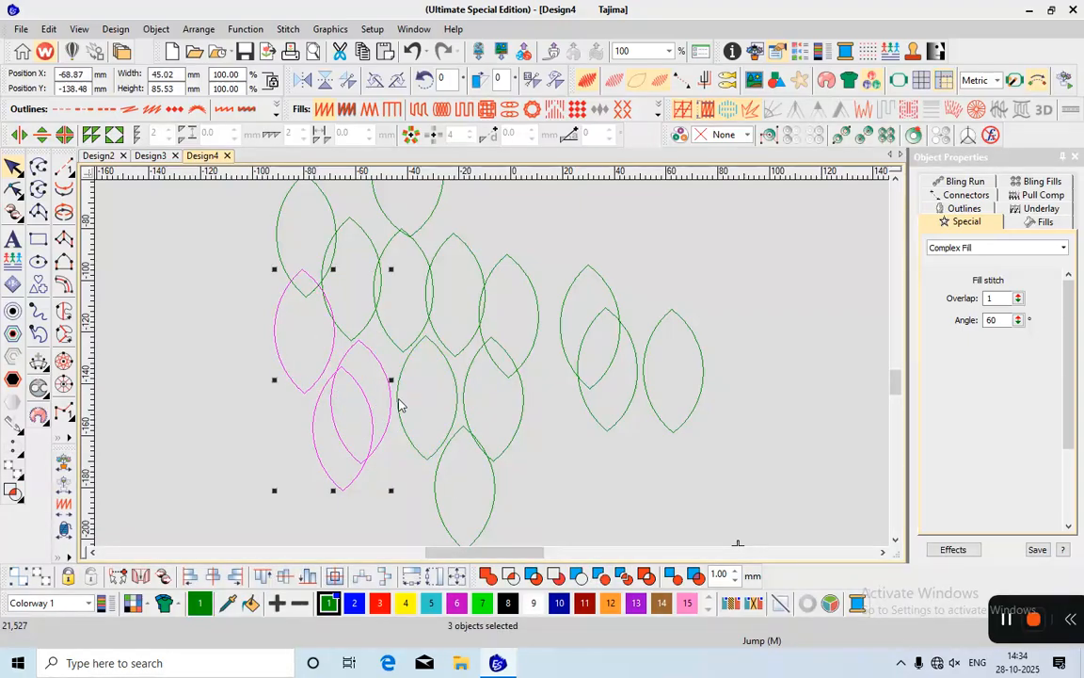
pyautogui.keyDown('ctrl'); pyautogui.click(399, 405); pyautogui.keyUp('ctrl')
pyautogui.hotkey('ctrl', 'g')
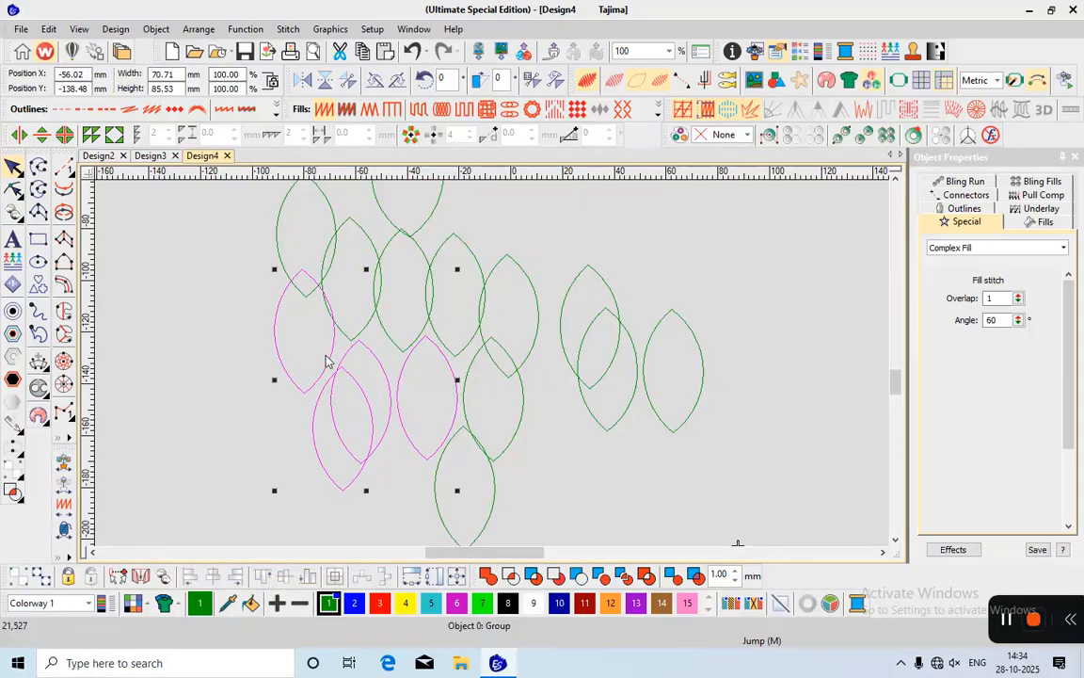
# Deselect the four-leaf group, reselect it through one of its leaves, and clear the selection.
pyautogui.click(410, 517)
pyautogui.click(359, 478)
pyautogui.press('Escape')
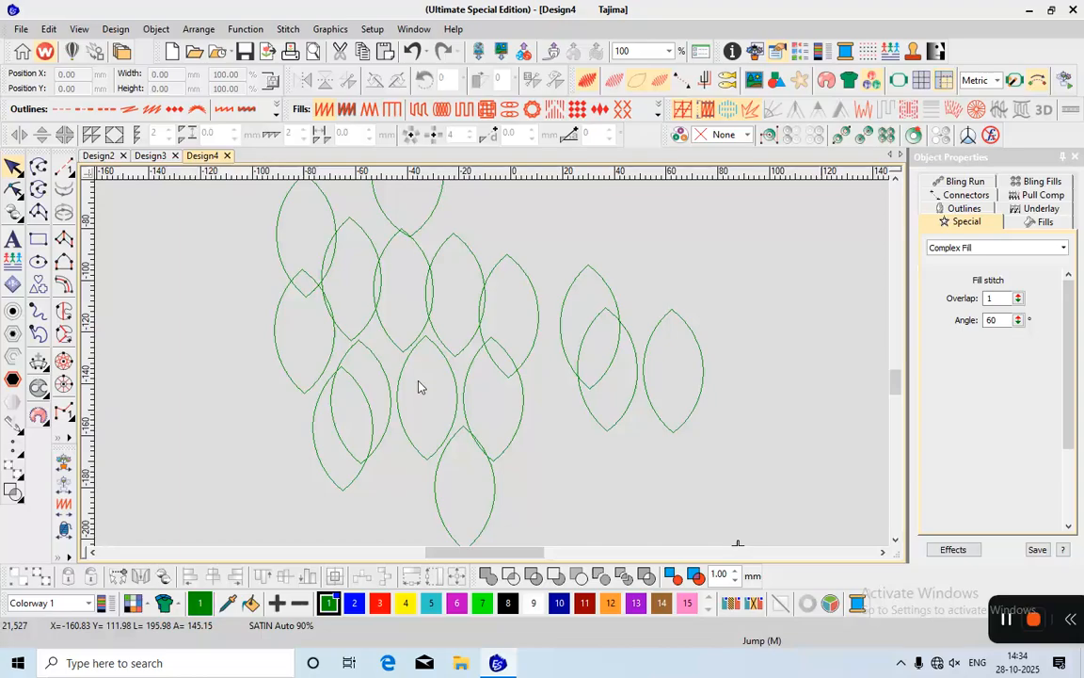